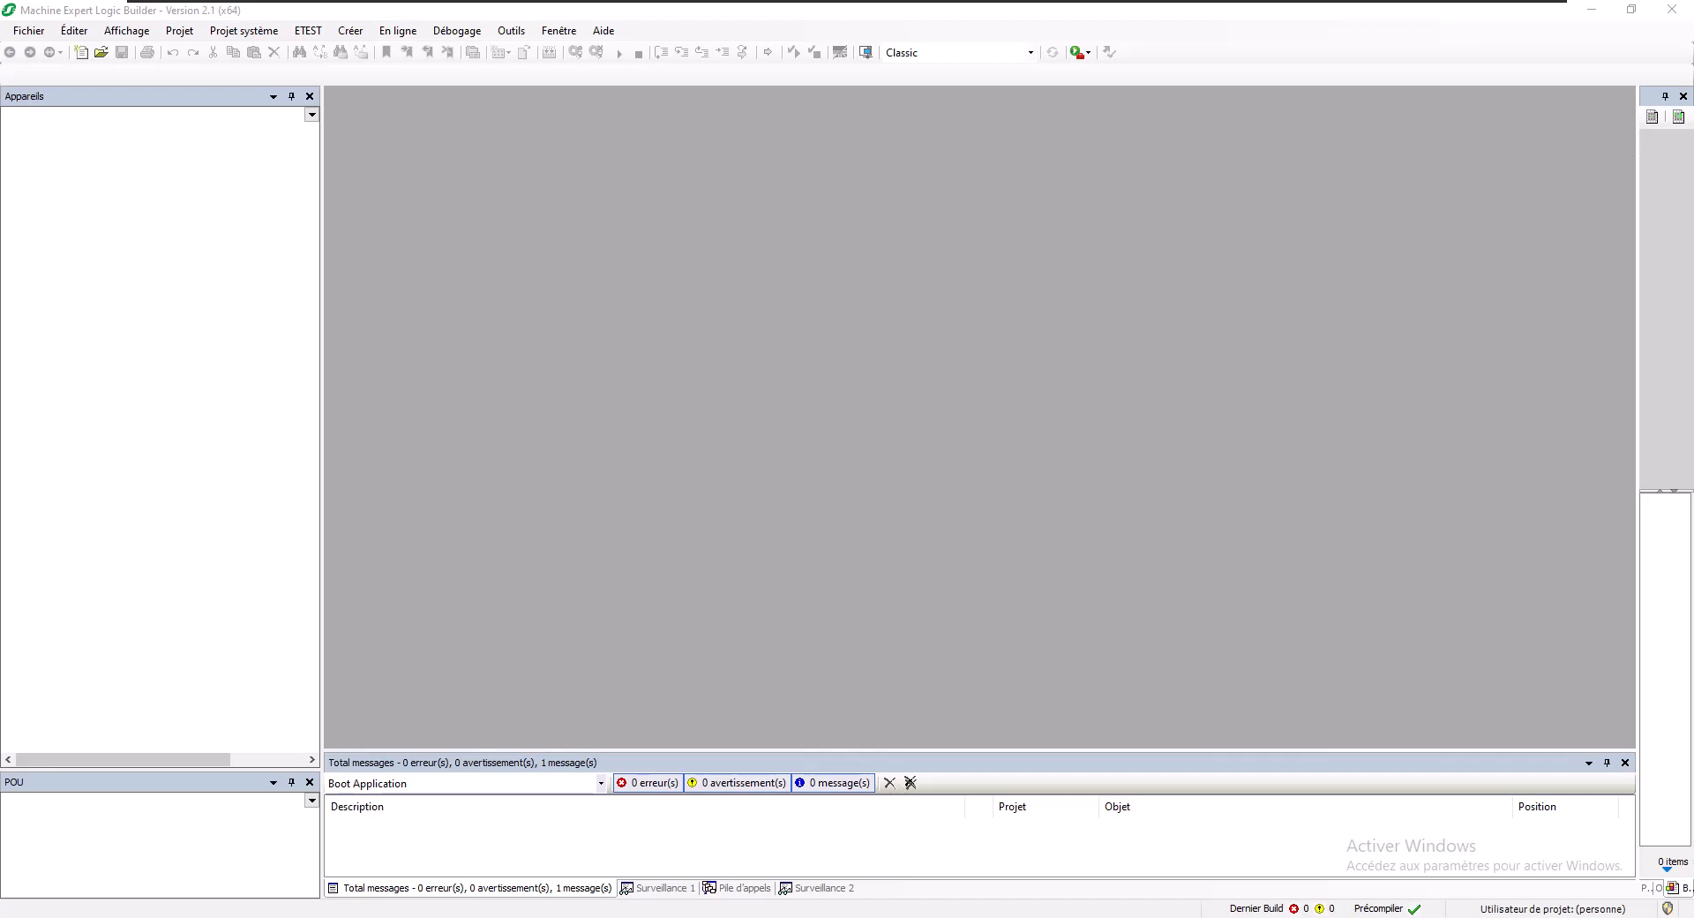
- Open the Fichier menu to start a new project
click(34, 36)
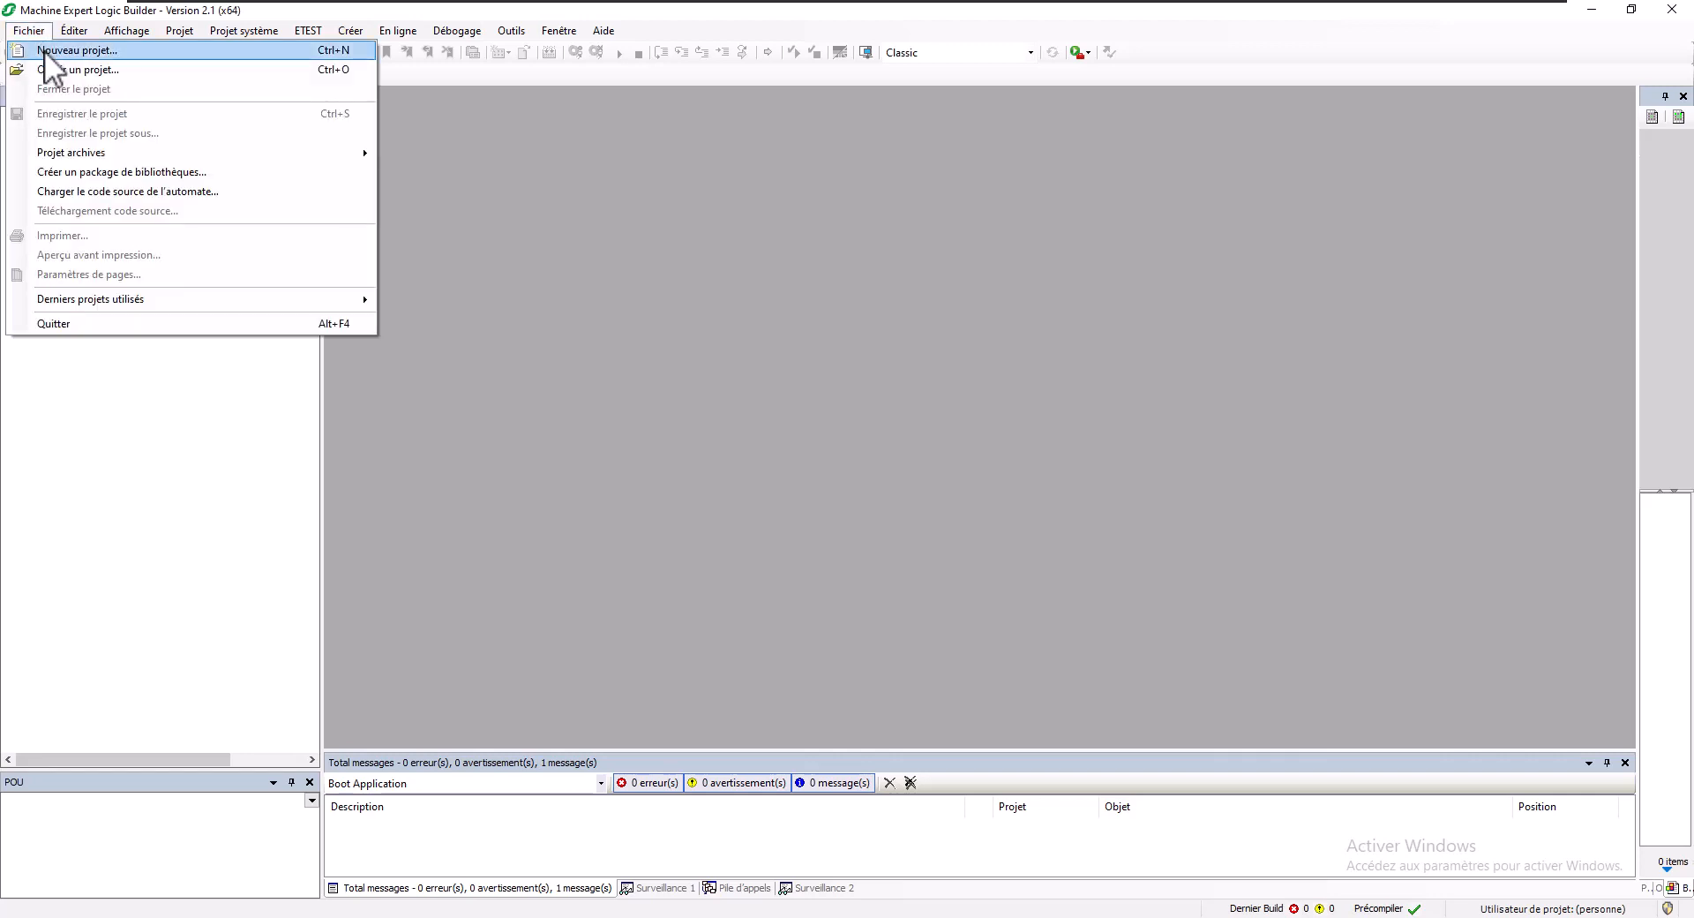
- Create a new TM262M15MESS8T project named 'ME V2.1 - M262 - Clone'
click(44, 50)
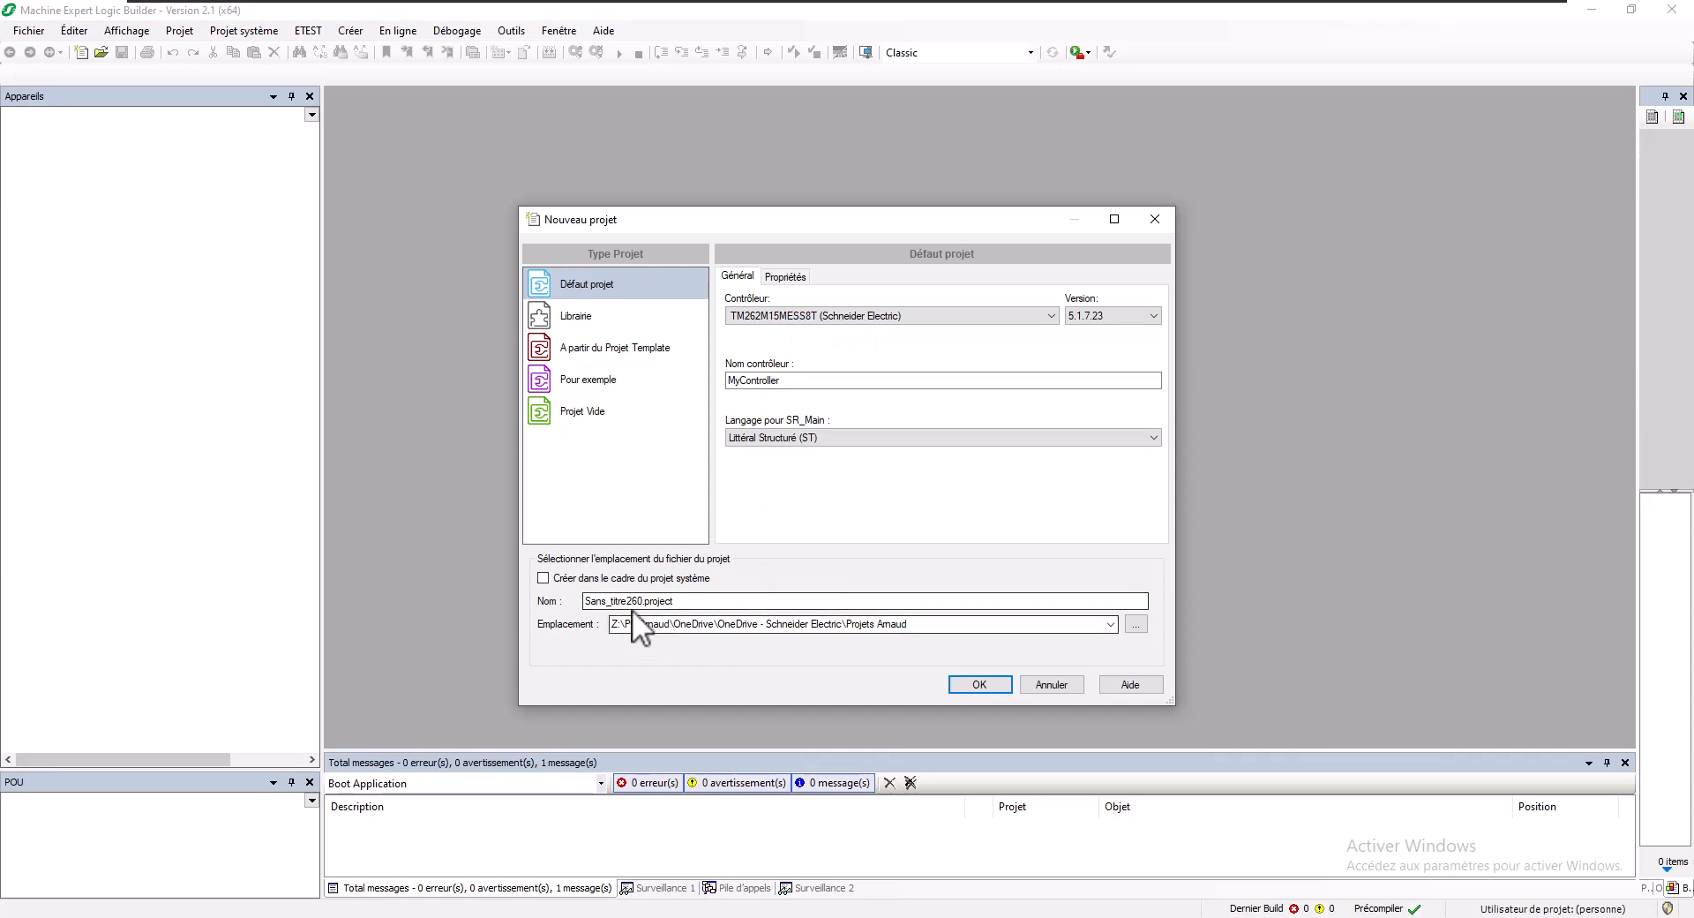
drag(642, 602, 435, 590)
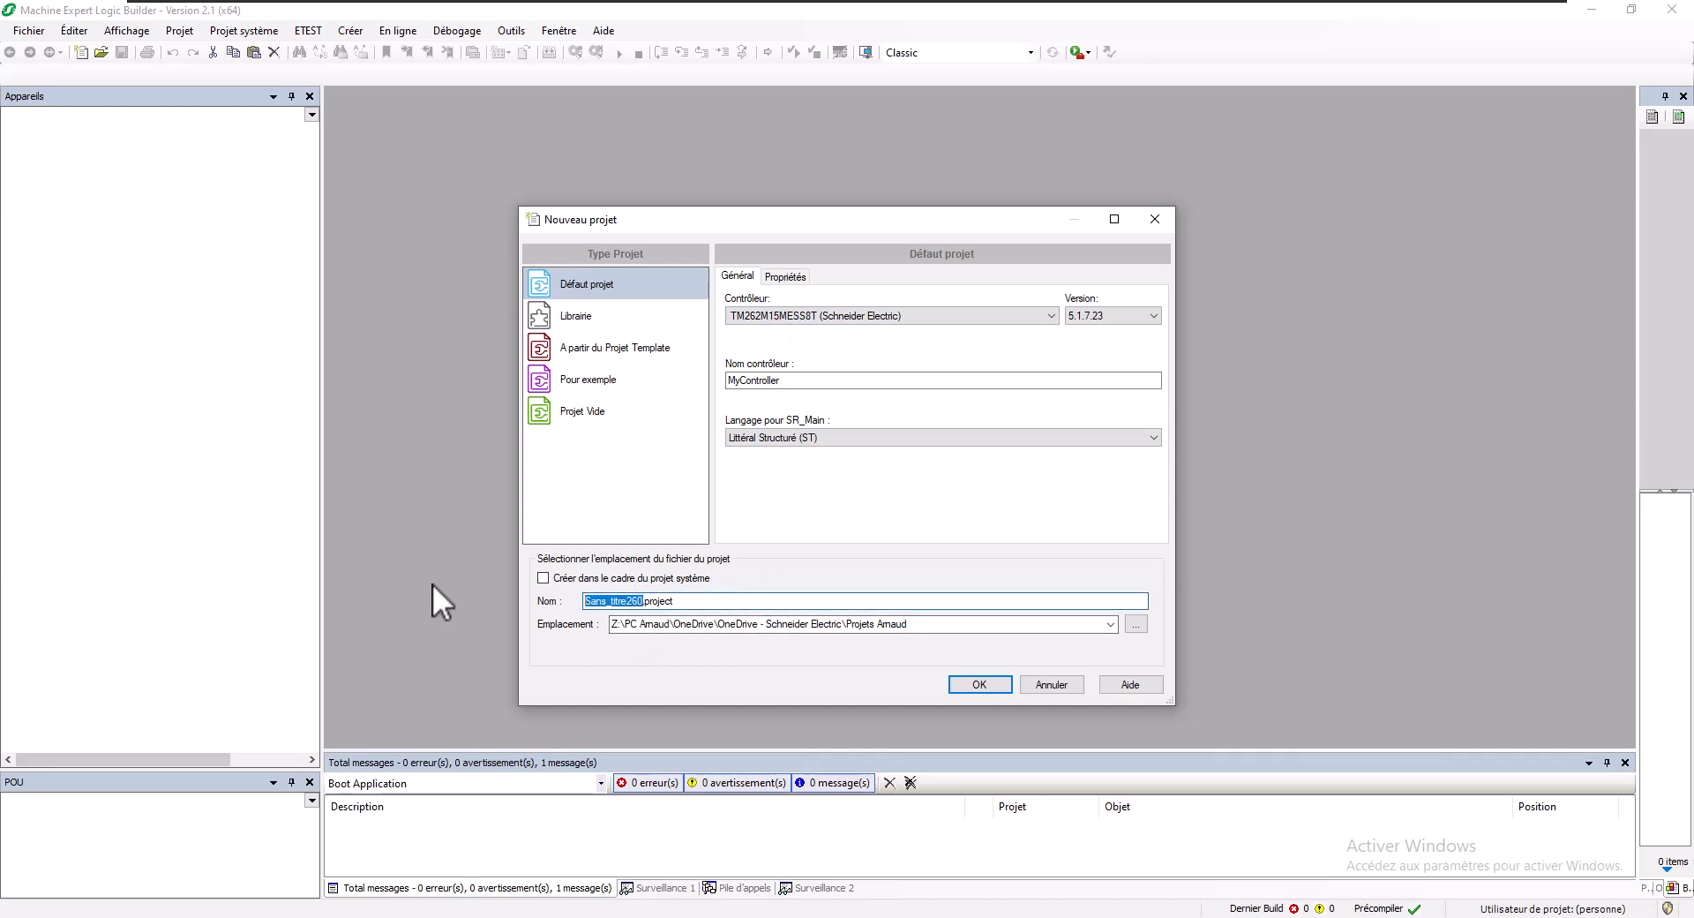
text(ME V2.1)
text( - M262 - )
text(Clone)
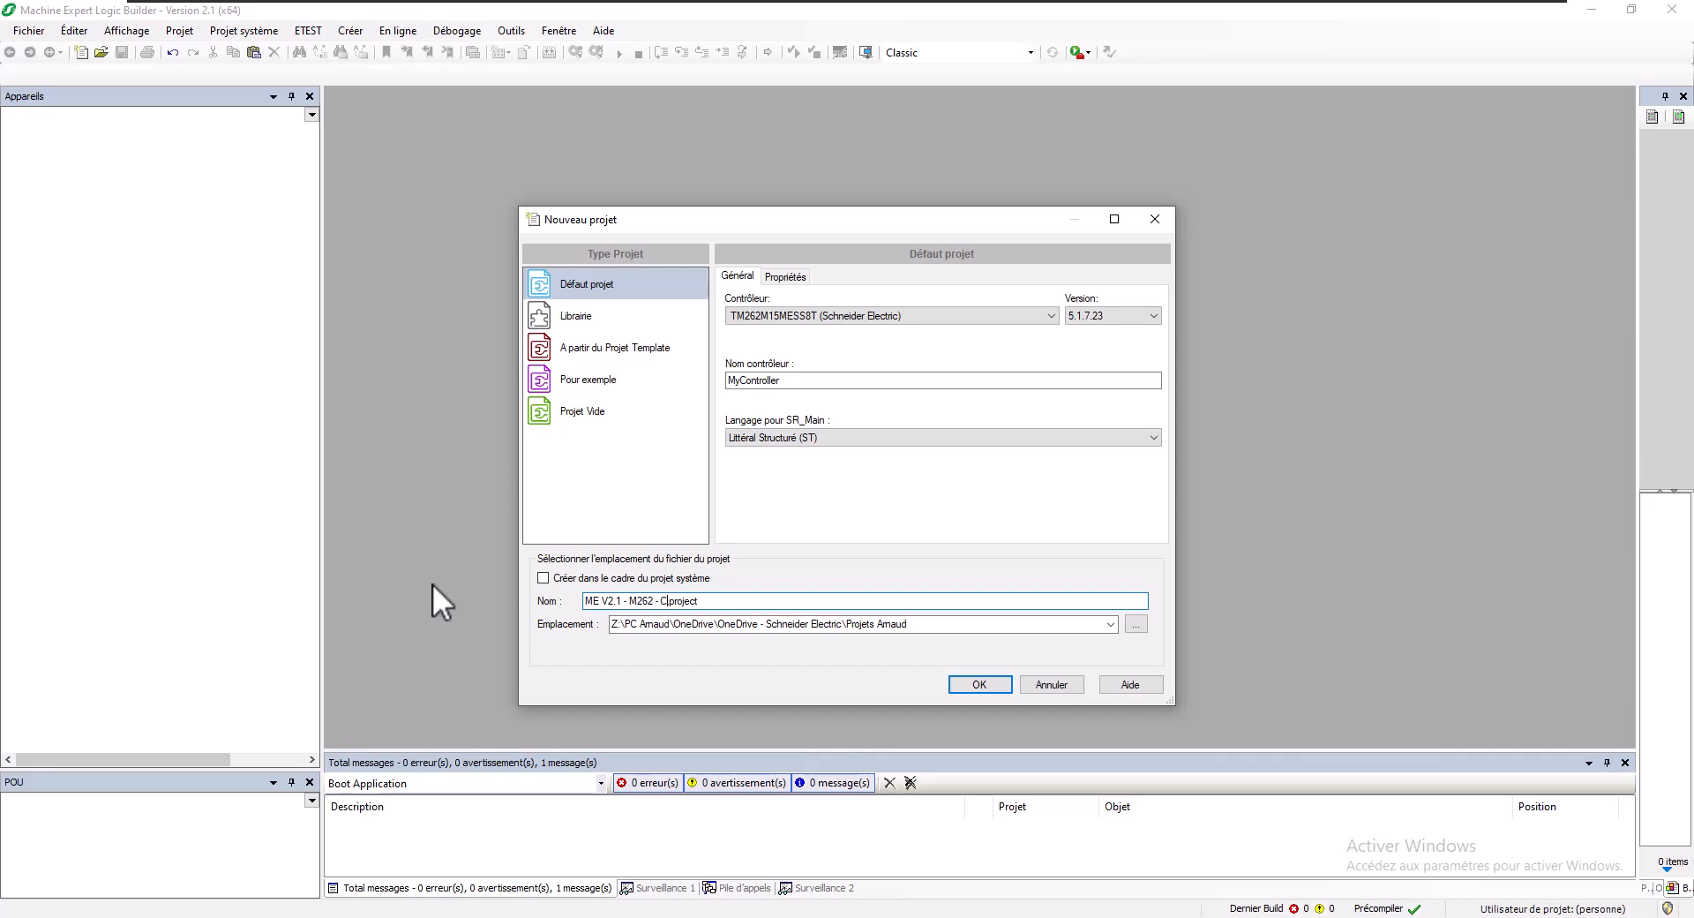
click(956, 681)
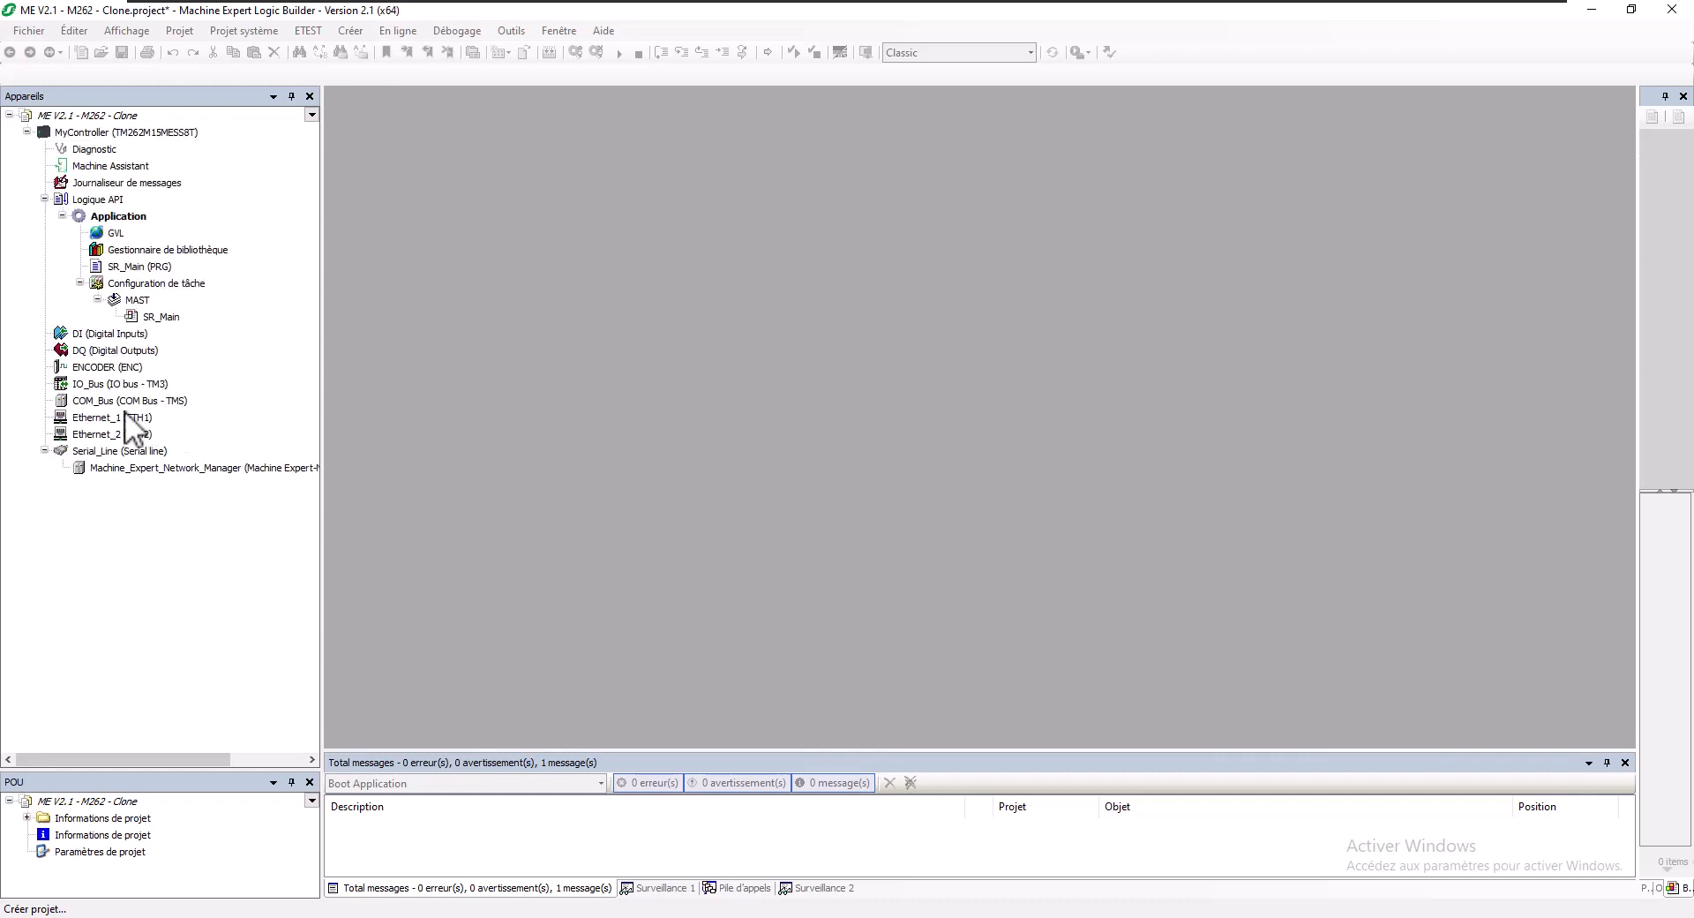
- Give Ethernet_2 IP 192.168.1.62 and mask 255.255.255.0, and activate SNMP, WebVisualisation and Modbus
click(112, 433)
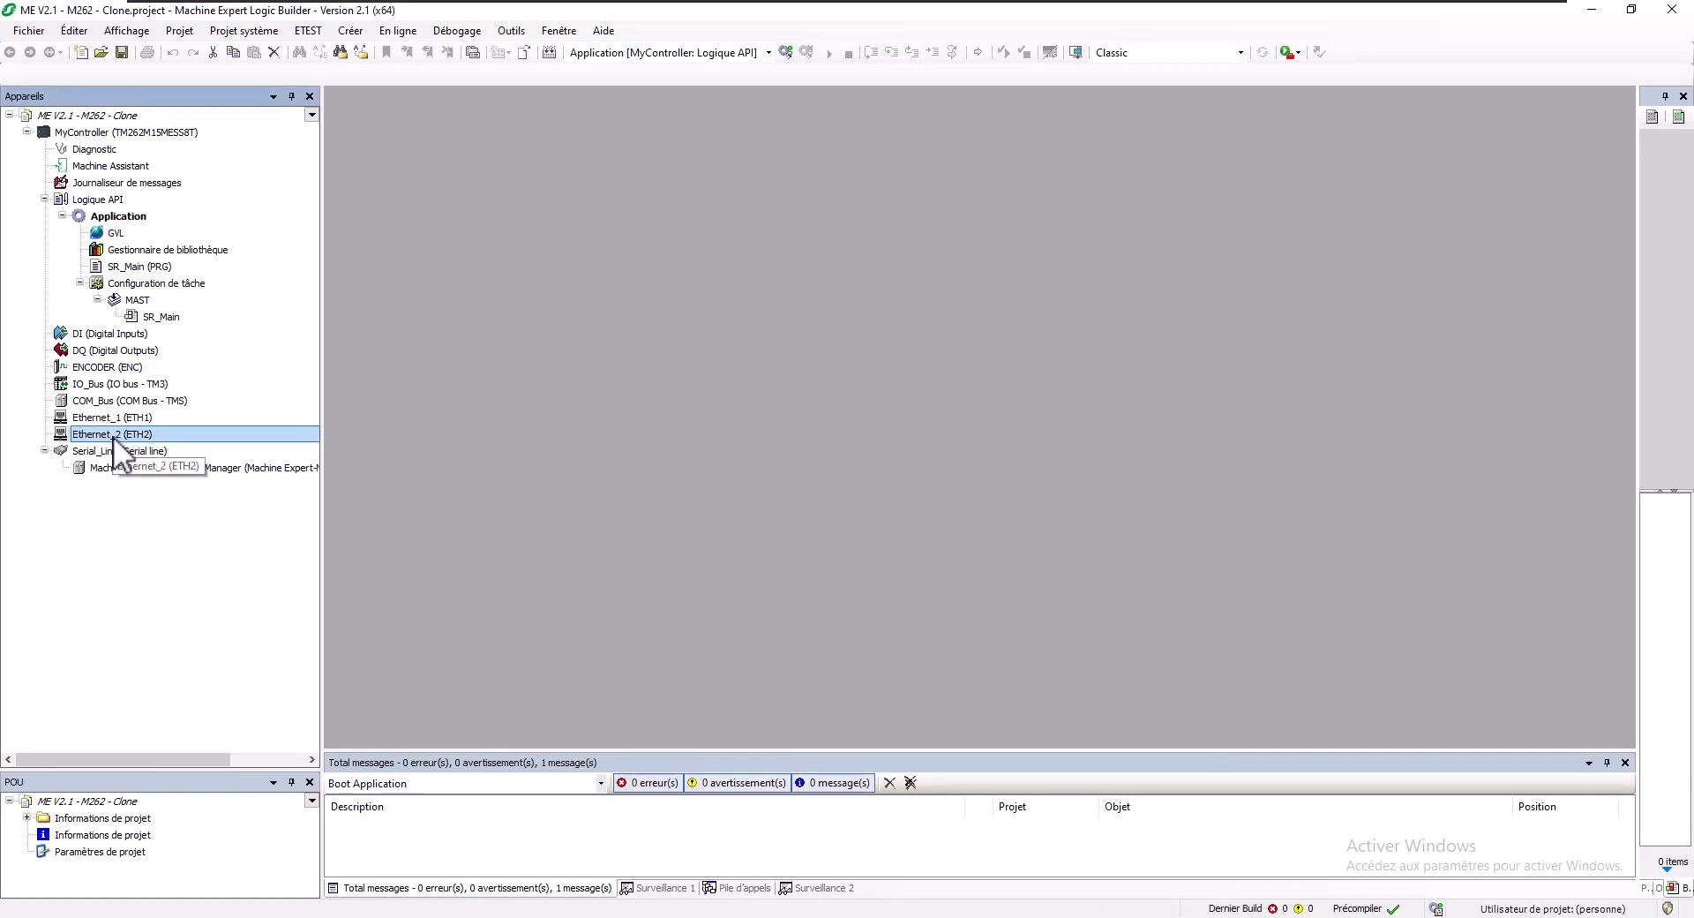
double_click(113, 436)
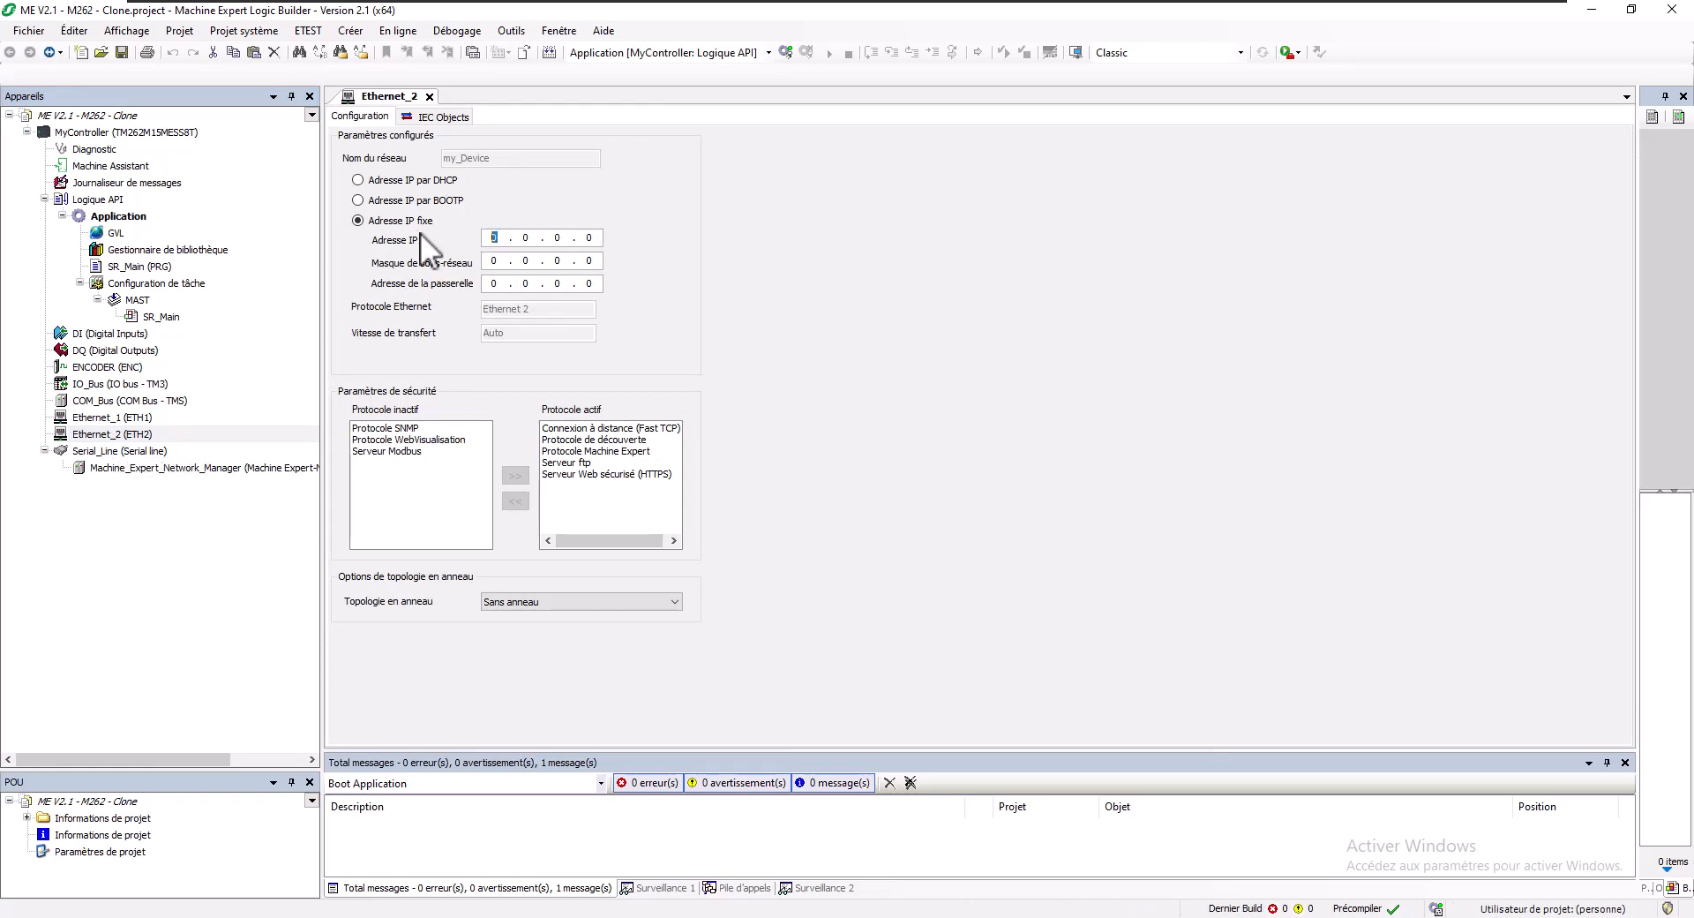
text(192 . 168 . 1 . )
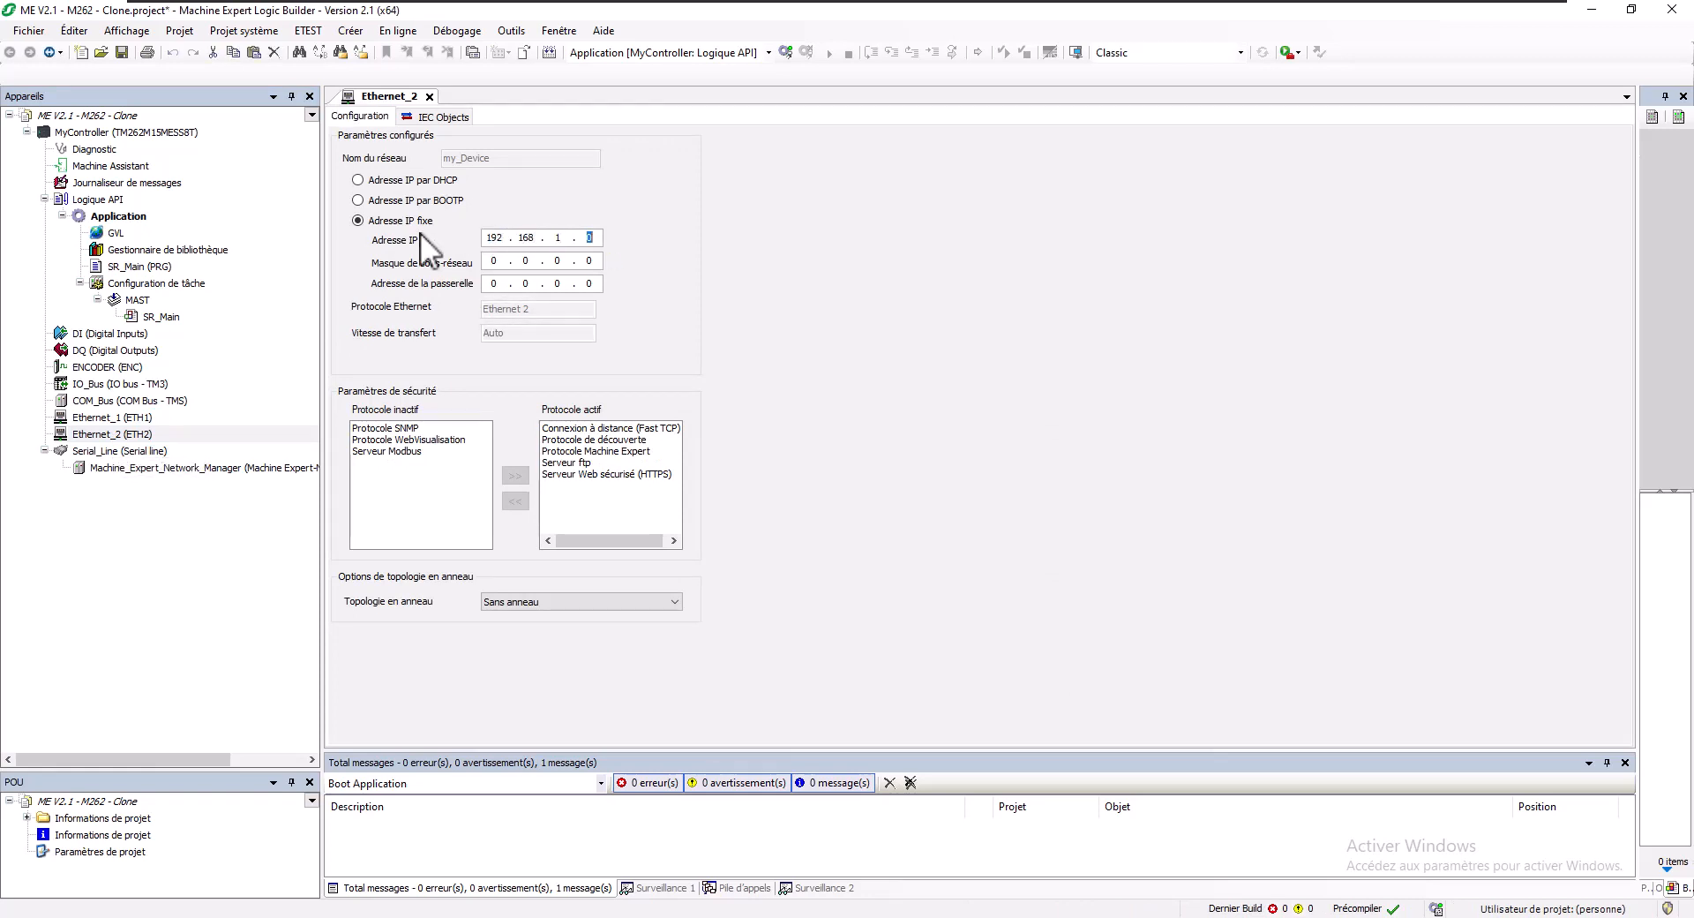
text(62)
key(Tab)
text(255.255.255.)
click(409, 427)
shift+click(406, 449)
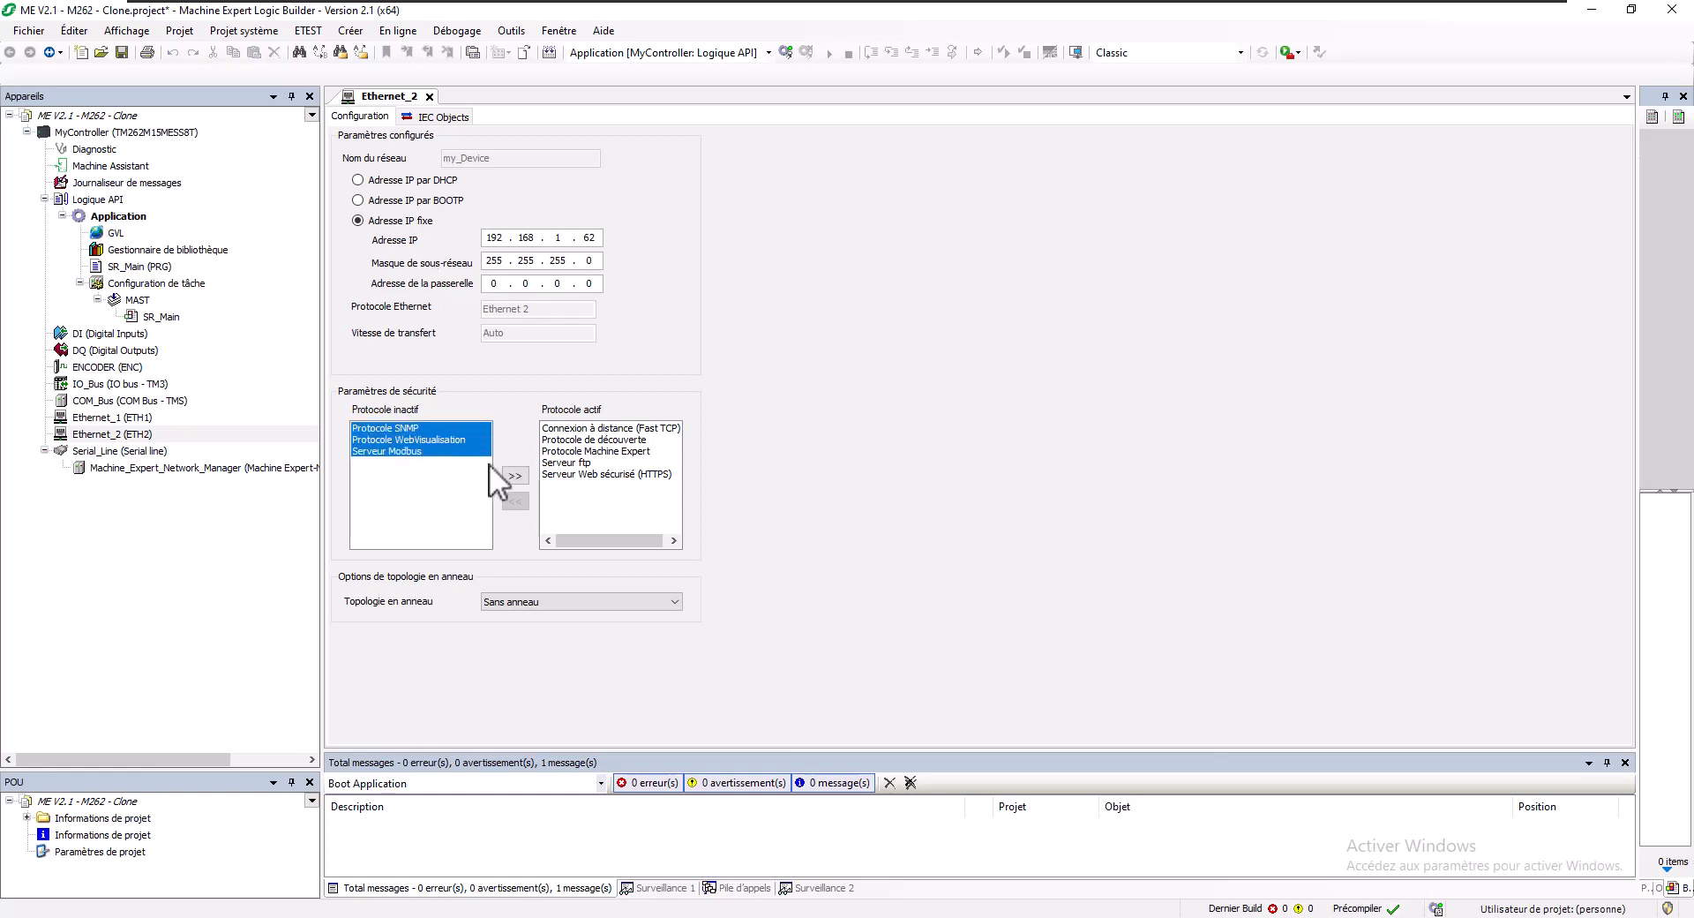
click(514, 475)
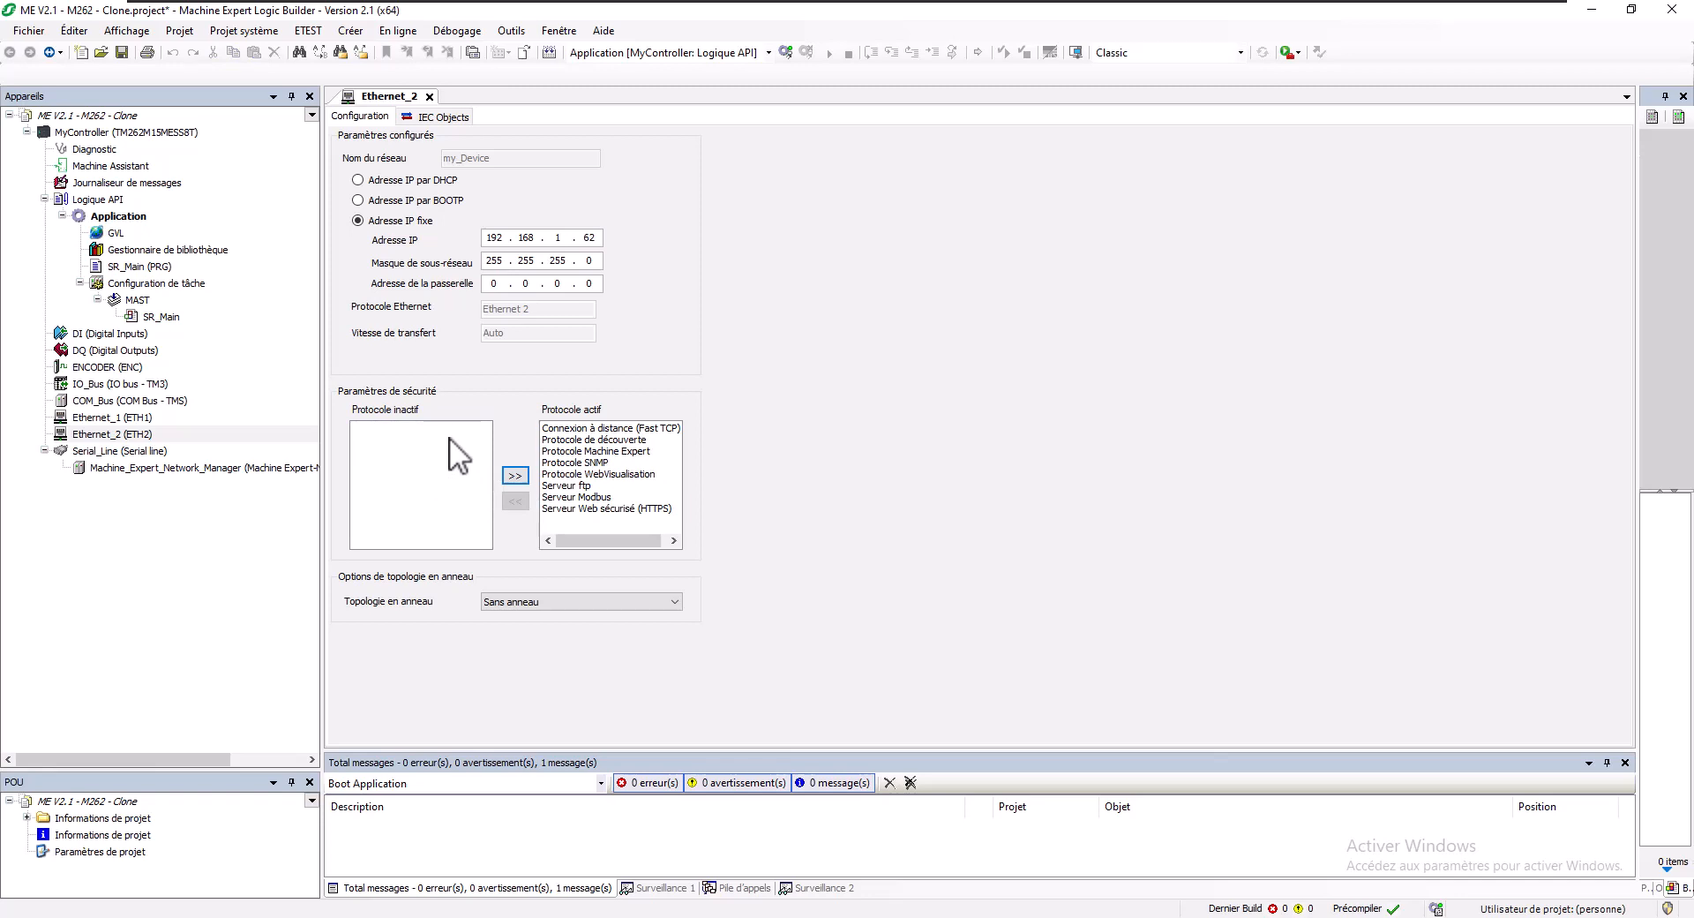
- Declare 'iEntier : INT' under VAR_GLOBAL in the GVL
double_click(130, 269)
click(467, 347)
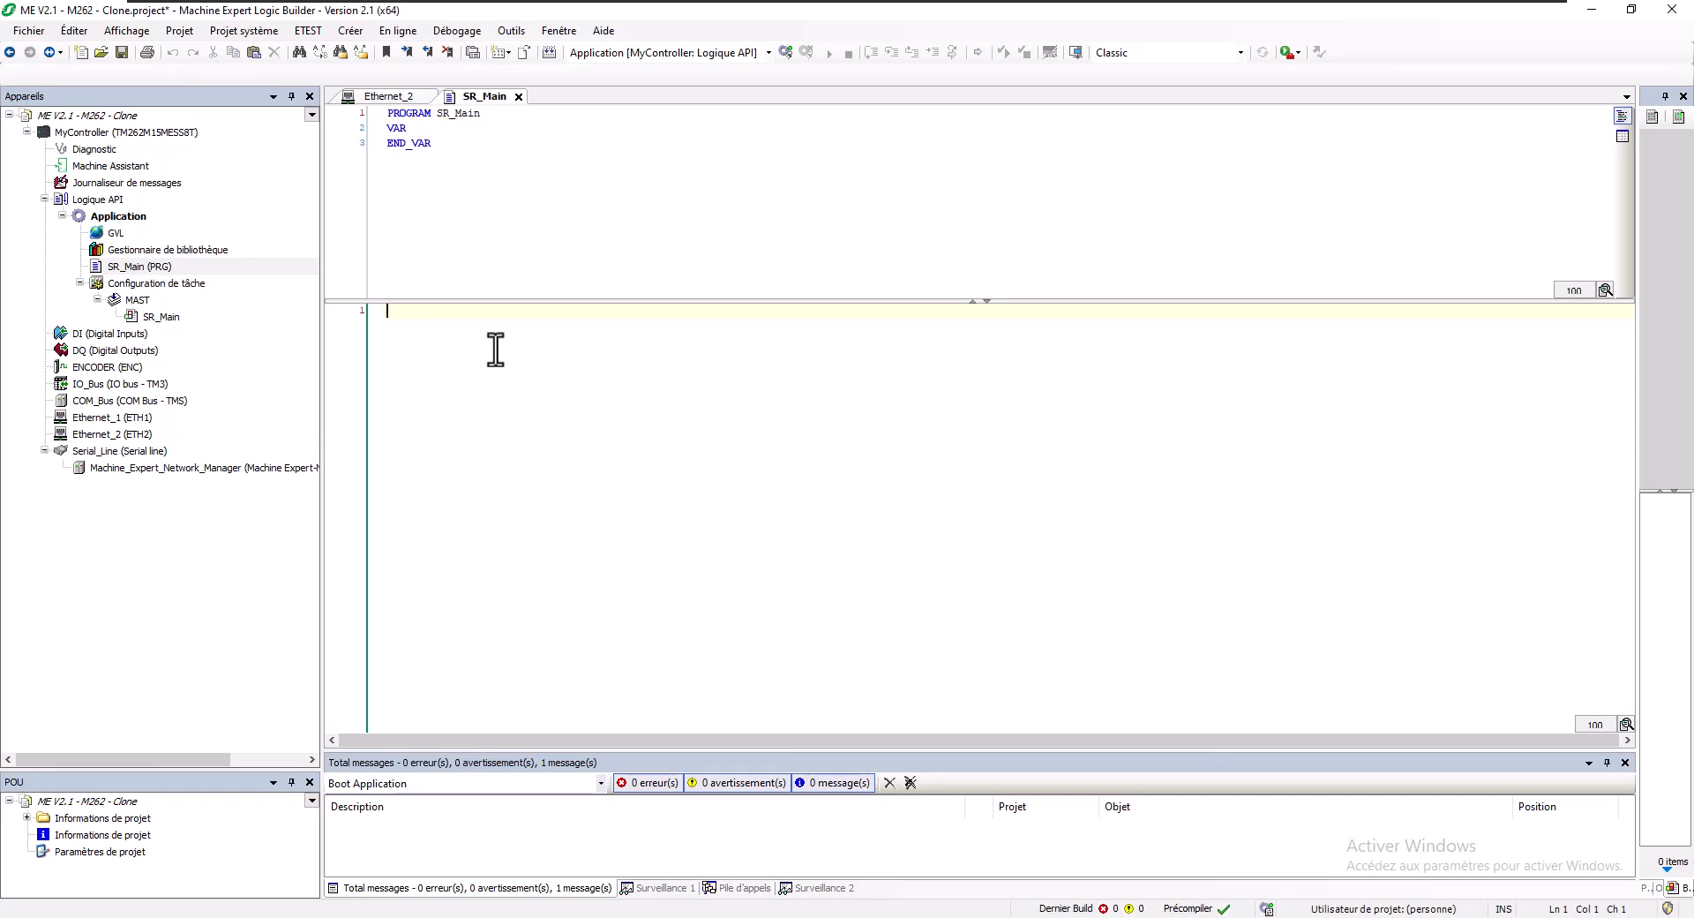
double_click(124, 234)
click(488, 126)
key(Return)
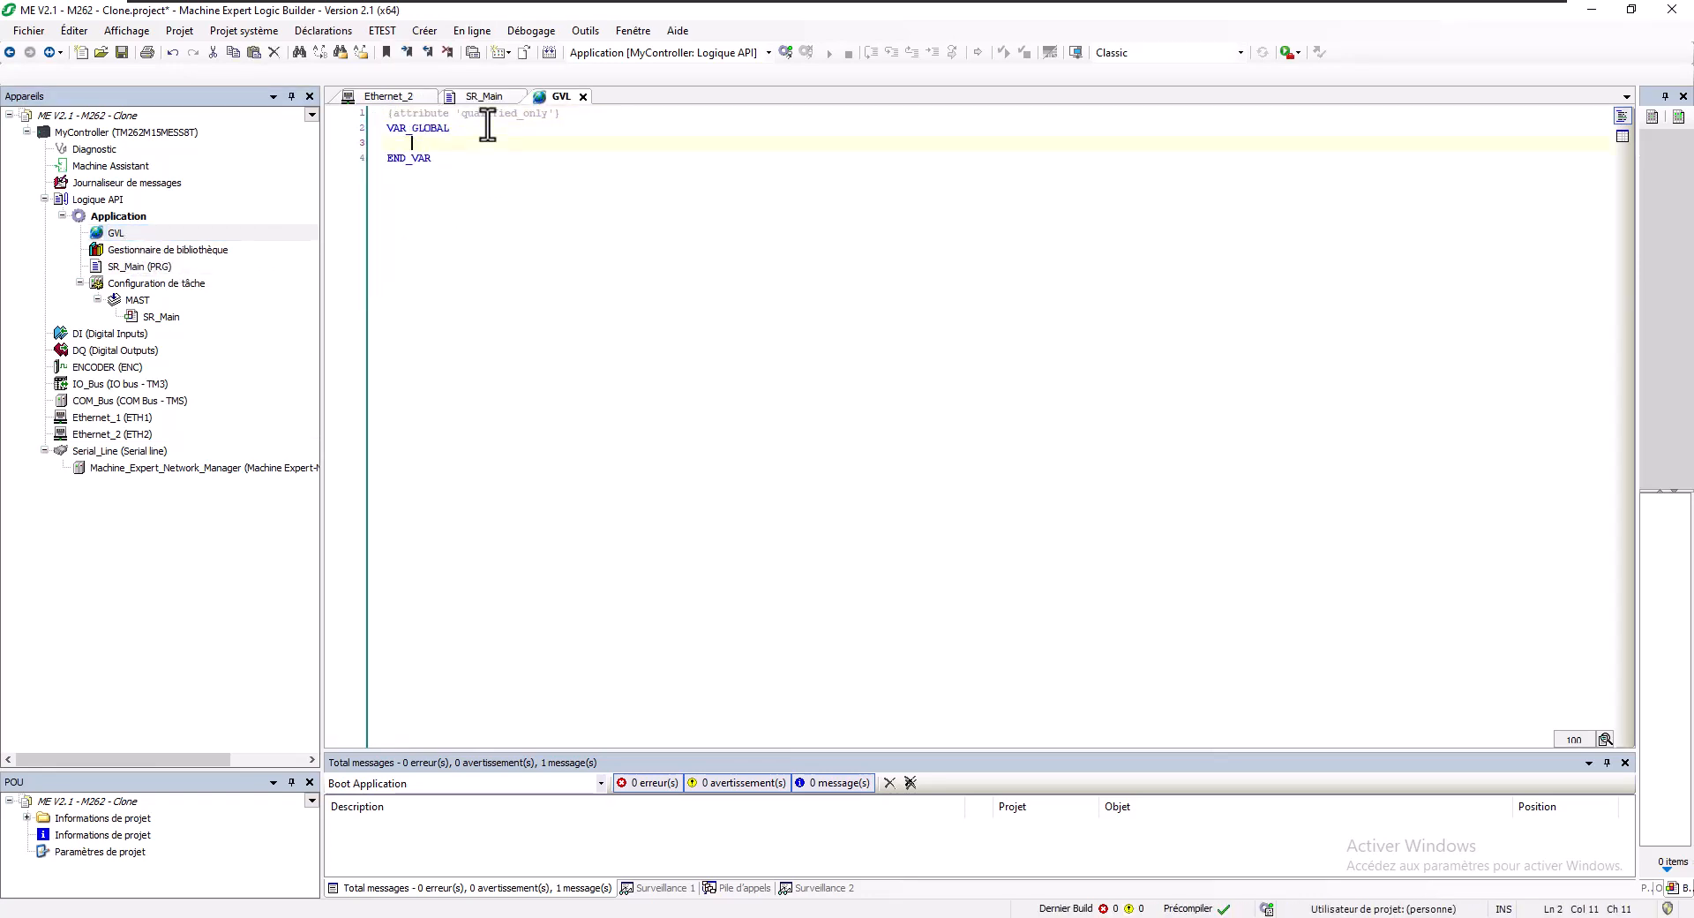
text(iEntier)
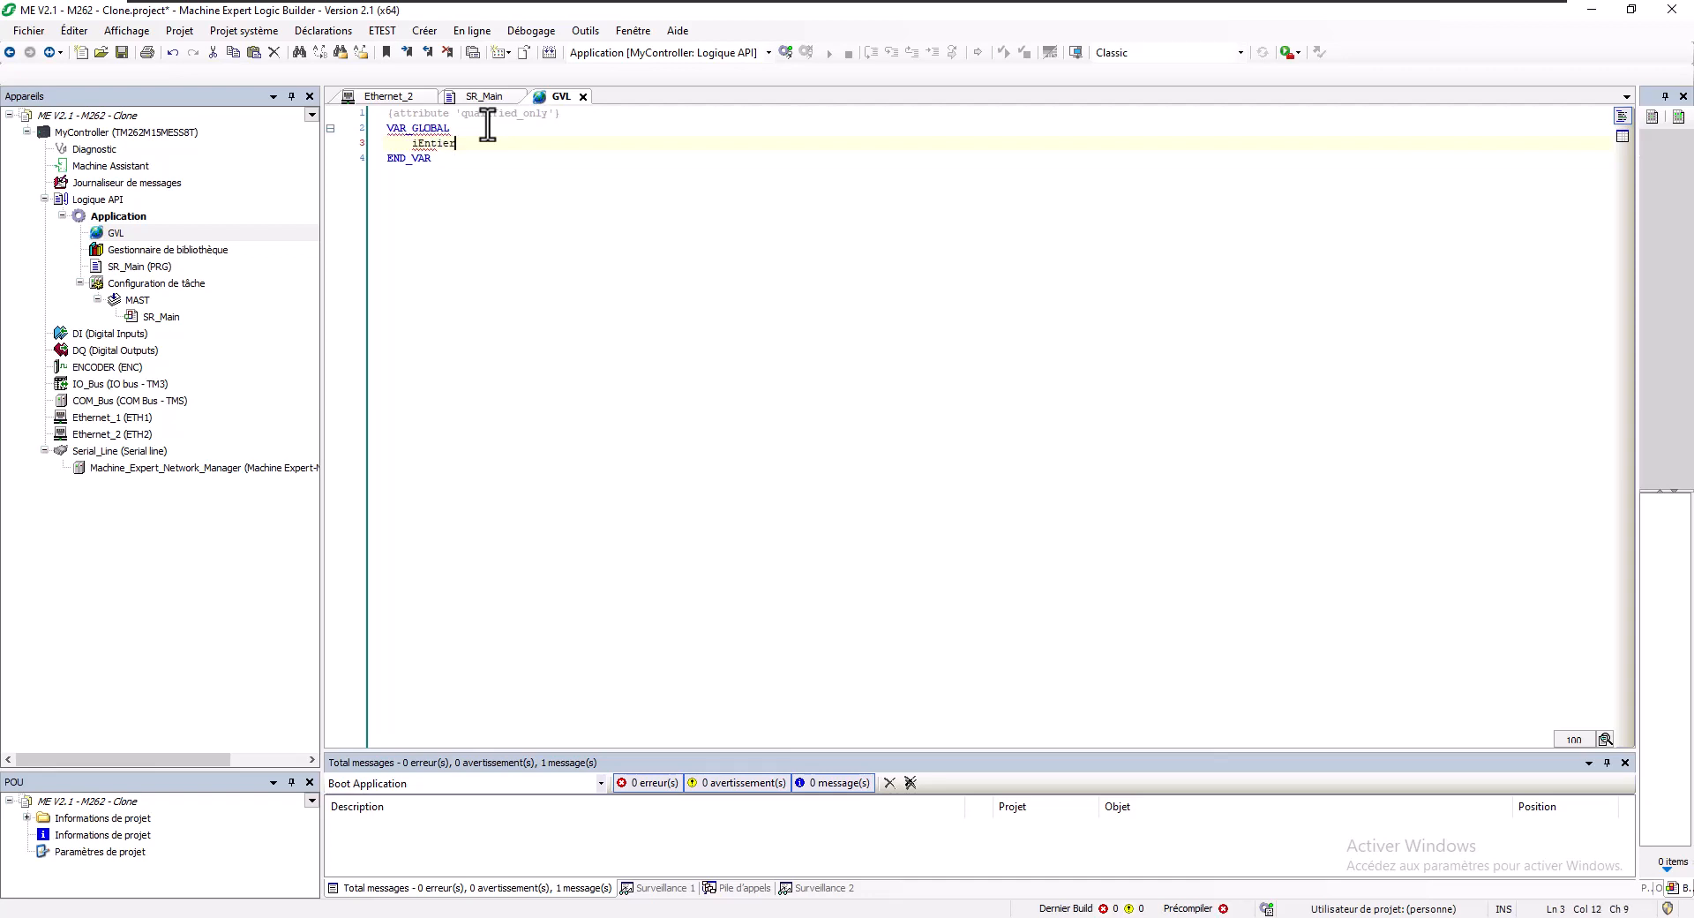
text( : INT;)
- Switch the GVL to tabular view and duplicate the iEntier row twice
click(1622, 135)
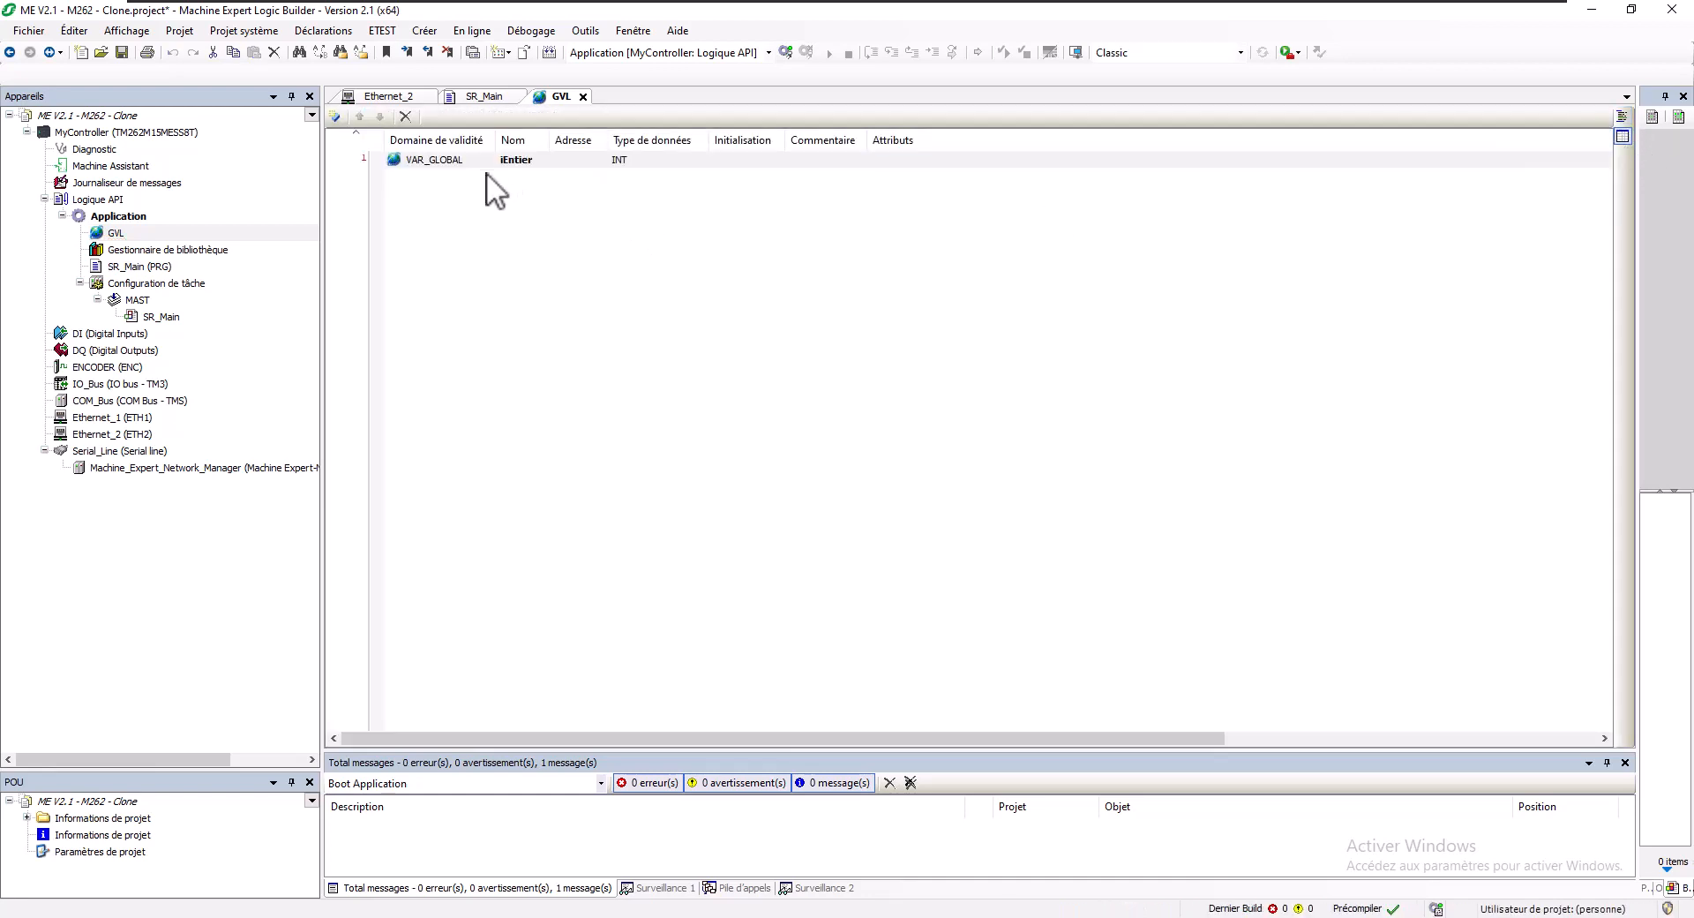
click(536, 166)
key(ctrl+c)
key(ctrl+v)
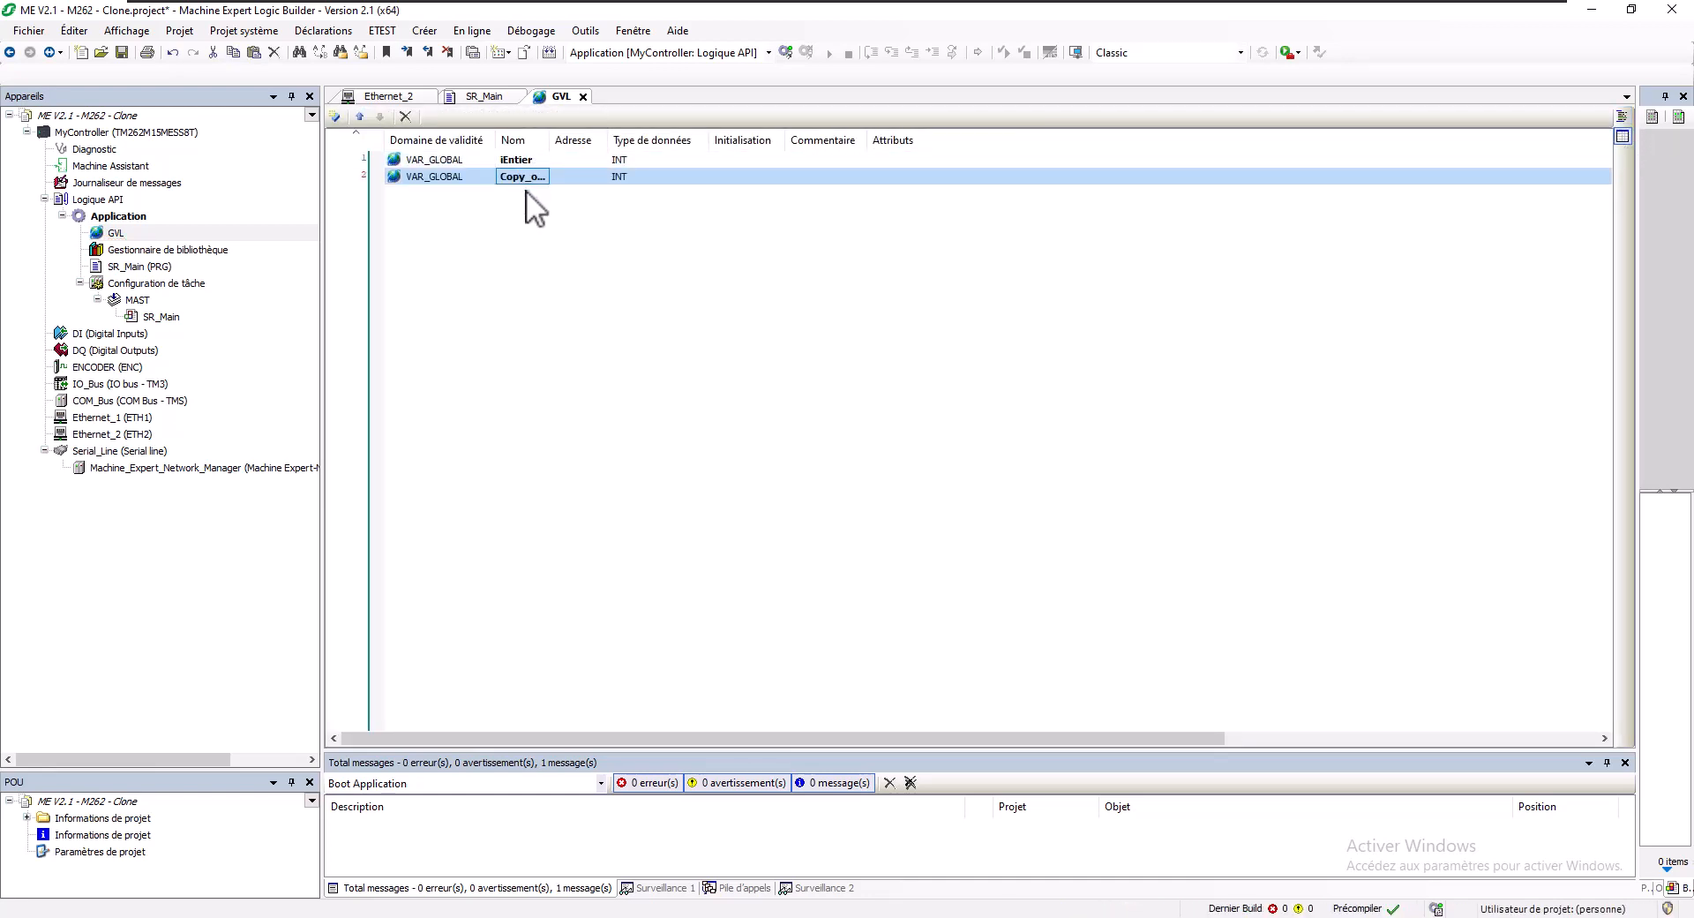
key(ctrl+v)
drag(555, 139, 647, 139)
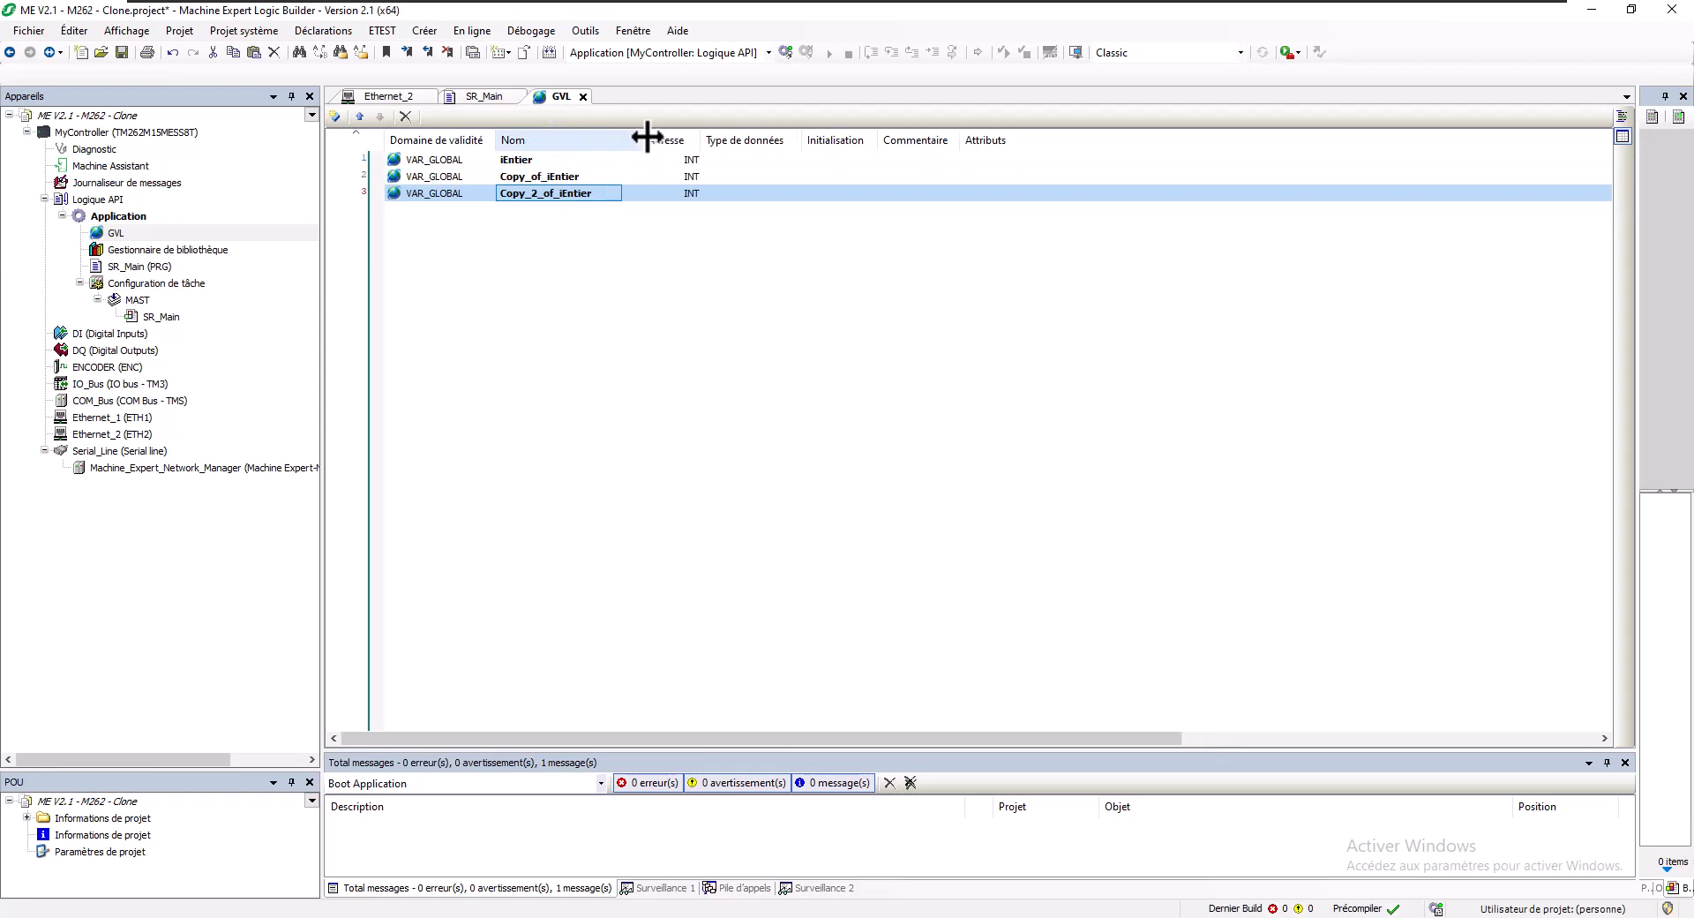
- Rename the two copies to r_iEntier and p_iEntier without refactoring references
double_click(525, 179)
drag(535, 177, 490, 177)
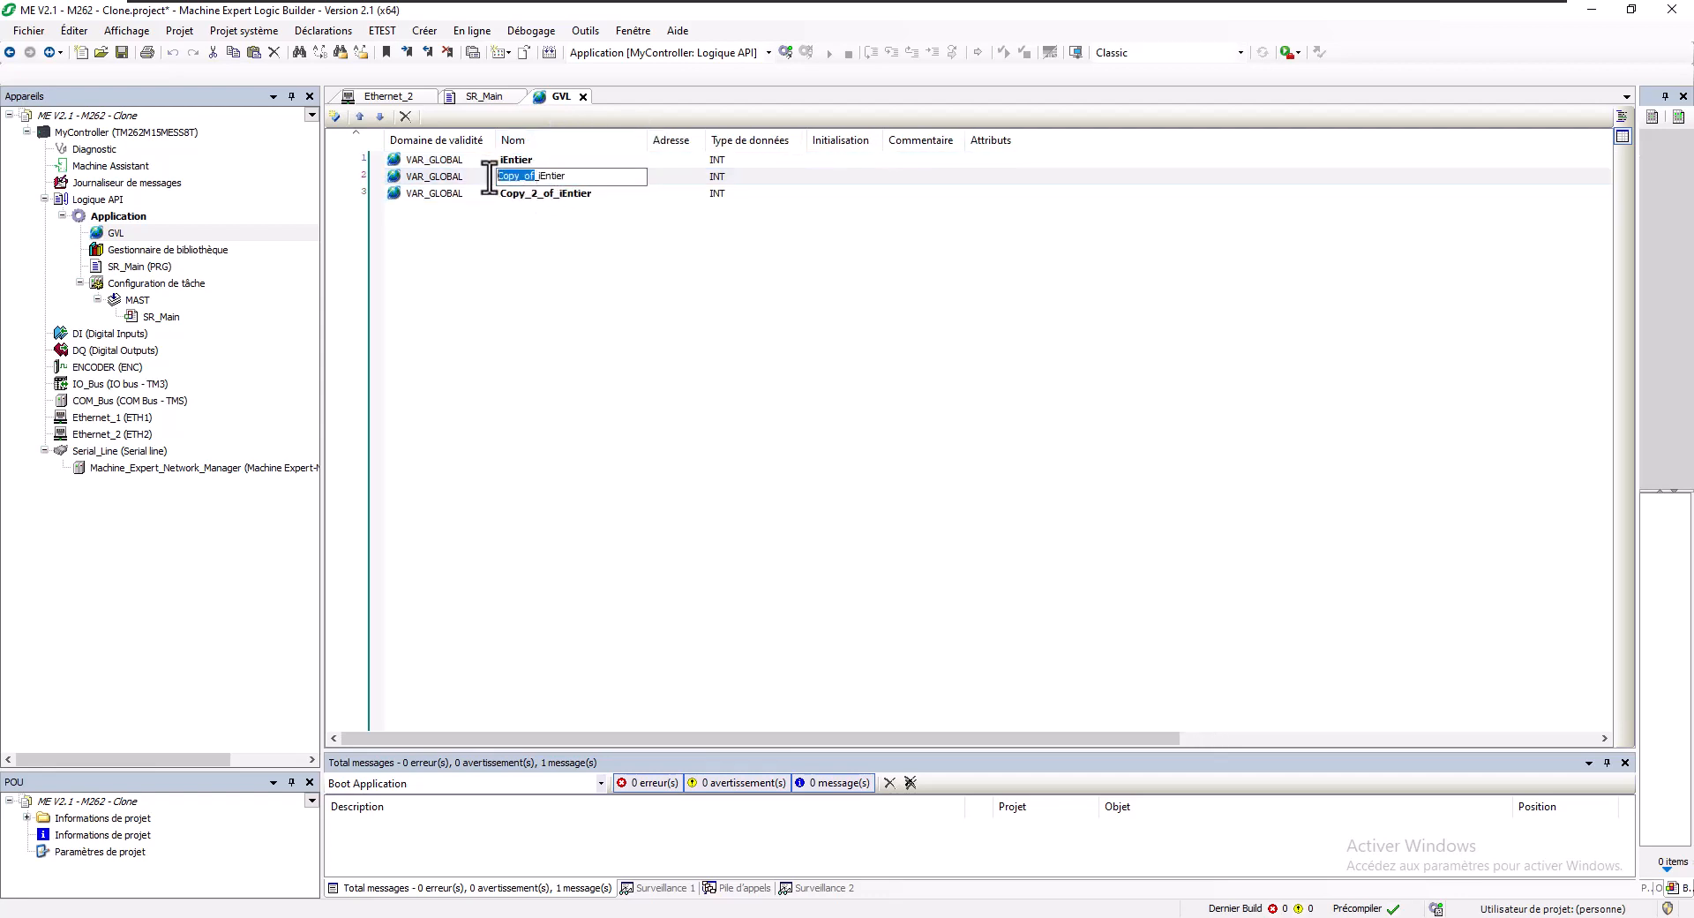
text(r)
key(Return)
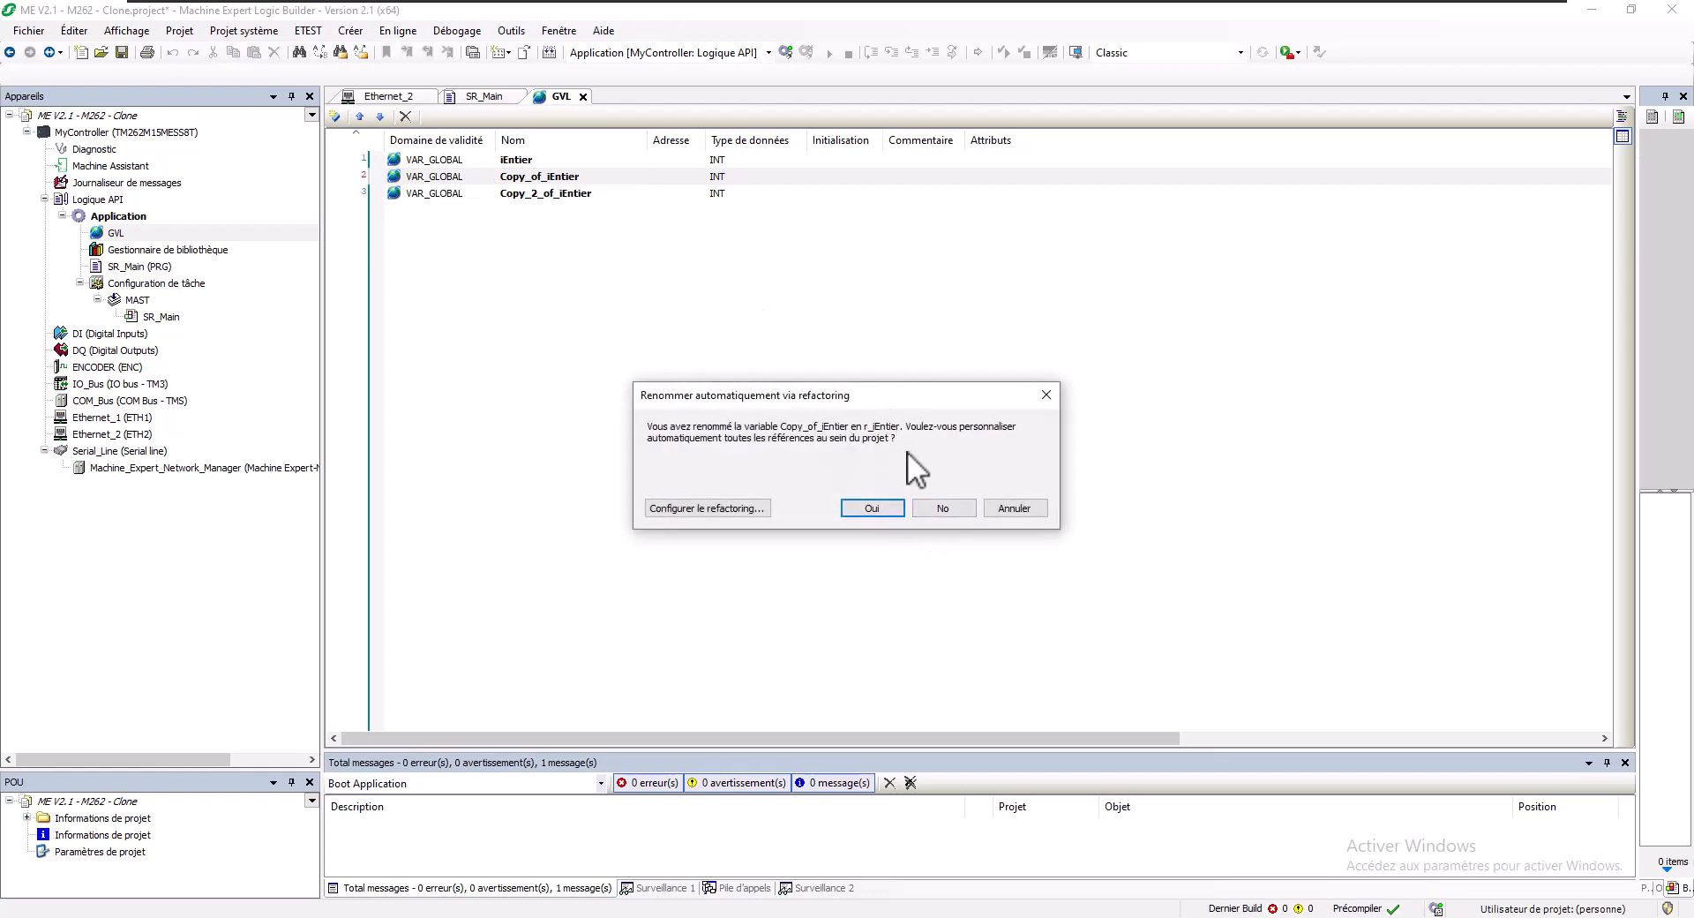
click(928, 504)
click(539, 192)
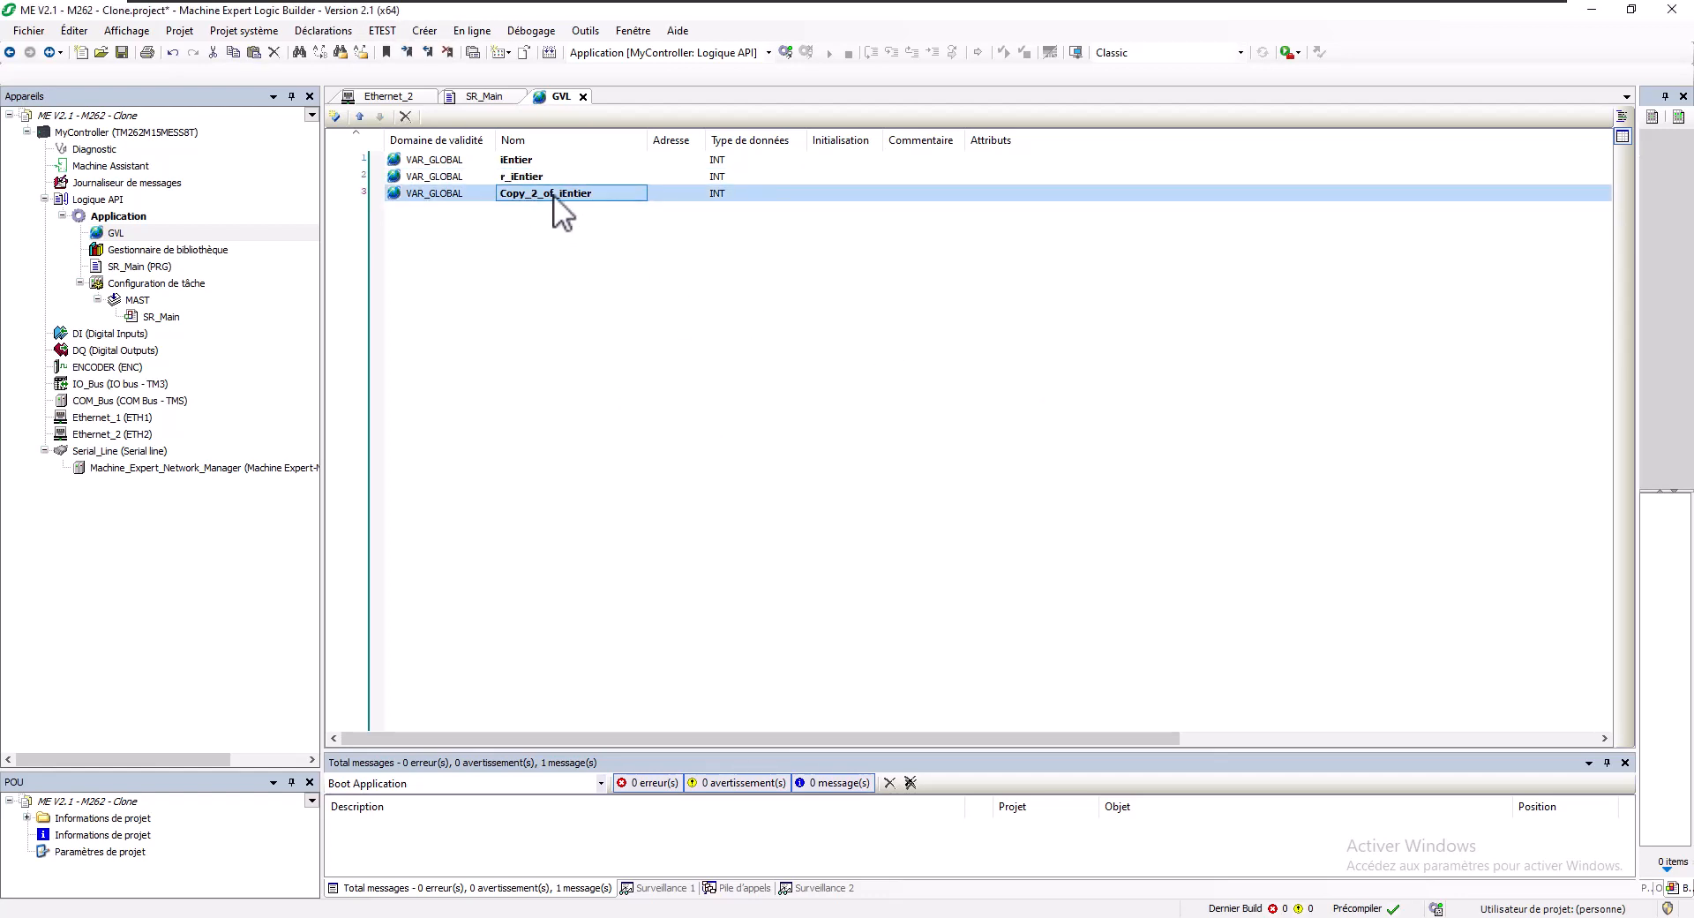
drag(546, 192, 408, 192)
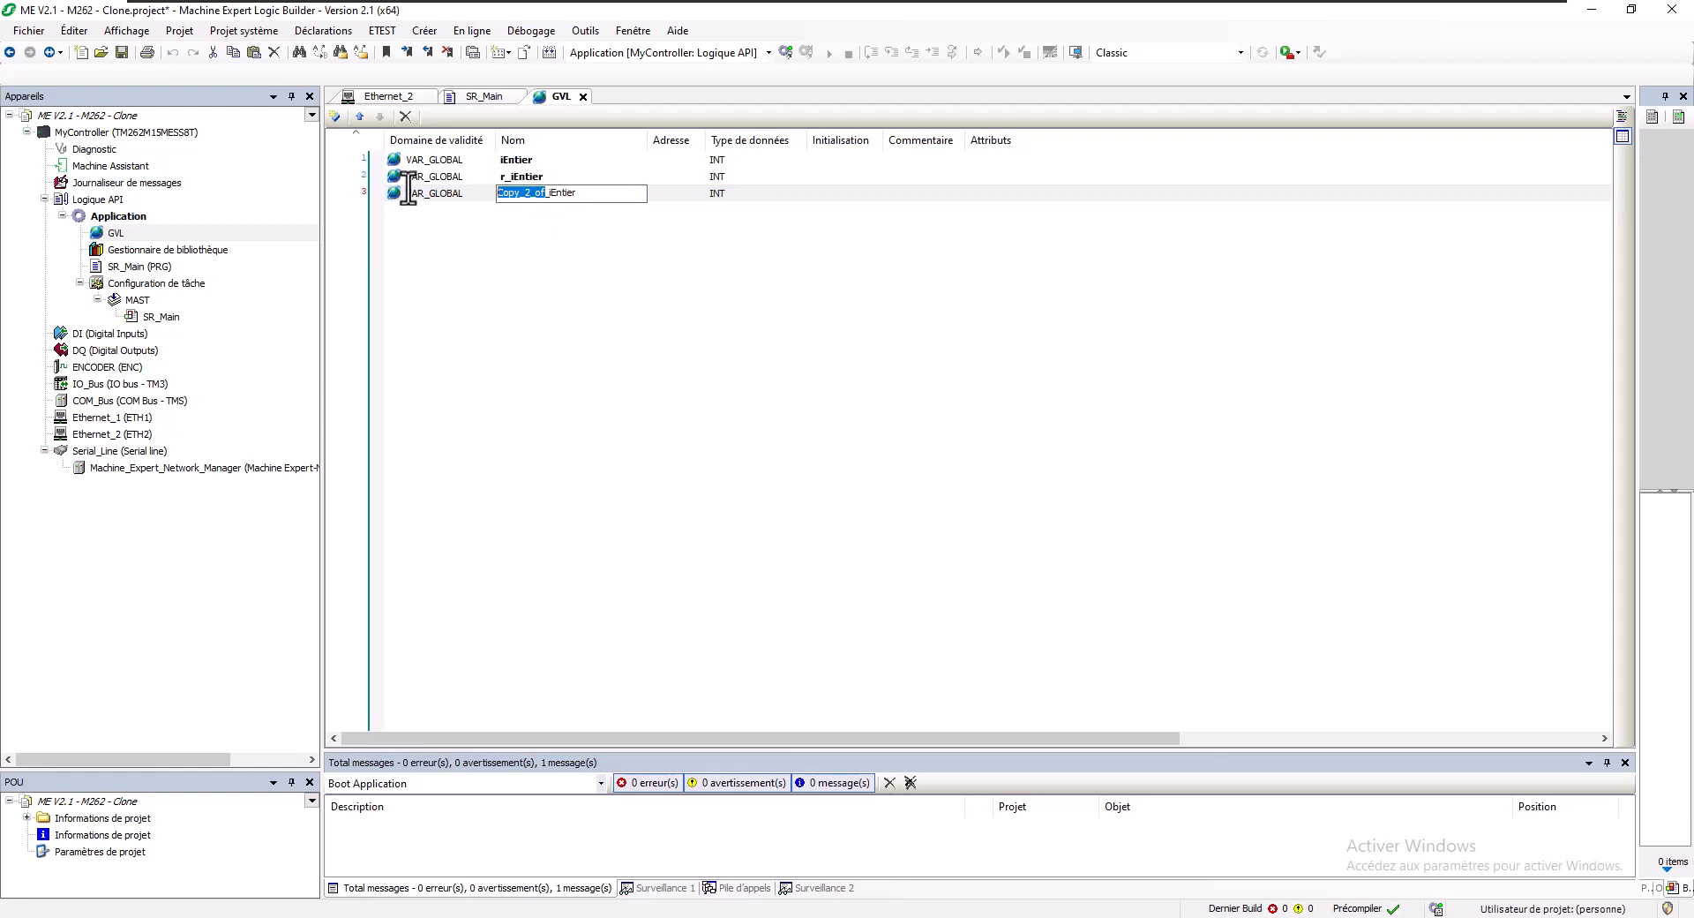
text(p_)
key(Return)
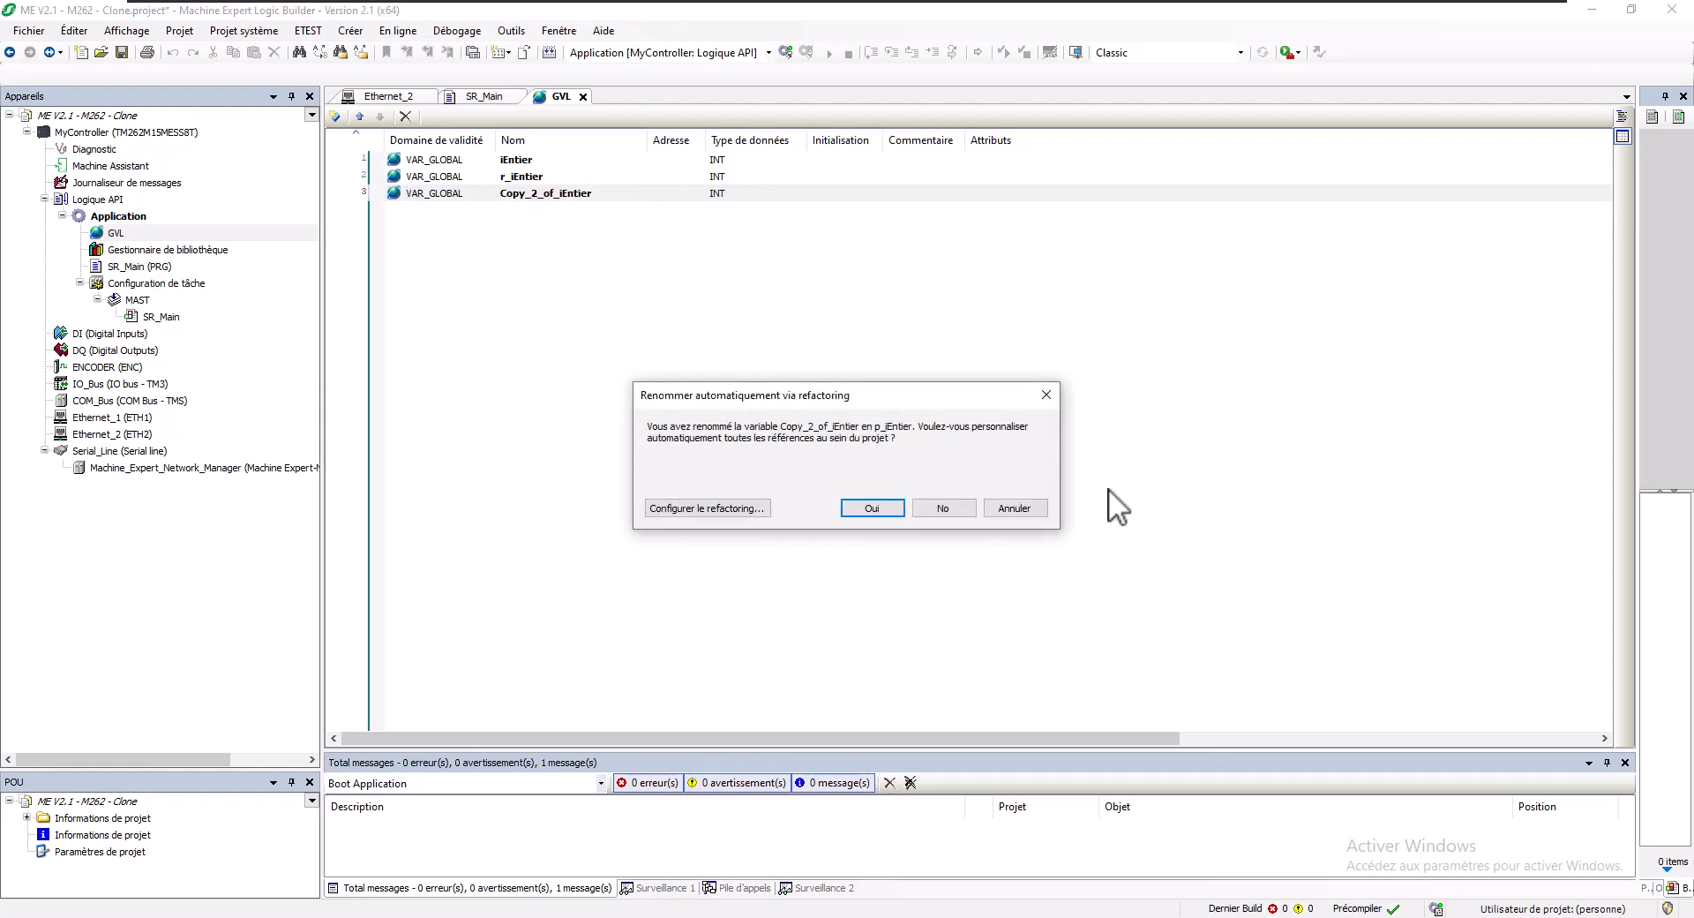
click(942, 508)
- Set r_iEntier's scope to RETAIN and p_iEntier's scope to PERSISTENT
click(436, 176)
click(436, 177)
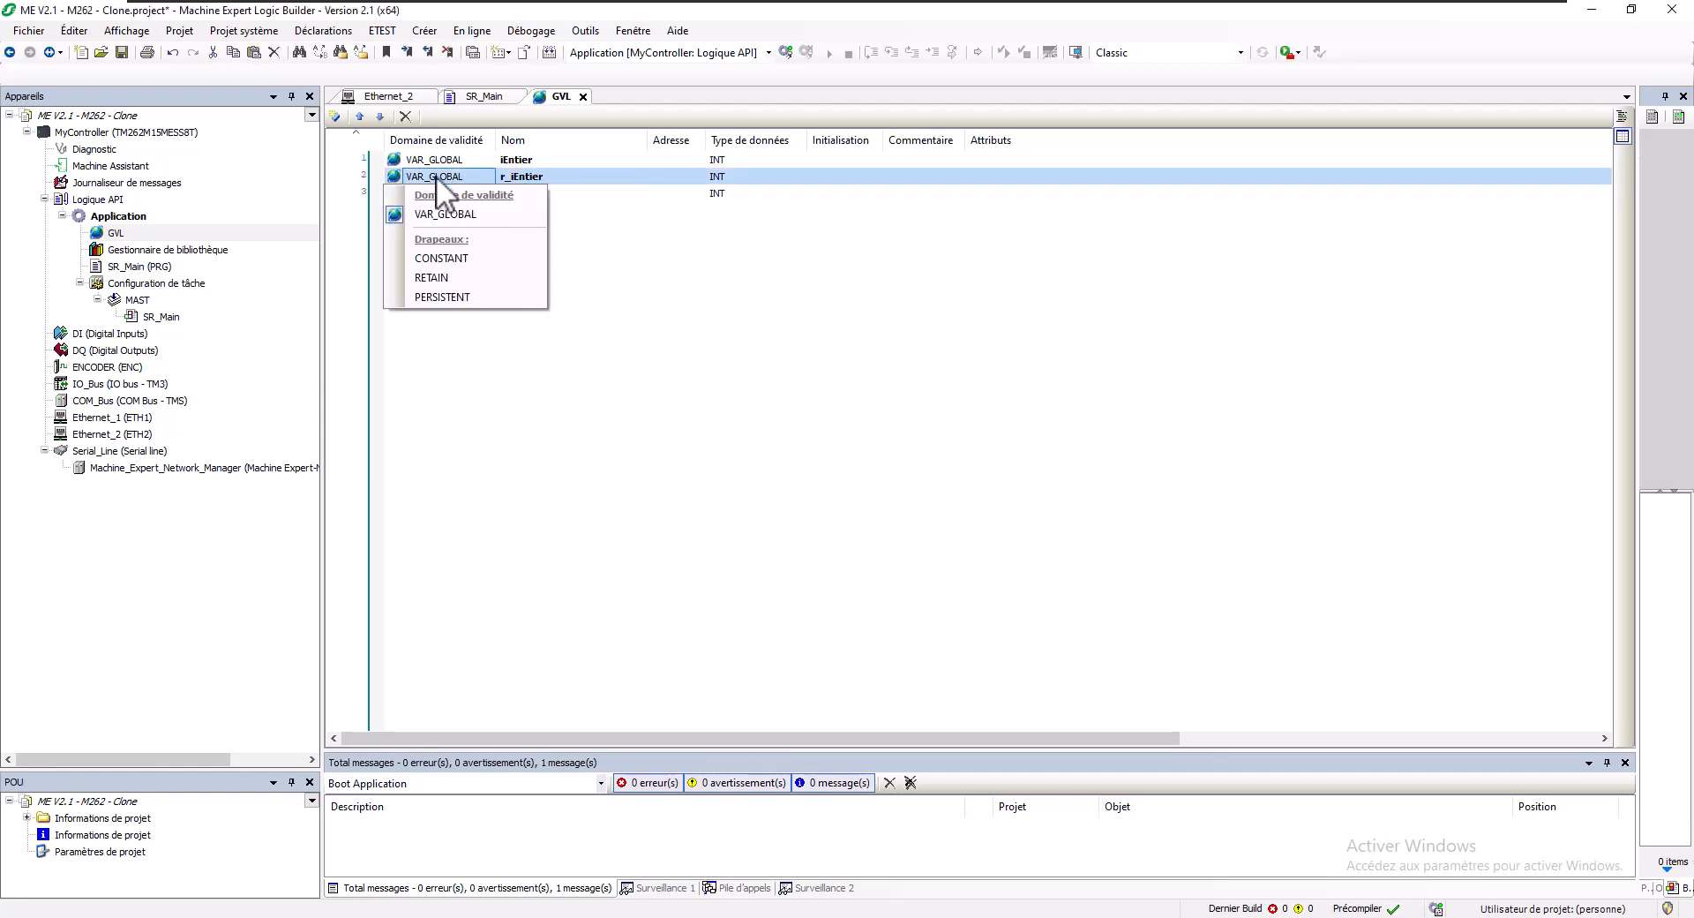
click(447, 273)
click(446, 196)
click(446, 196)
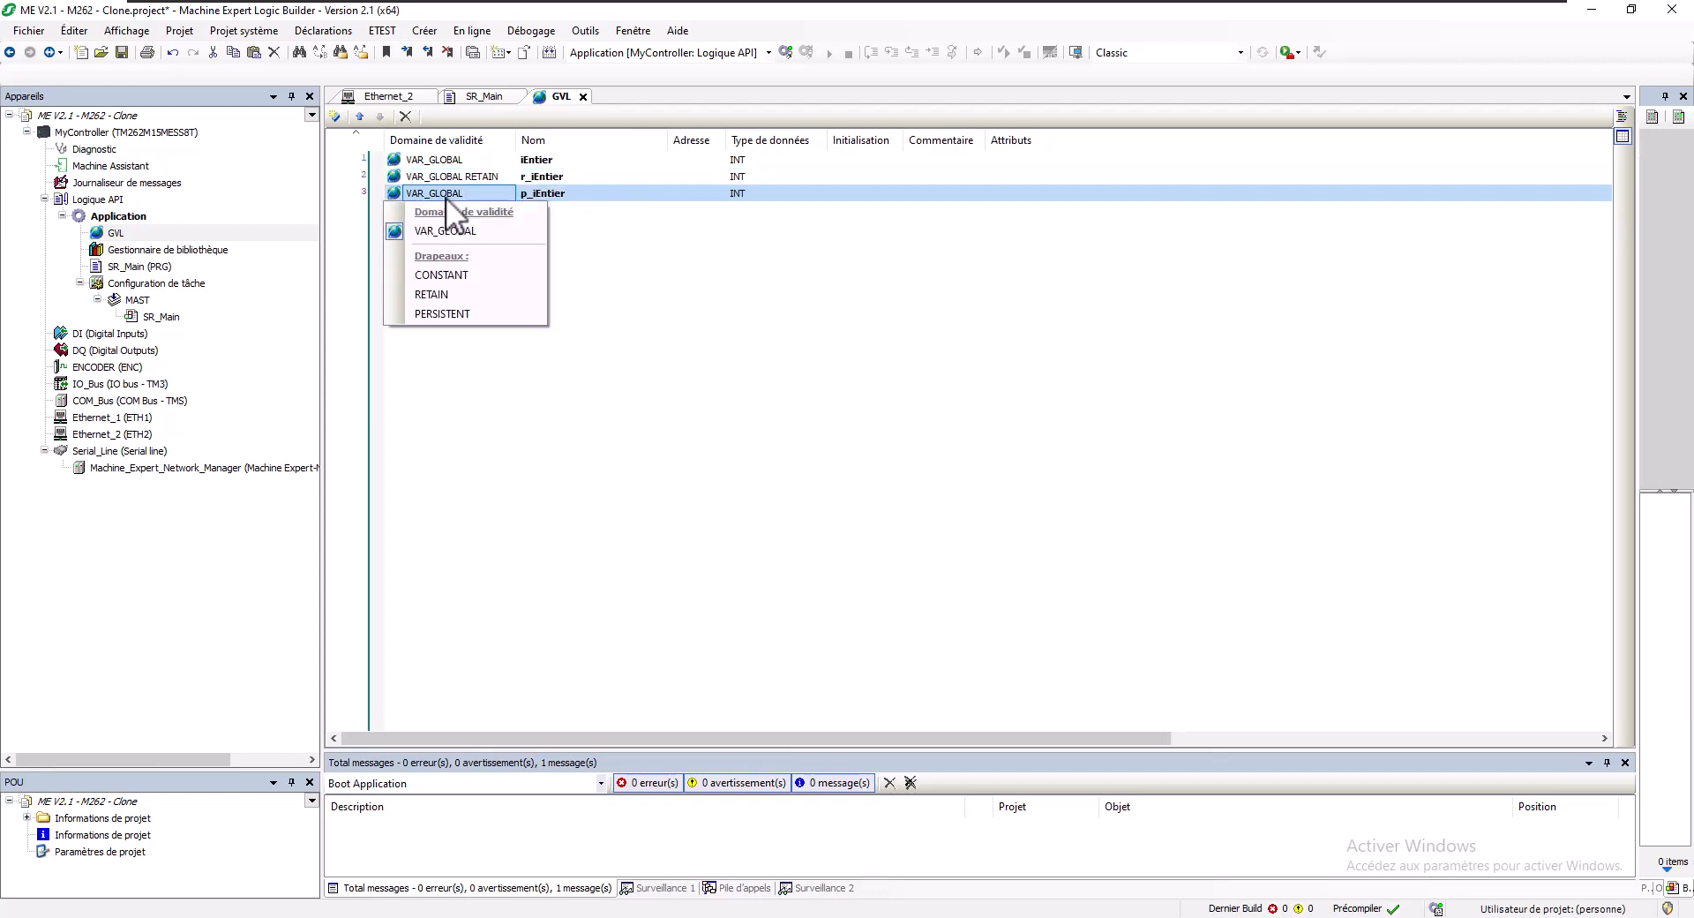
click(450, 313)
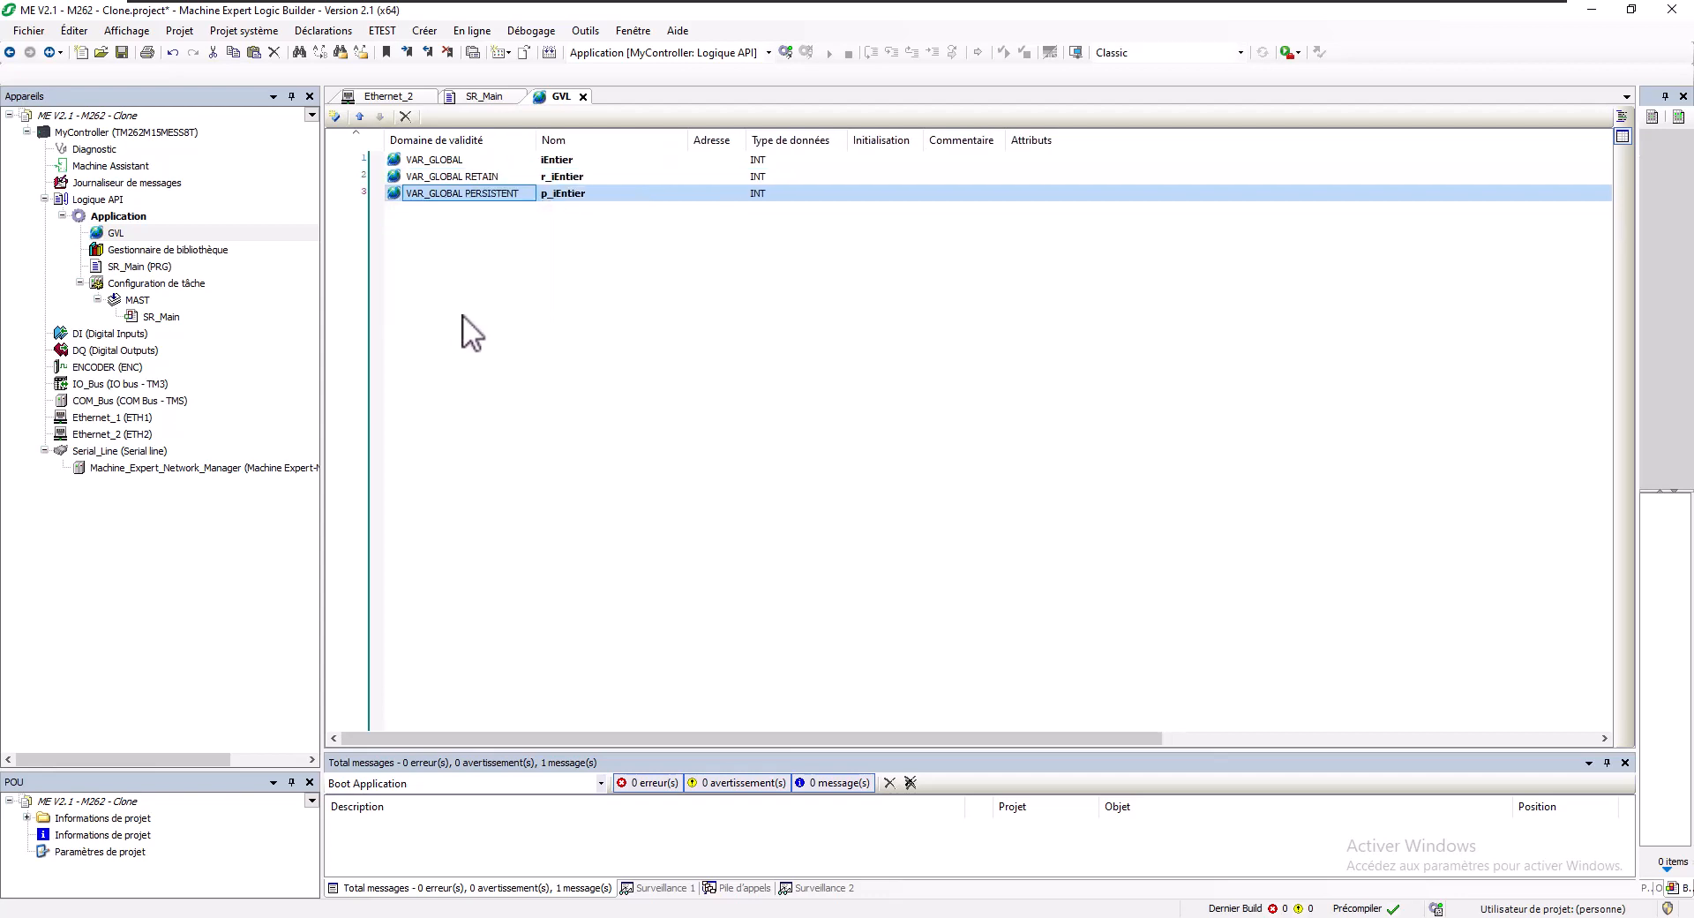
double_click(141, 267)
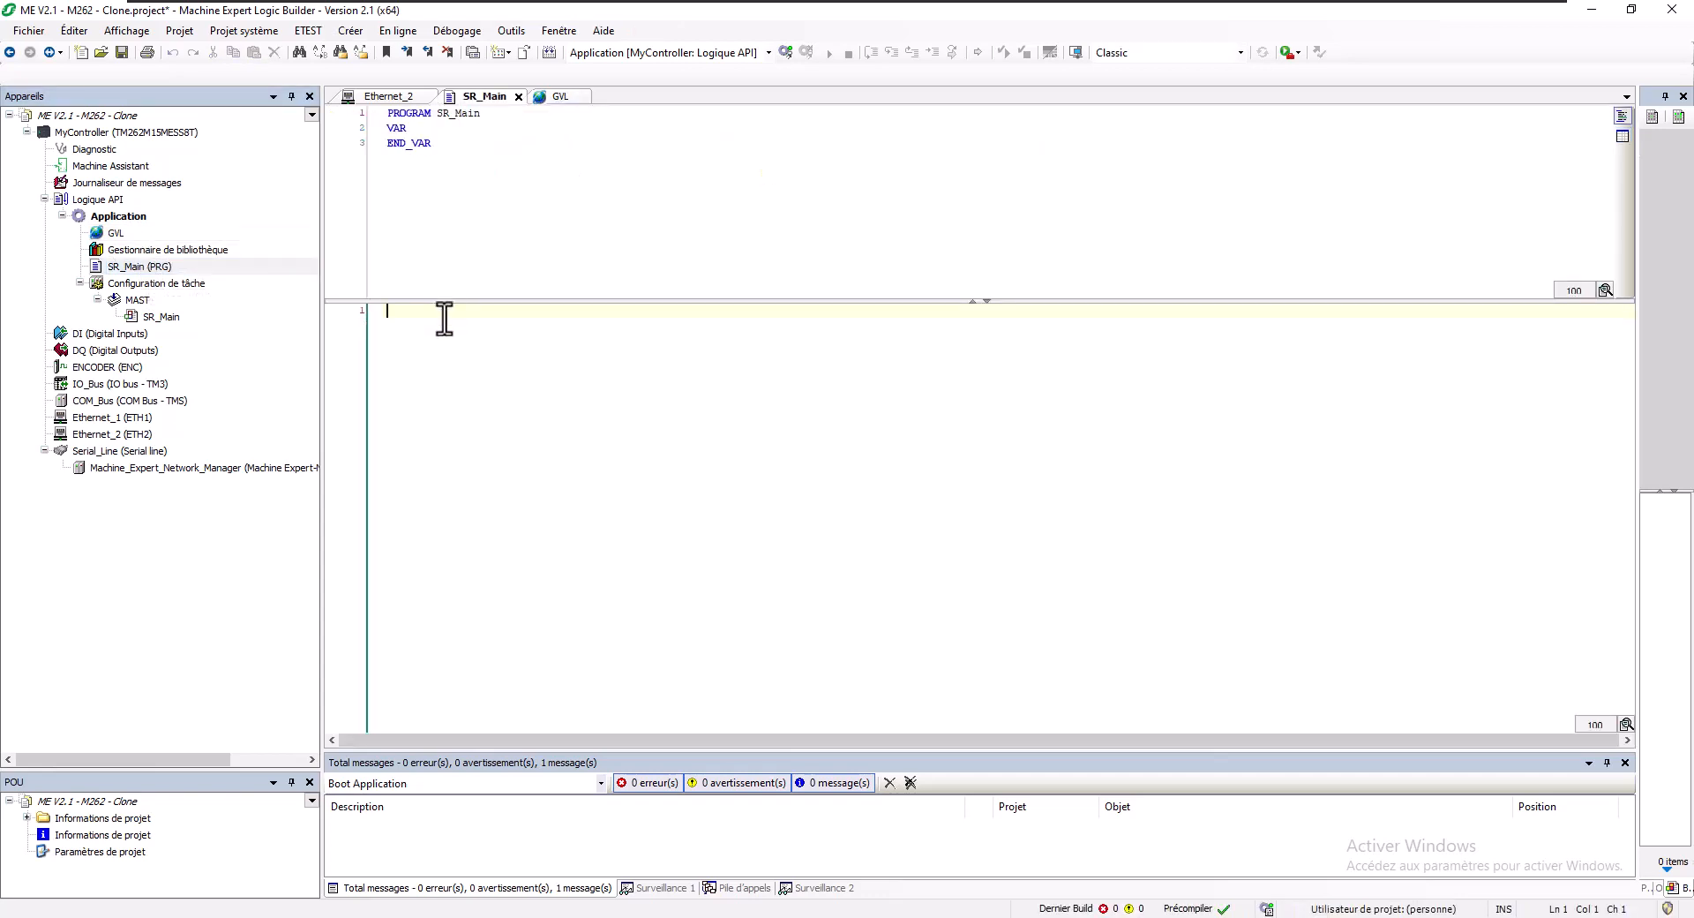
- Write the first SR_Main line: GVL.iEntier := GVL.iEntier + 1;
text(GVL.i)
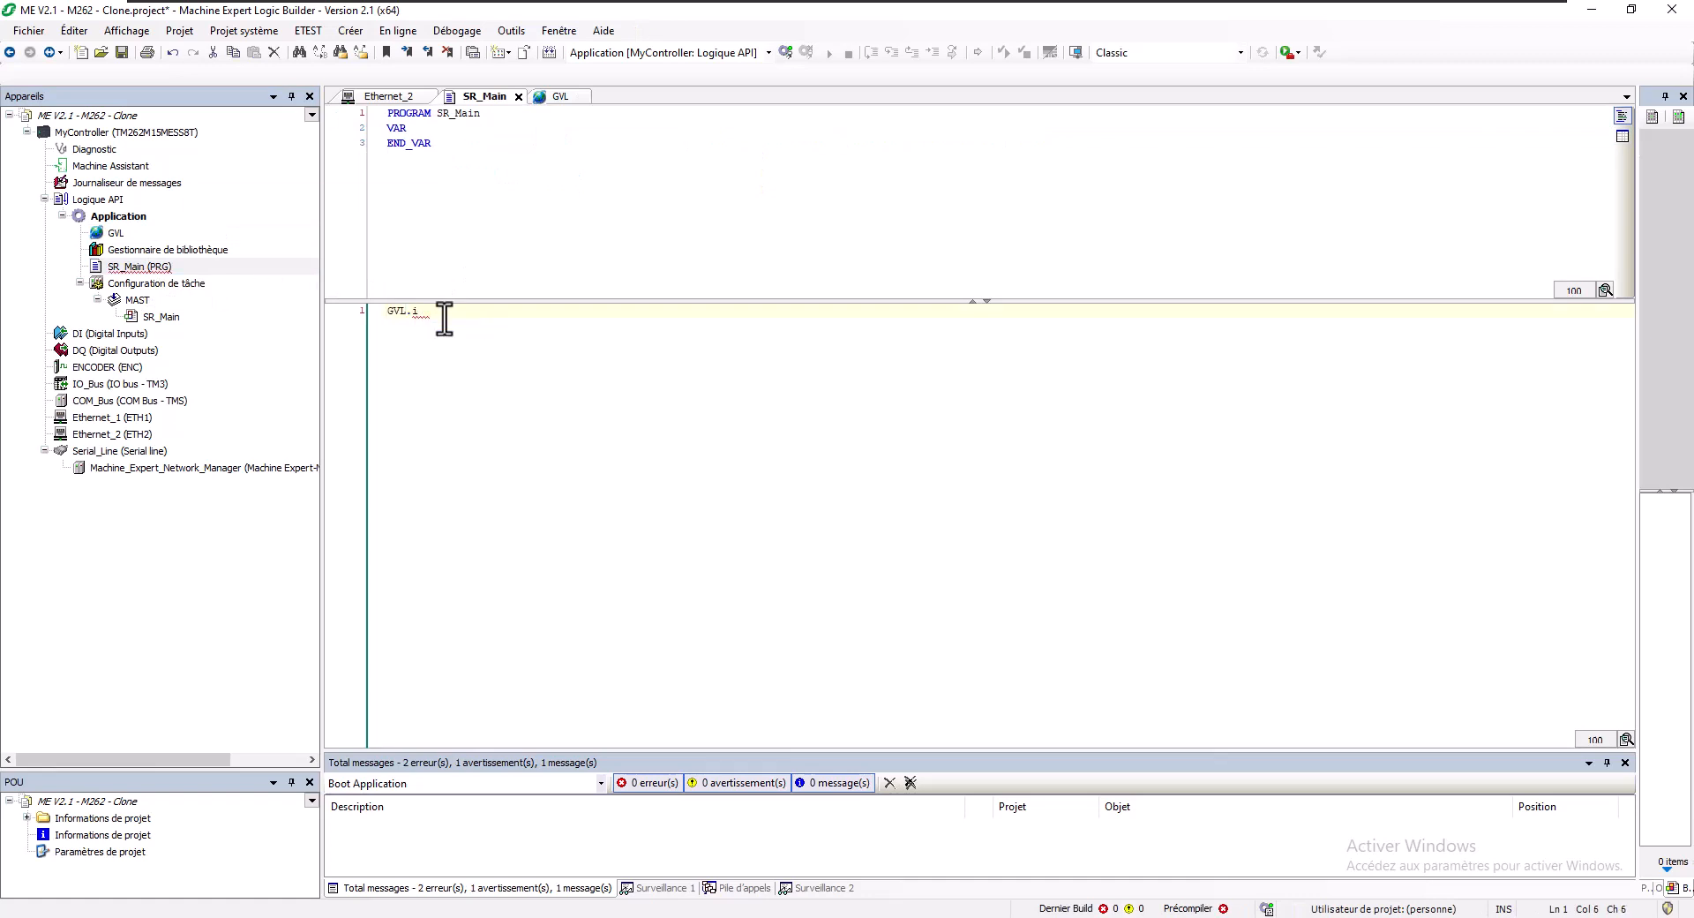
text(Entier)
key(ctrl+shift+Left)
key(ctrl+shift+Left)
key(ctrl+shift+Left)
key(ctrl+c)
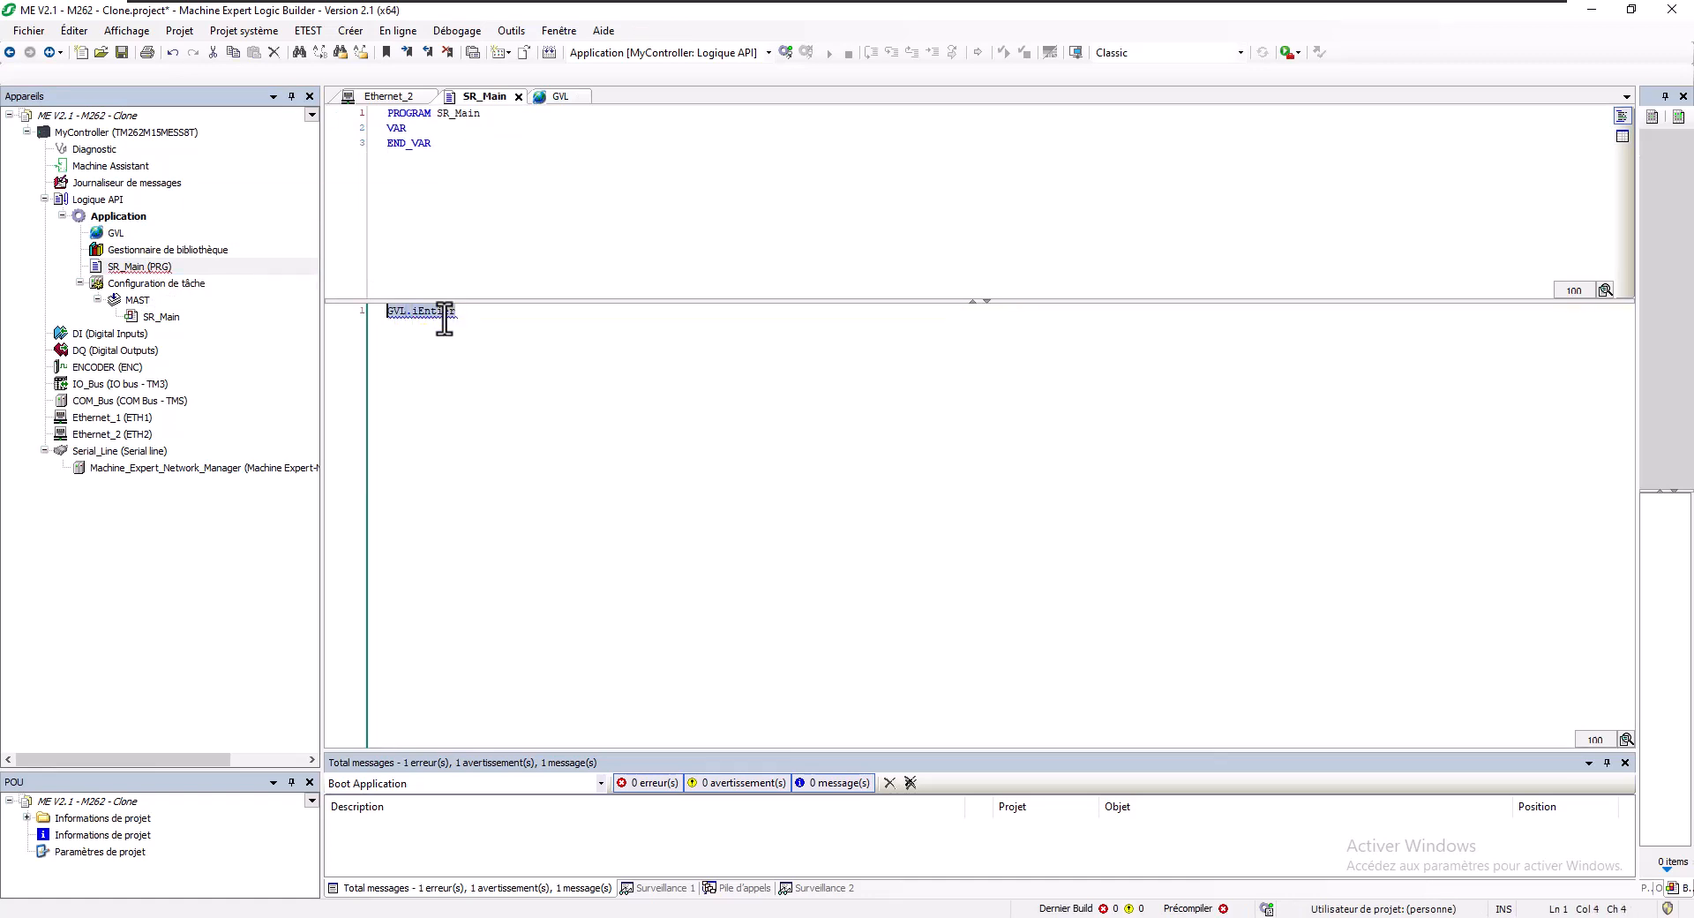
key(Insert)
key(End)
text(:=)
key(Insert)
key(ctrl+v)
text(+1;)
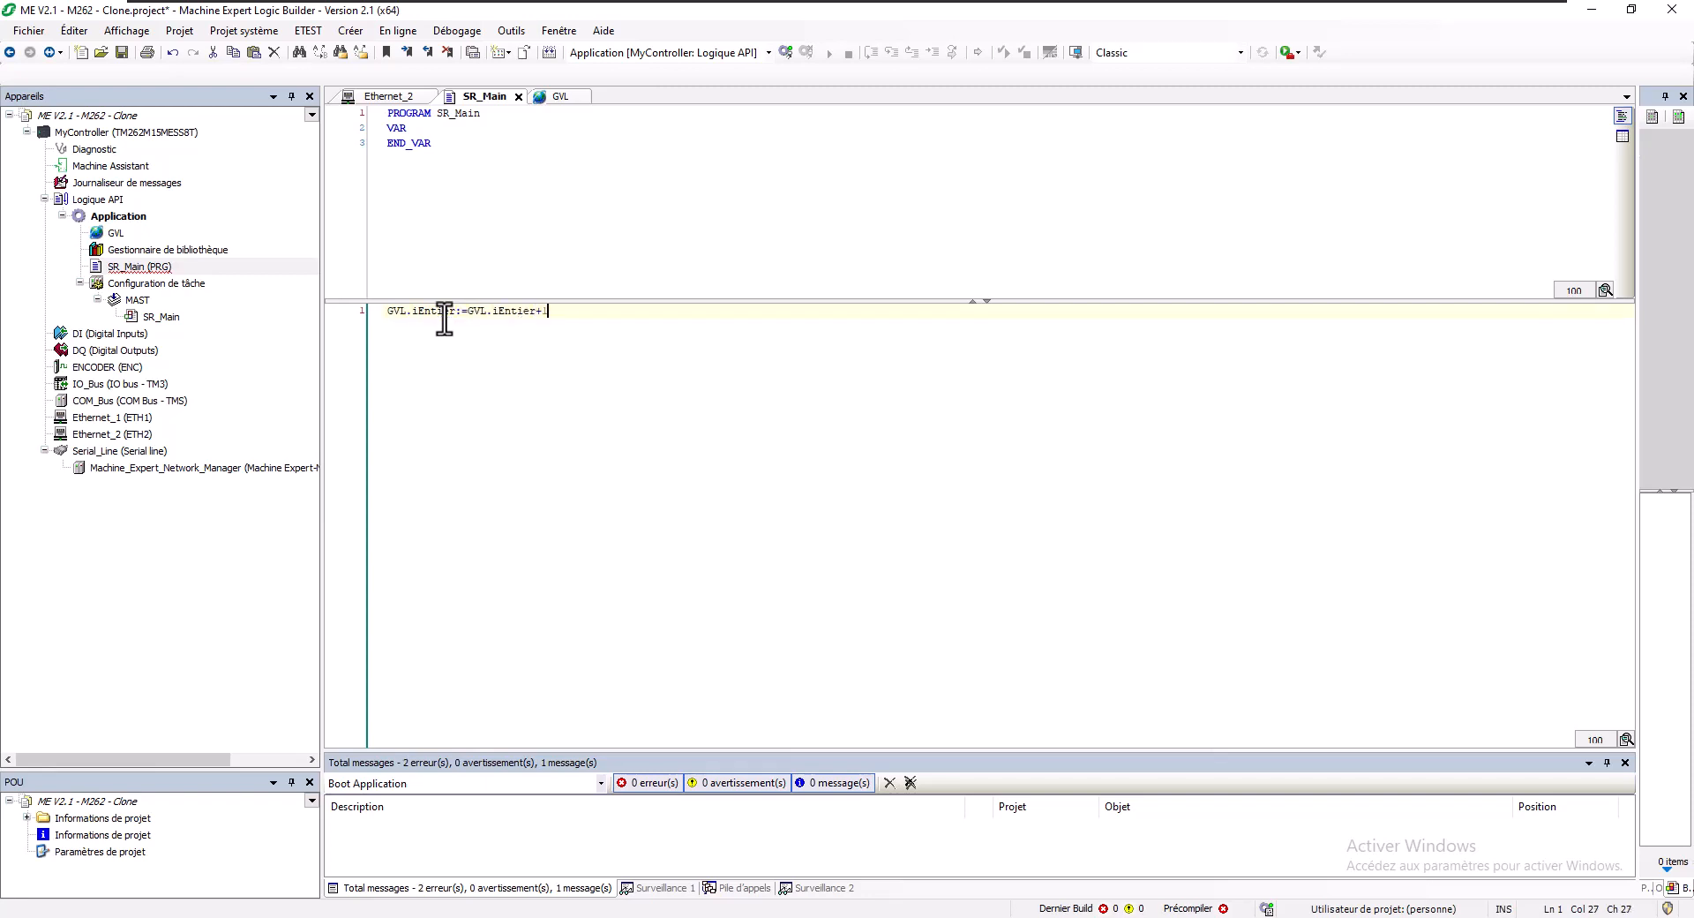
key(Return)
- Add the lines GVL.p_iEntier; and GVL.r_iEntier; using autocomplete suggestions
text(GVL.)
key(Down)
key(Return)
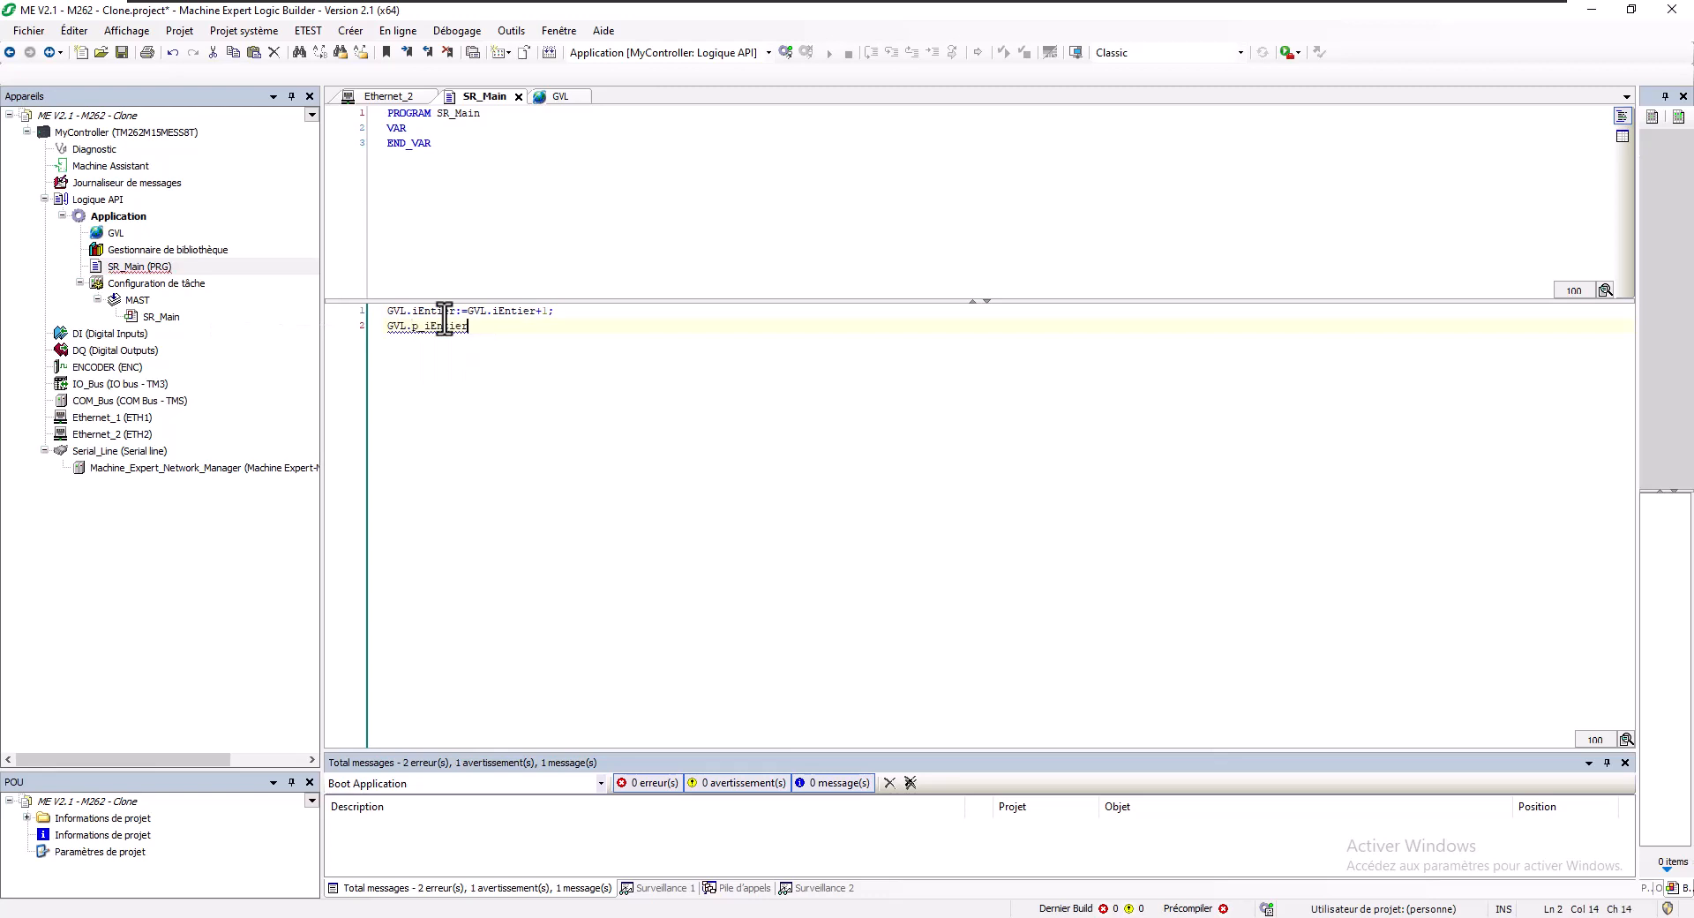
text(;)
key(Return)
text(GVL.)
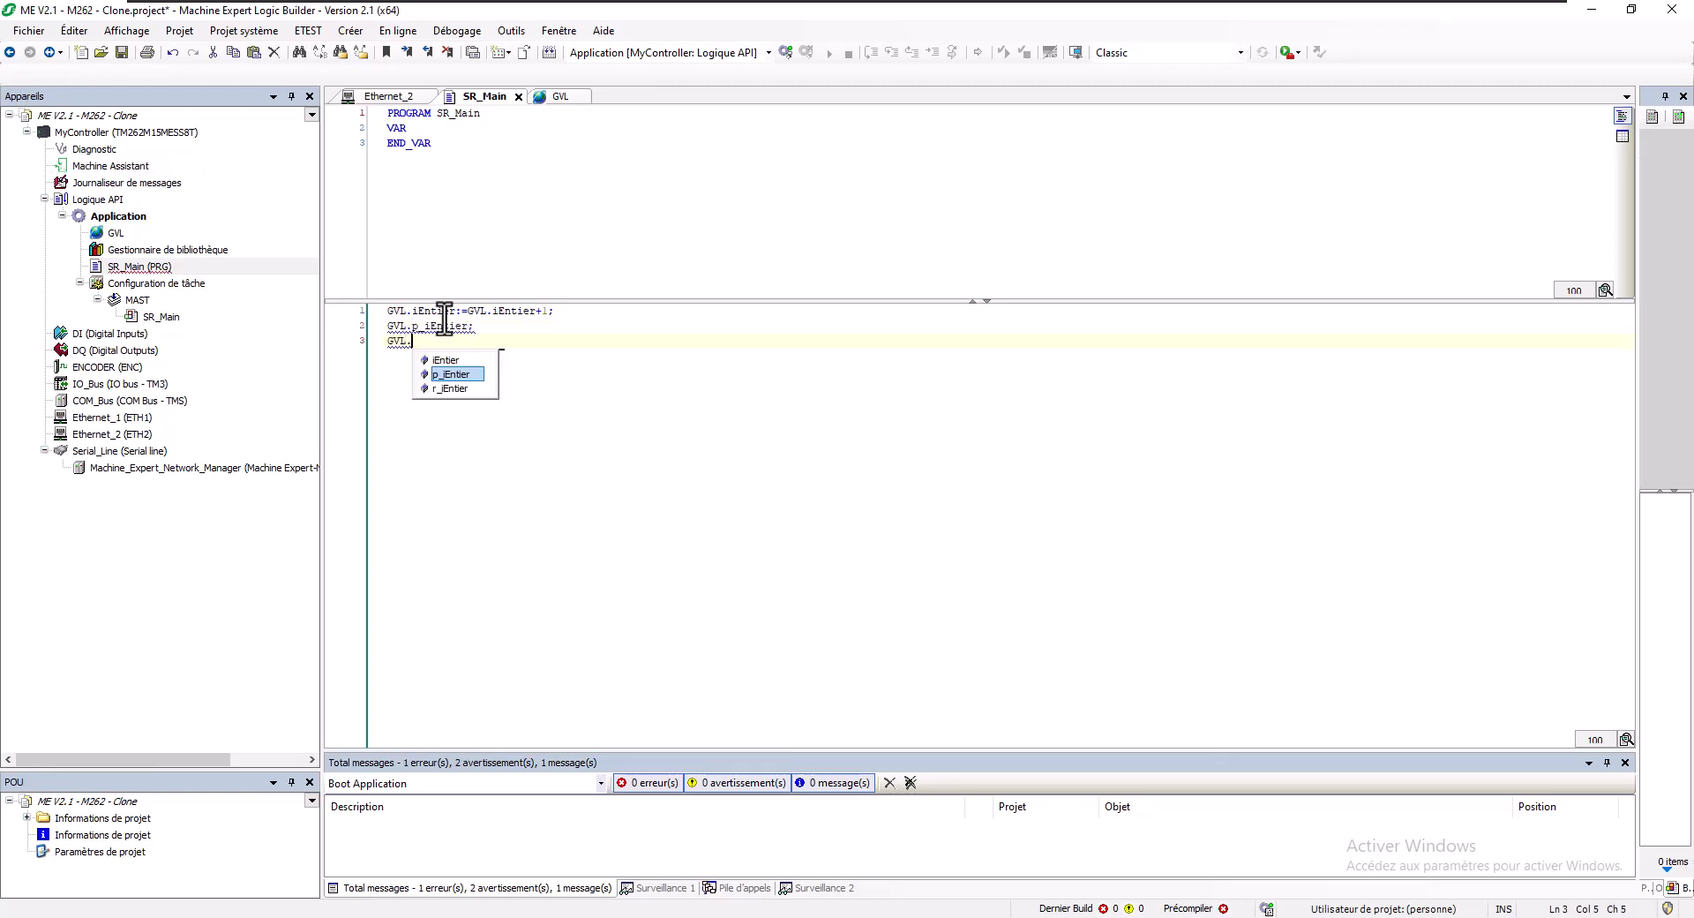
key(Down)
key(Return)
text(;)
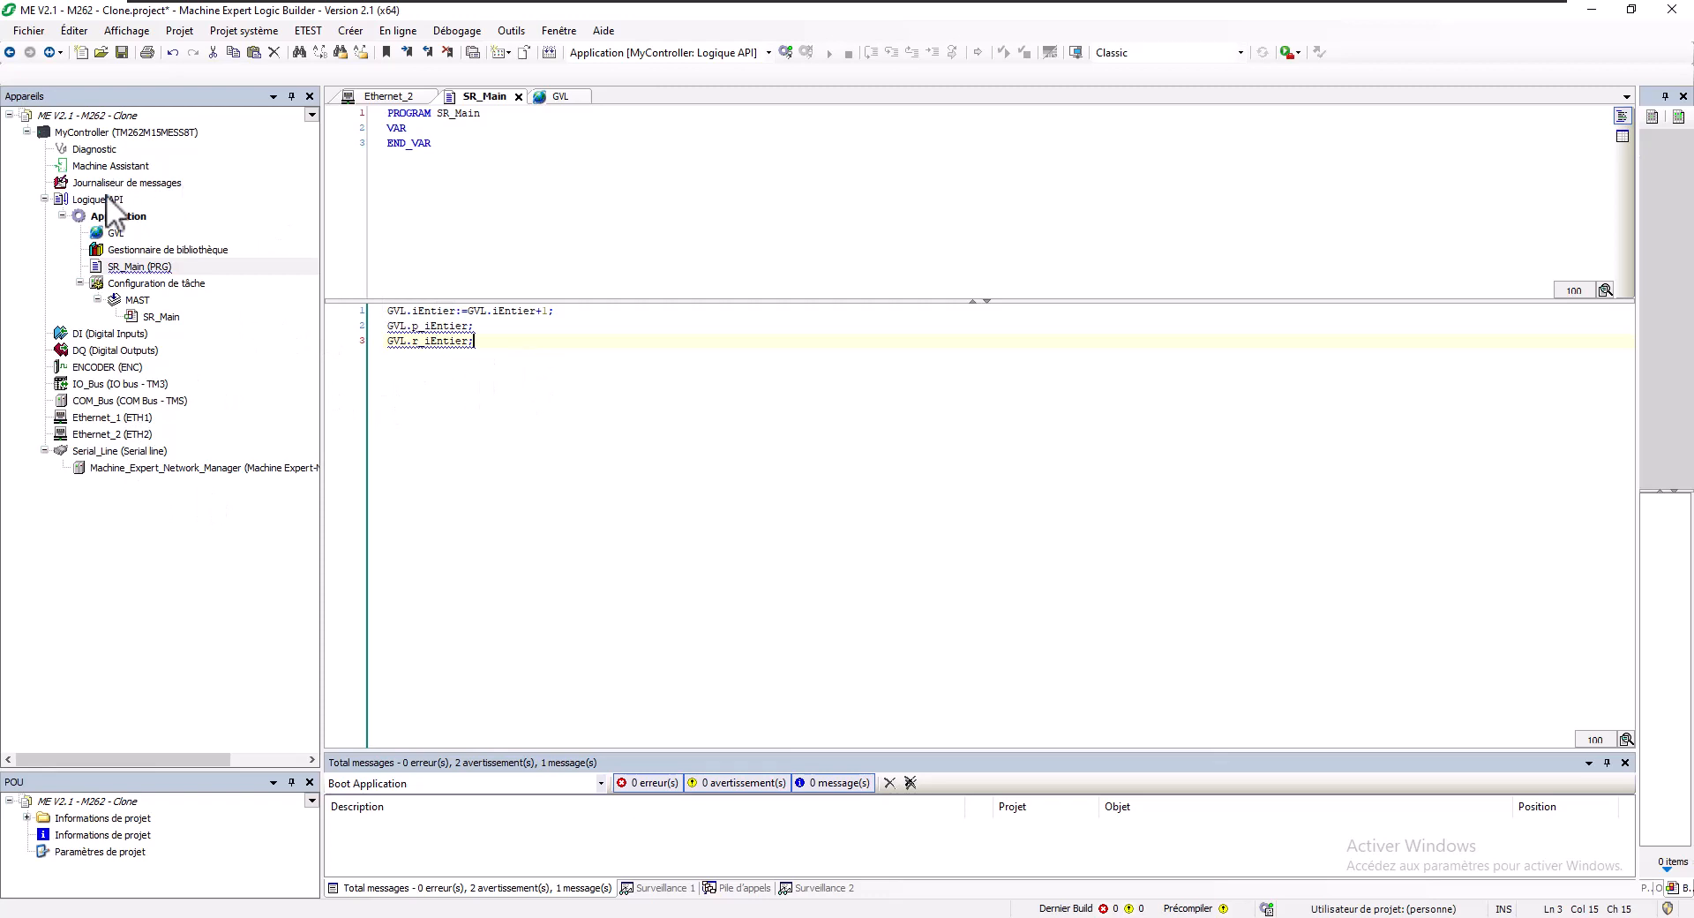
- Add a persistent variables list named PersistentVars to the Application
right_click(104, 218)
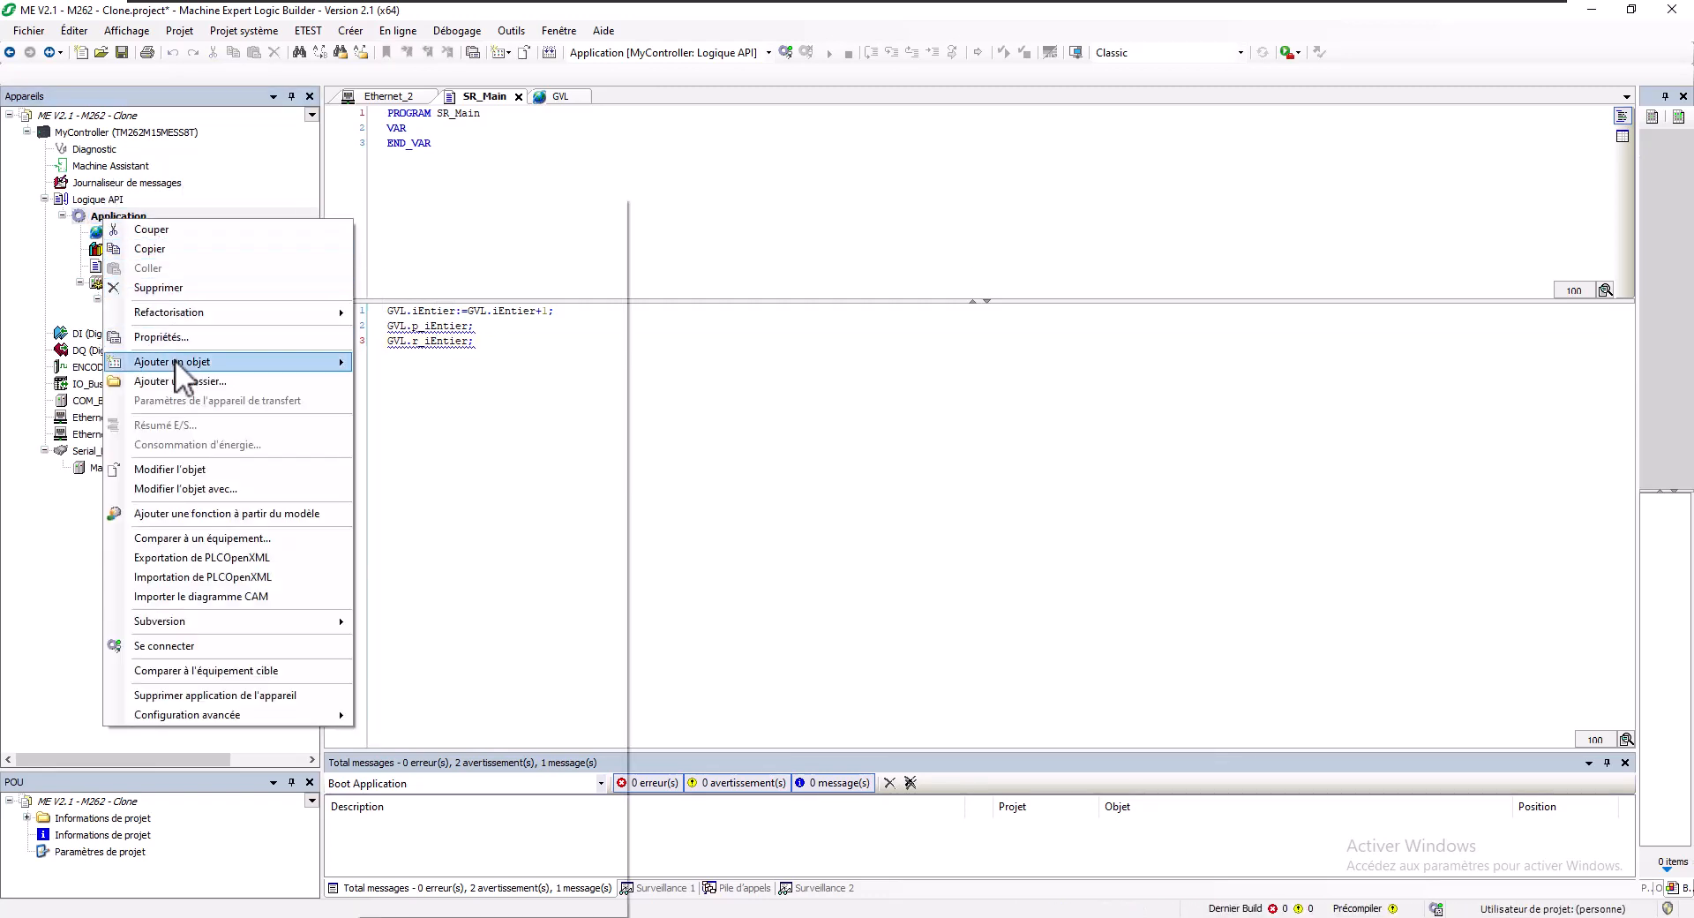
mouse_move(181, 364)
click(398, 865)
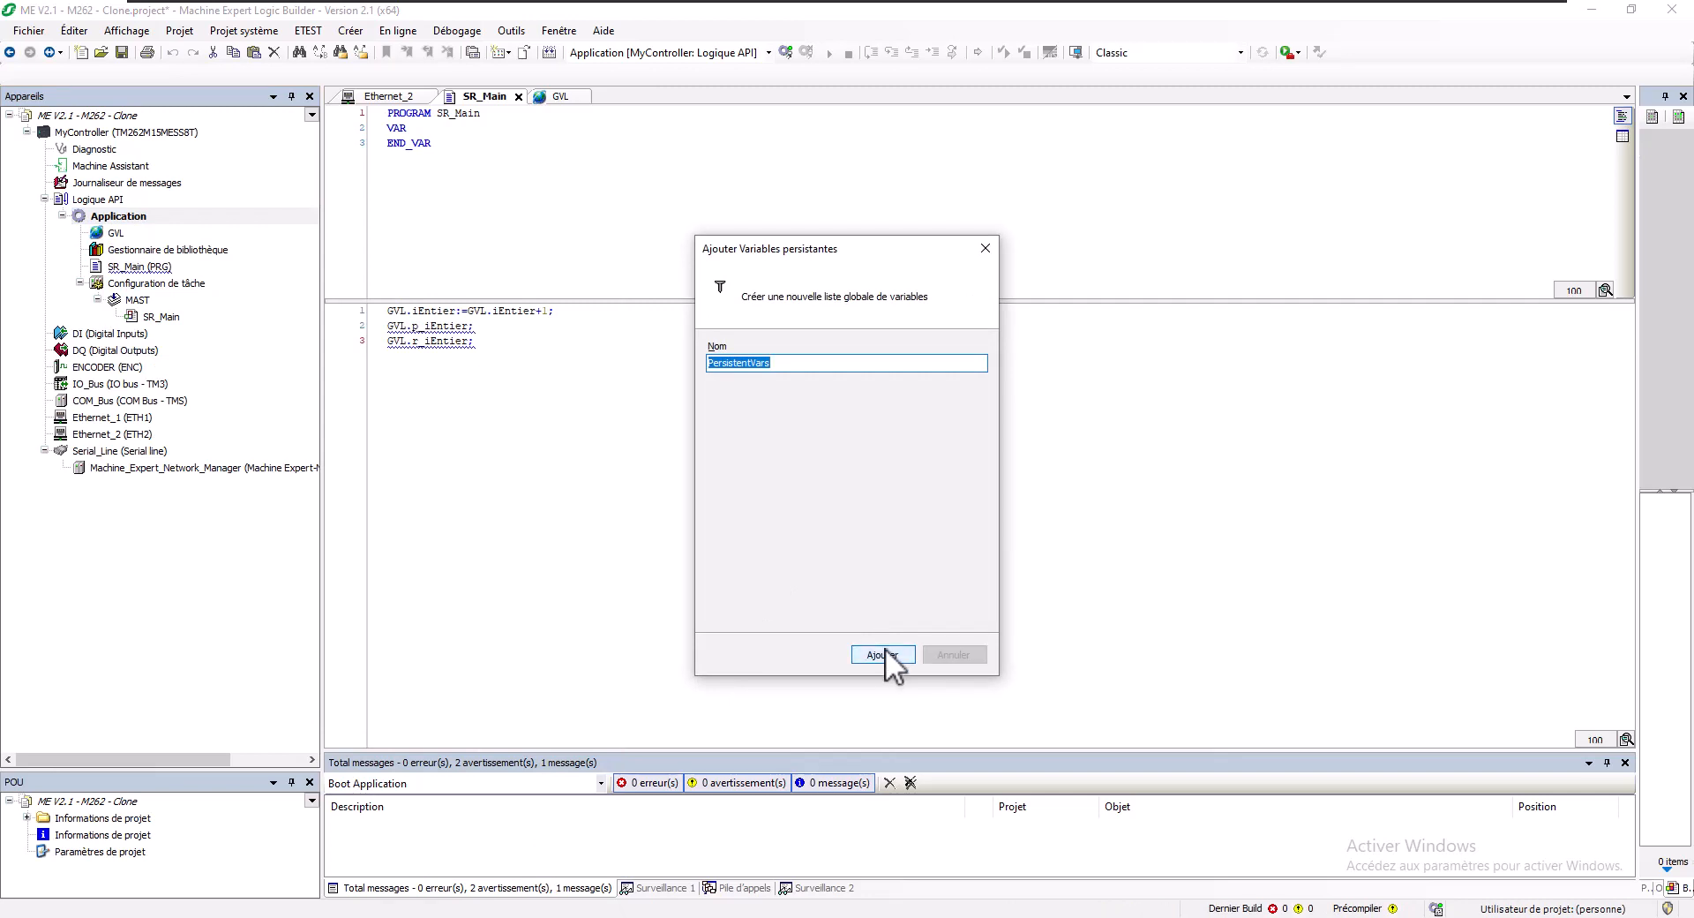
click(884, 653)
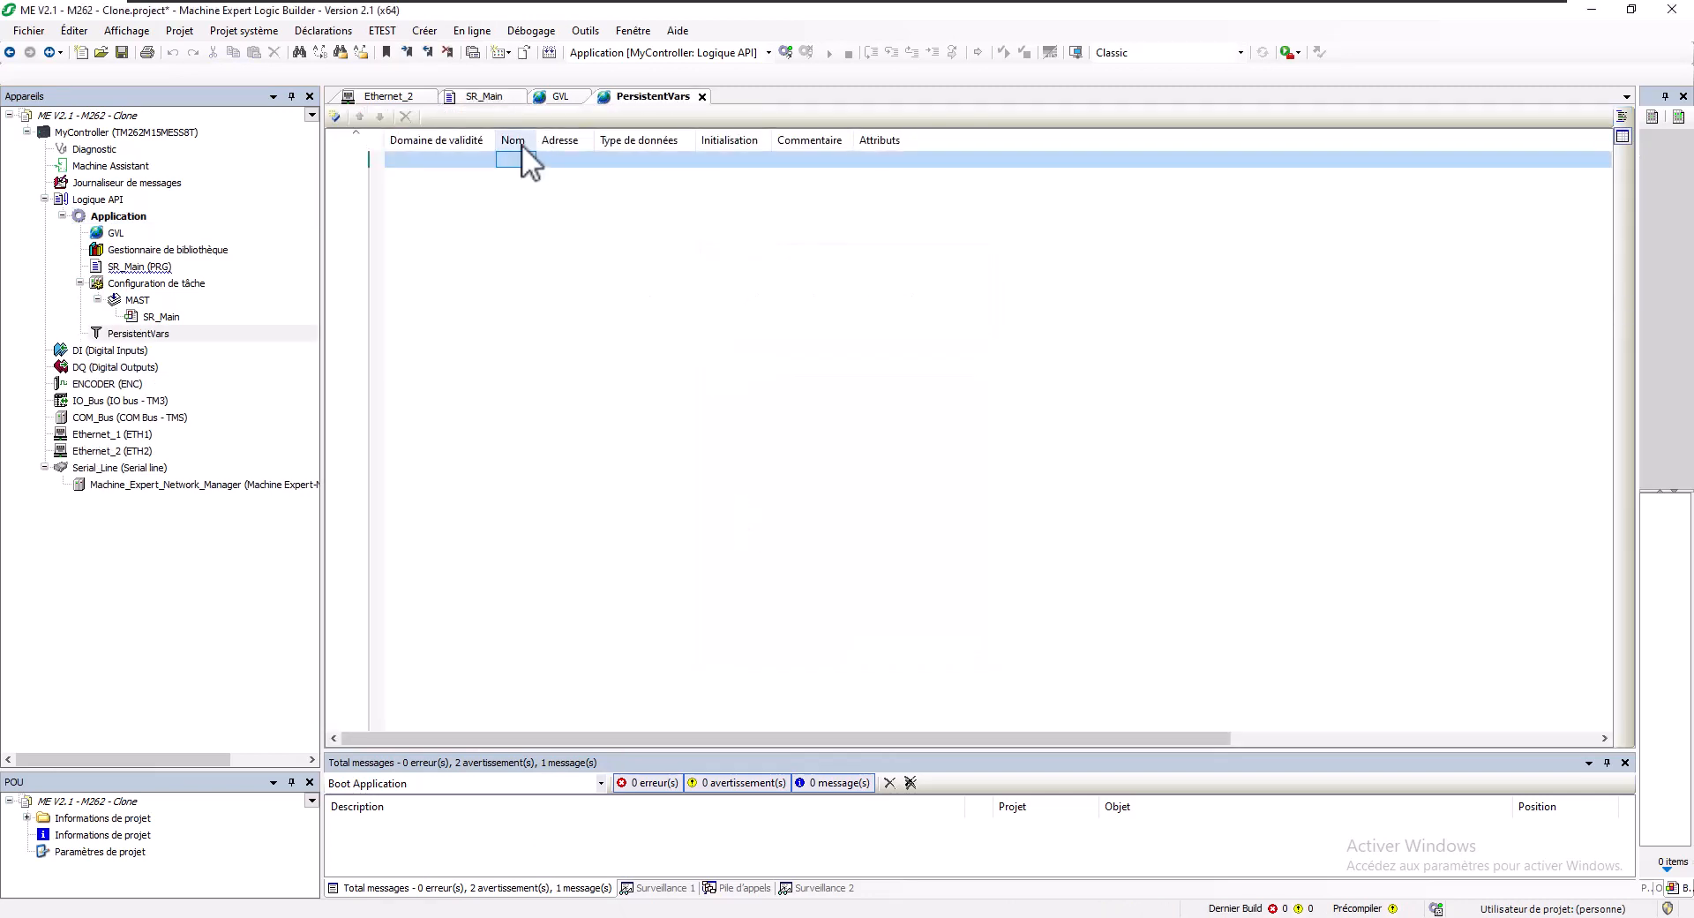
- Build the project and add all instance paths to PersistentVars, bringing in GVL.p_iEntier
key(F11)
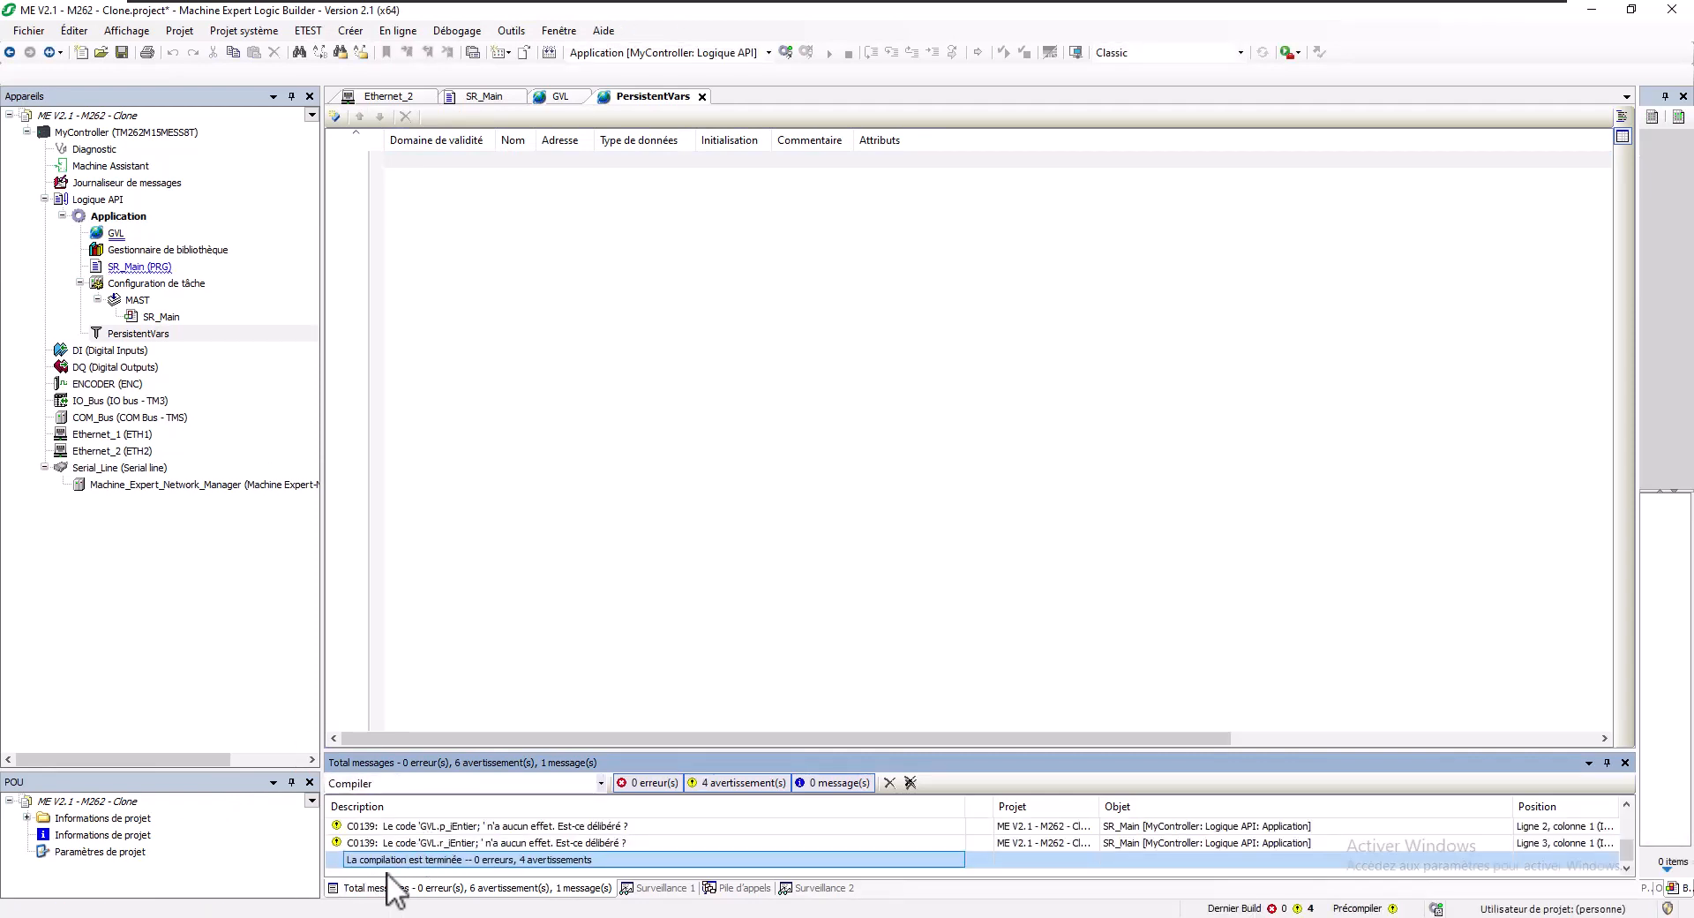
right_click(561, 259)
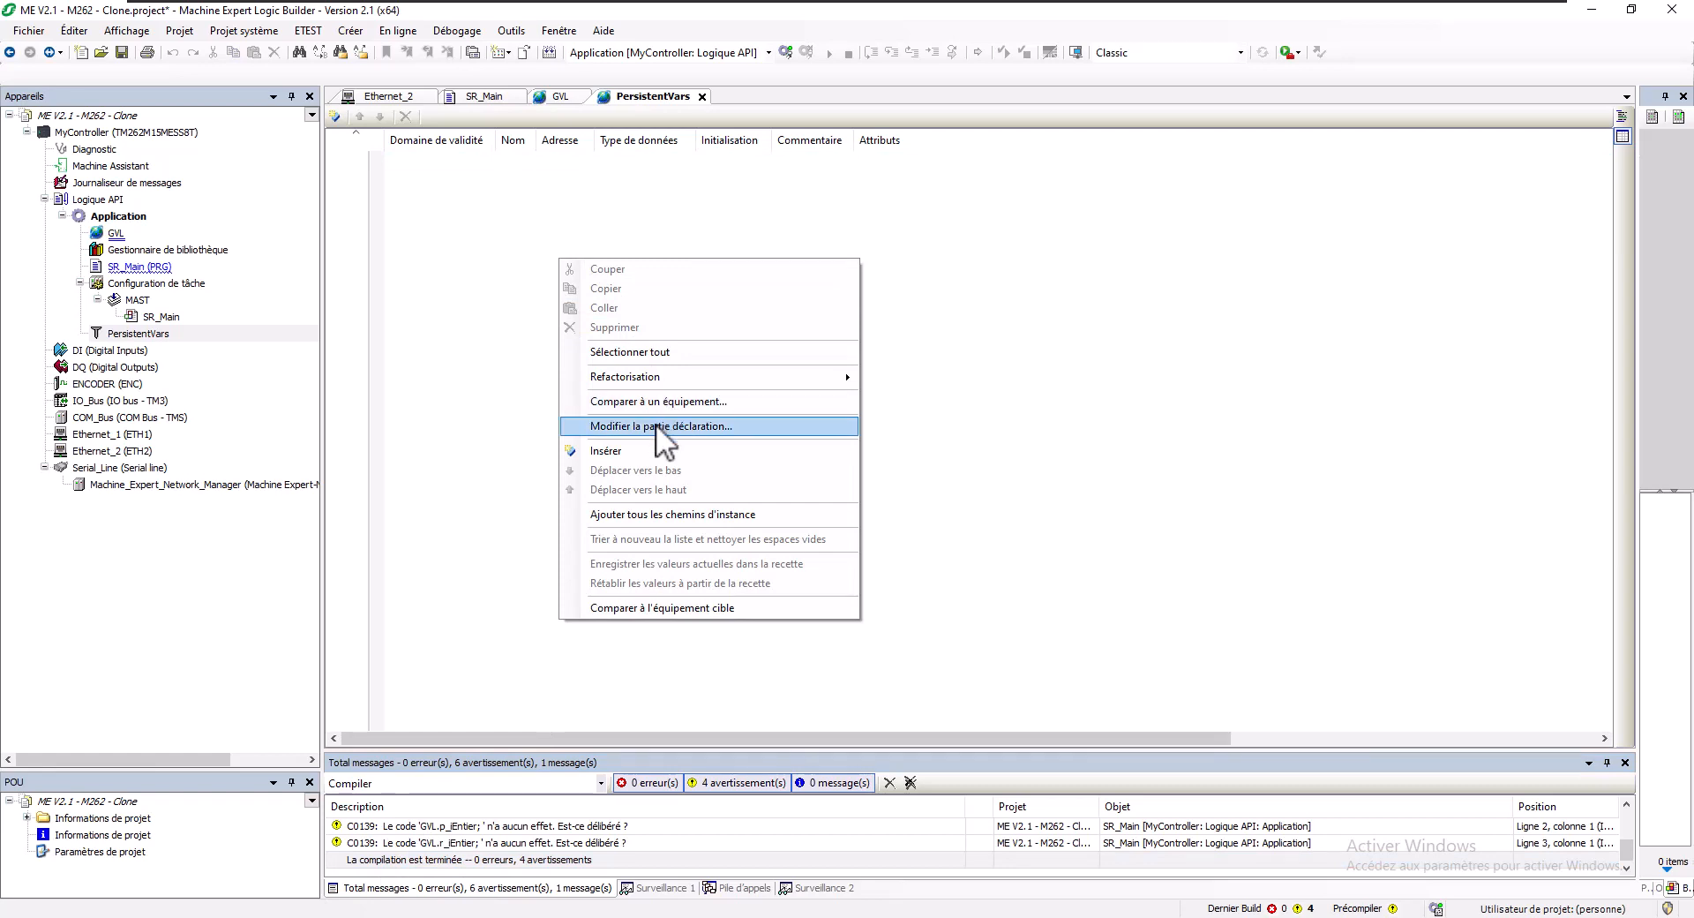
click(649, 513)
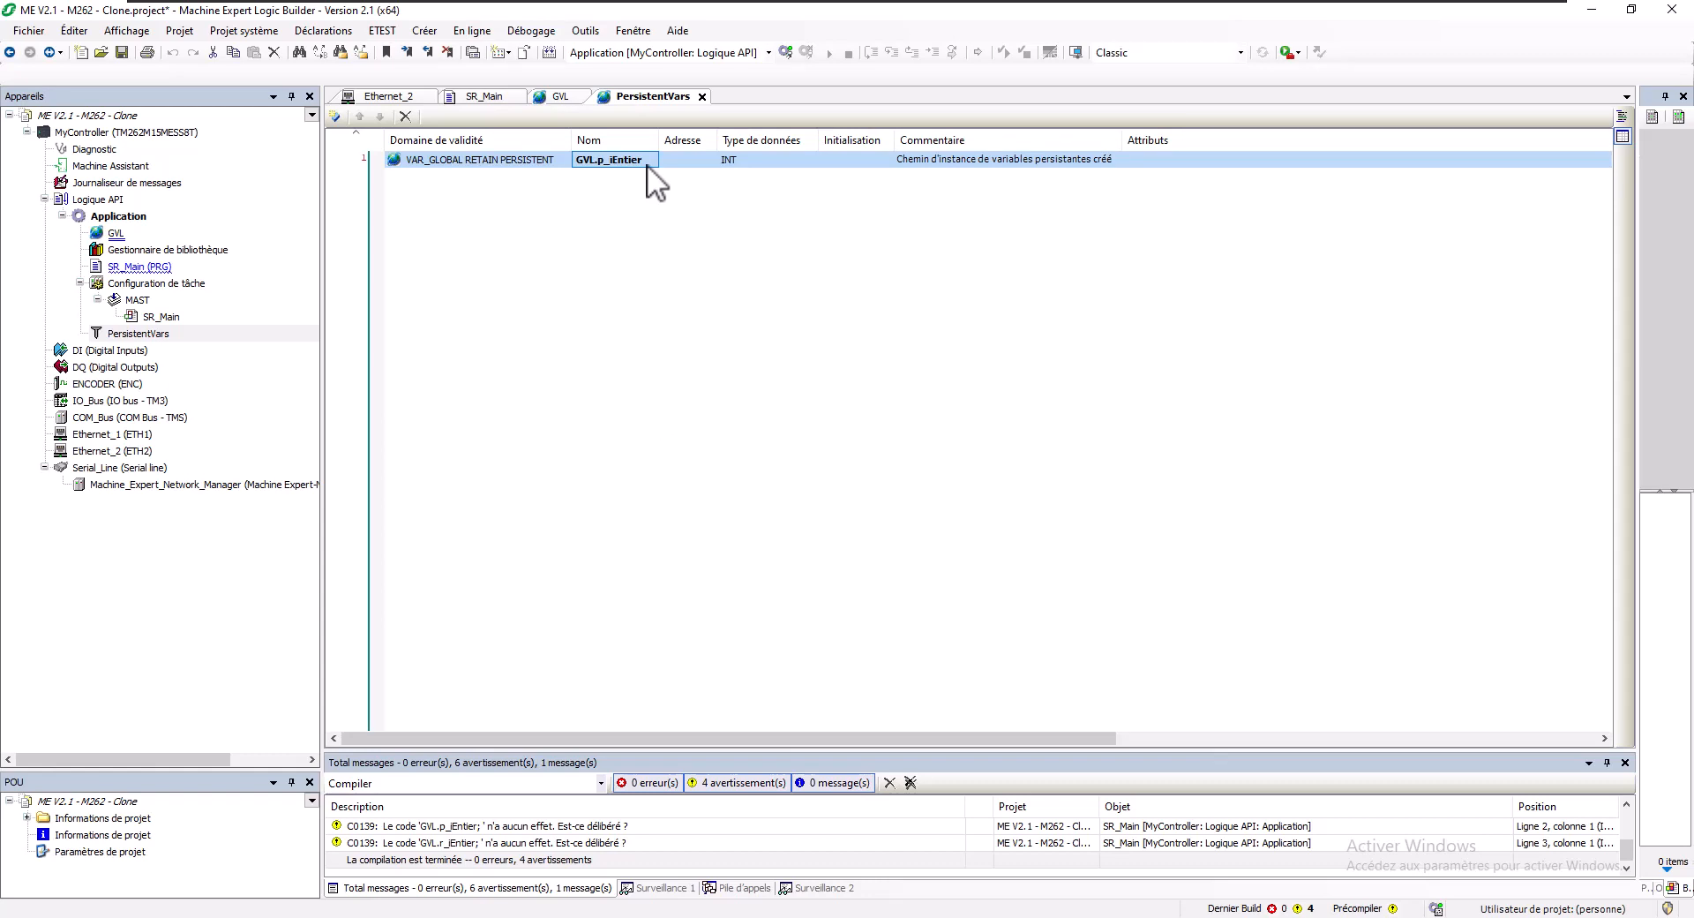
click(107, 132)
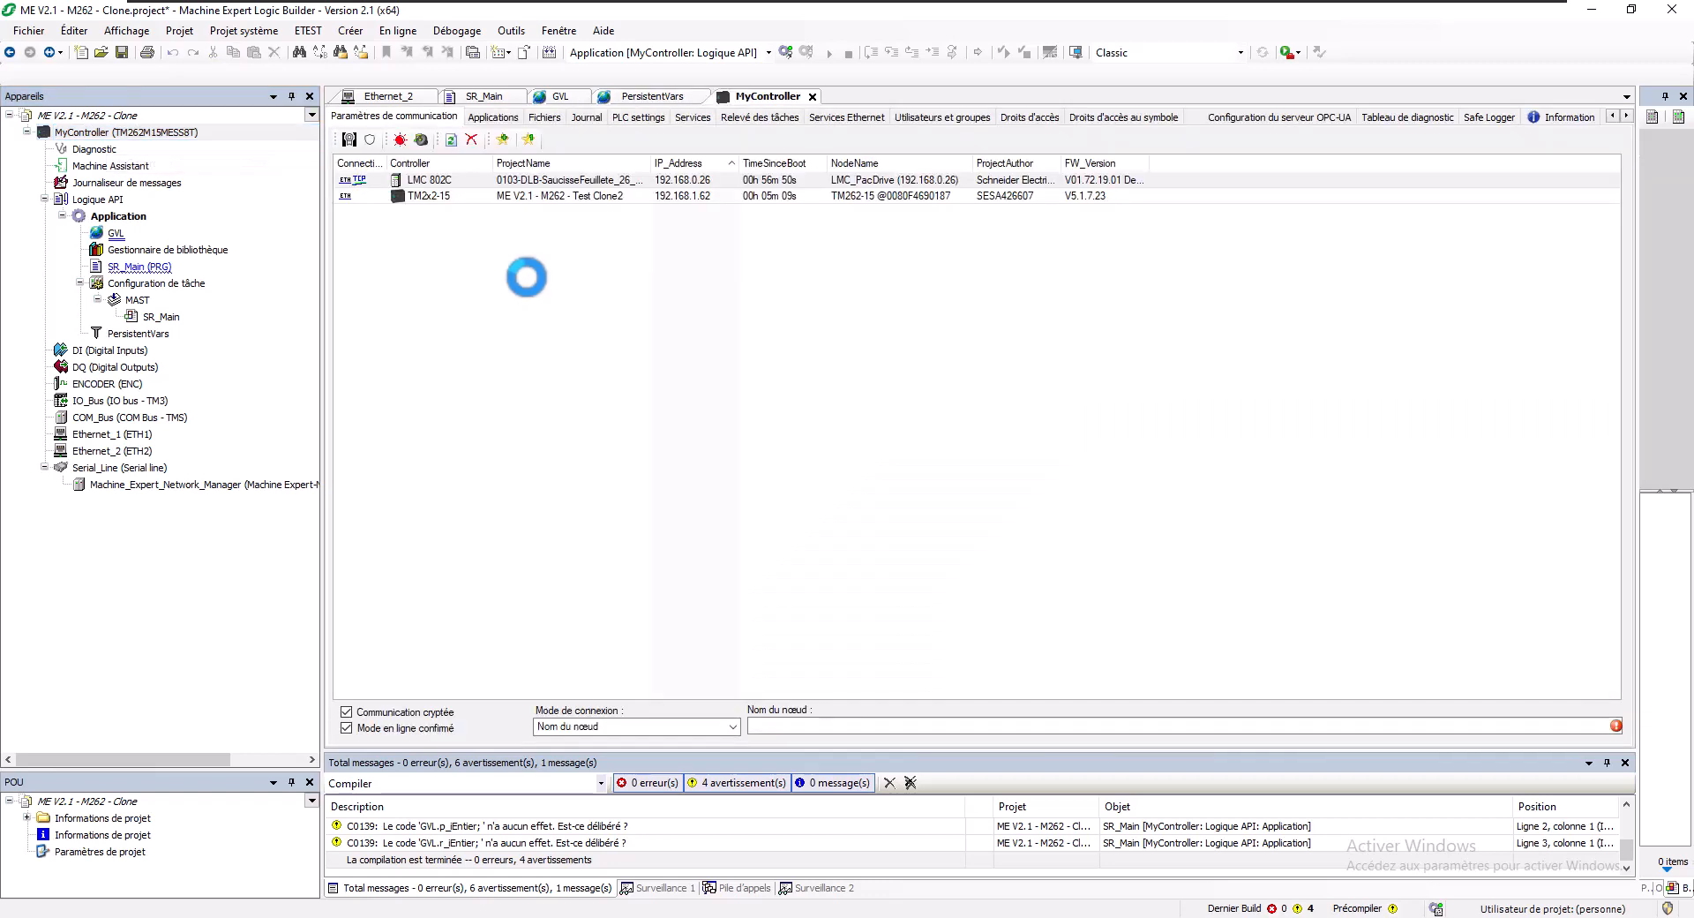
- Refresh the controller list and select TM2x2-15 at 192.168.1.62 via IP address (Fast TCP)
right_click(569, 191)
click(606, 249)
click(449, 140)
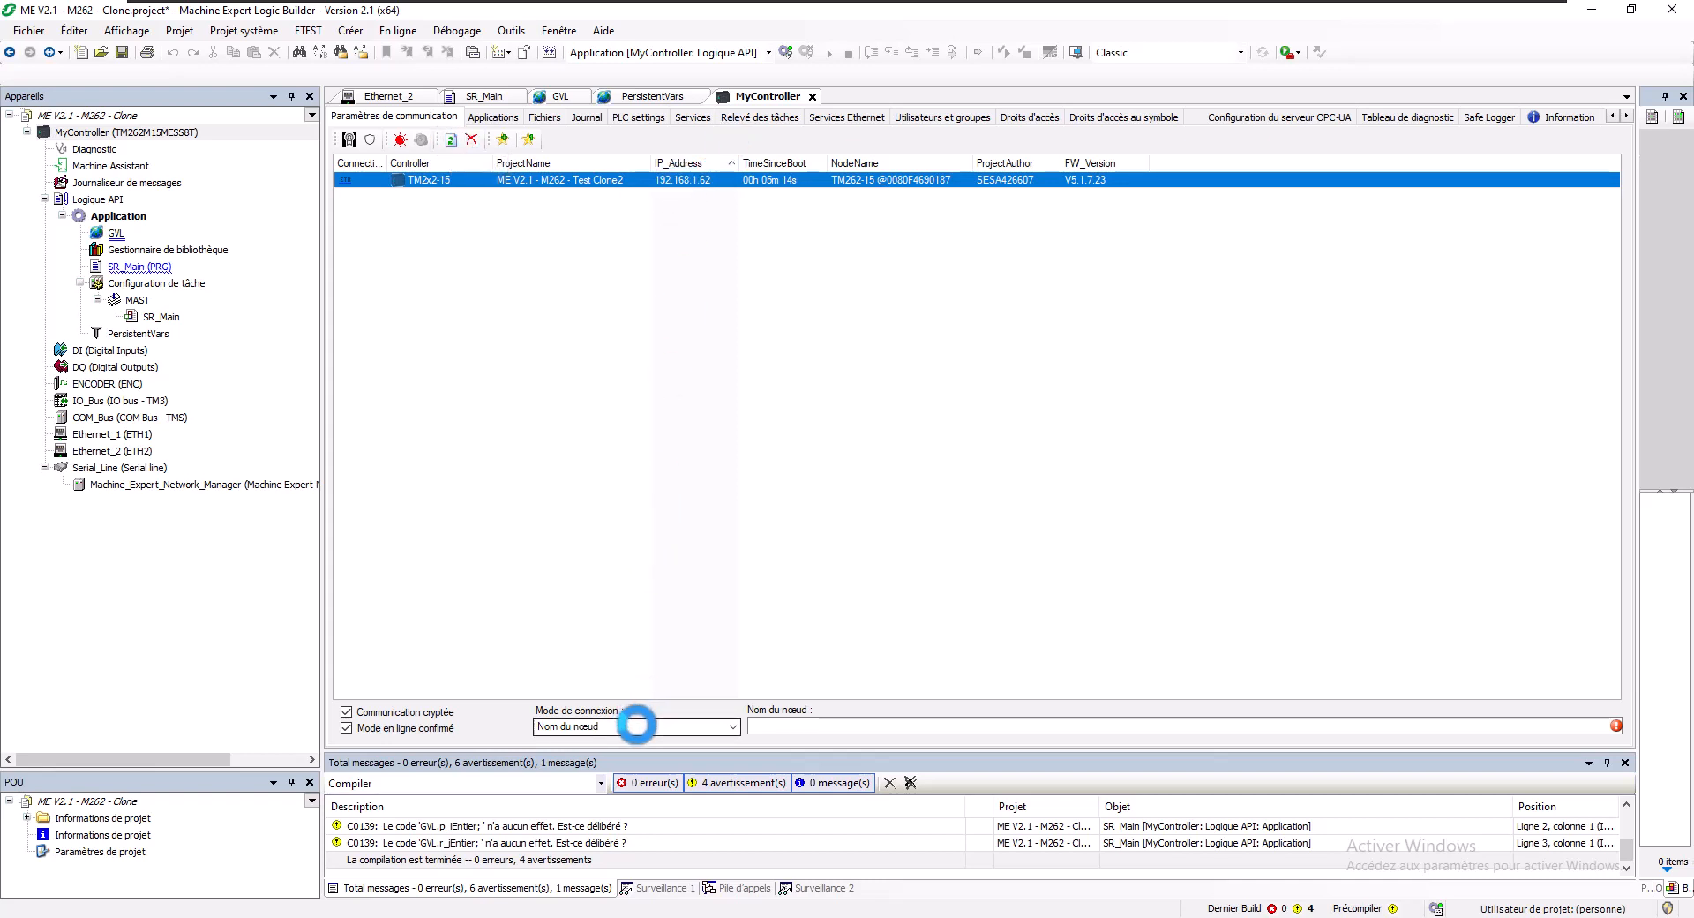
click(636, 724)
click(636, 756)
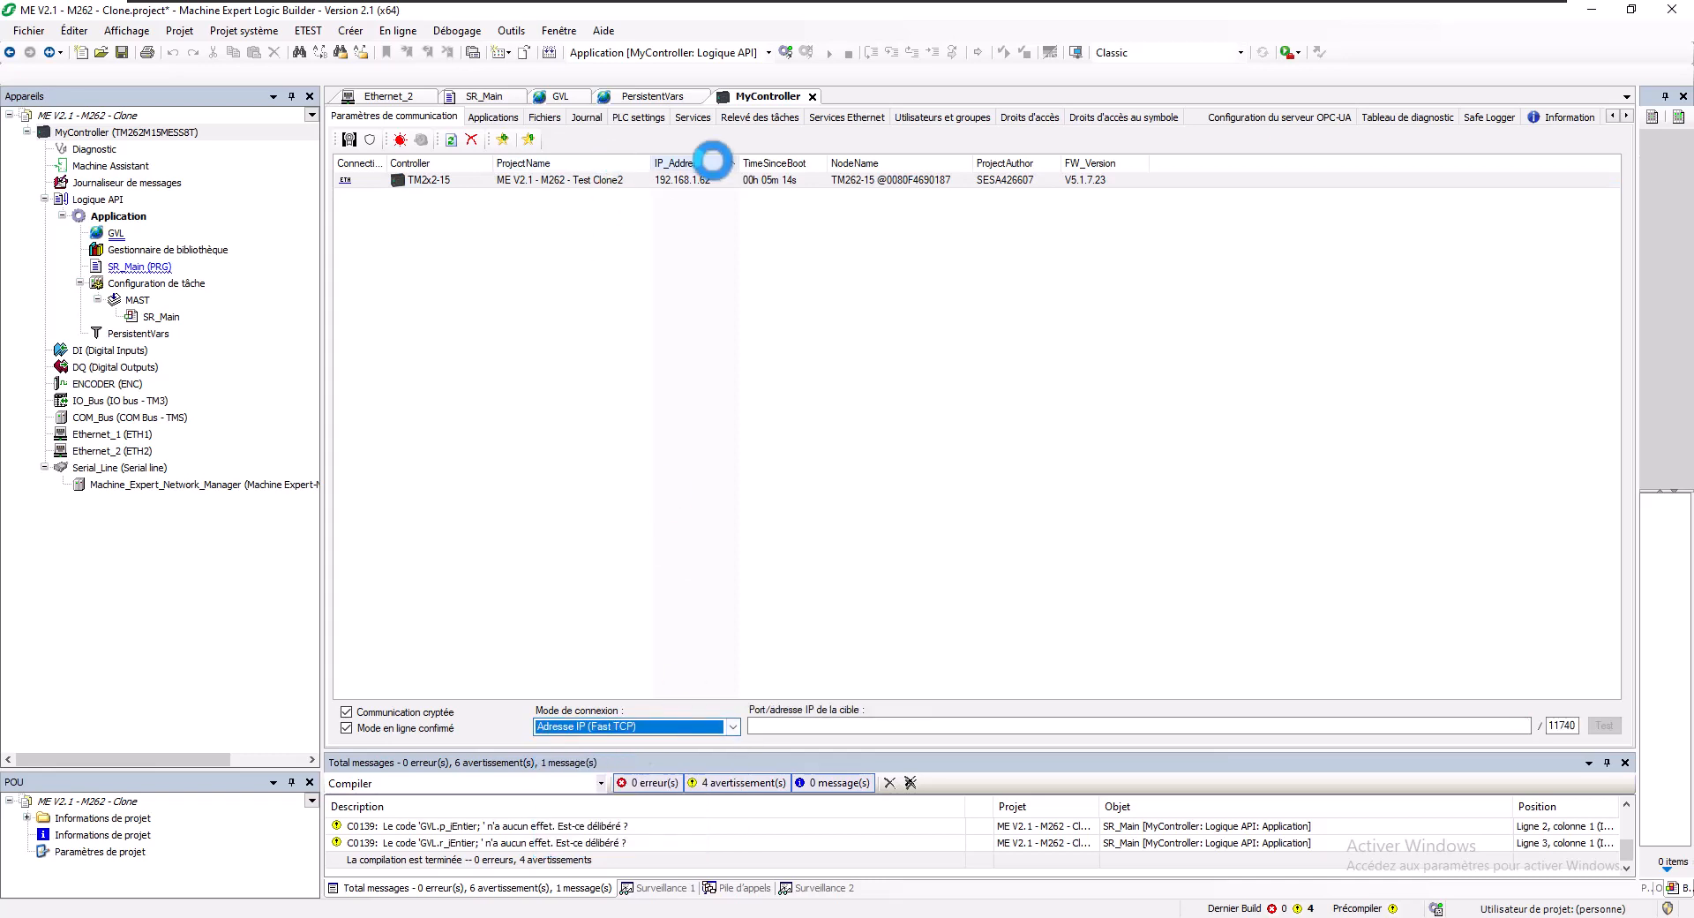
click(696, 180)
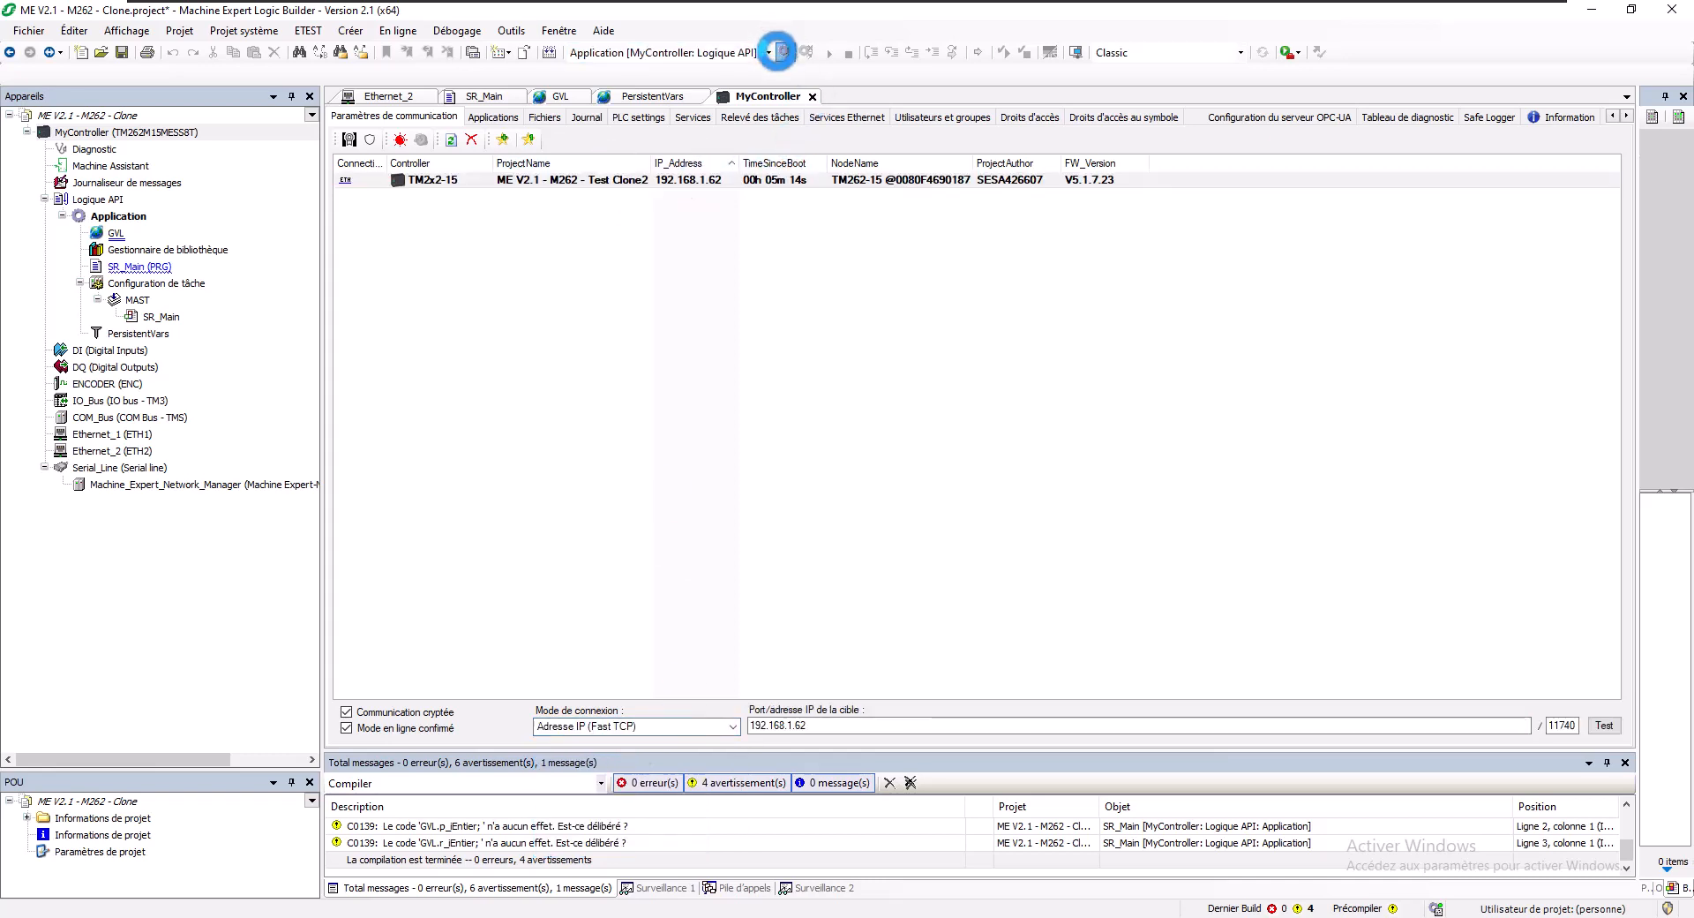
click(780, 52)
- Log in with the device user name and password, and download the new application over the running one
key(alt+f)
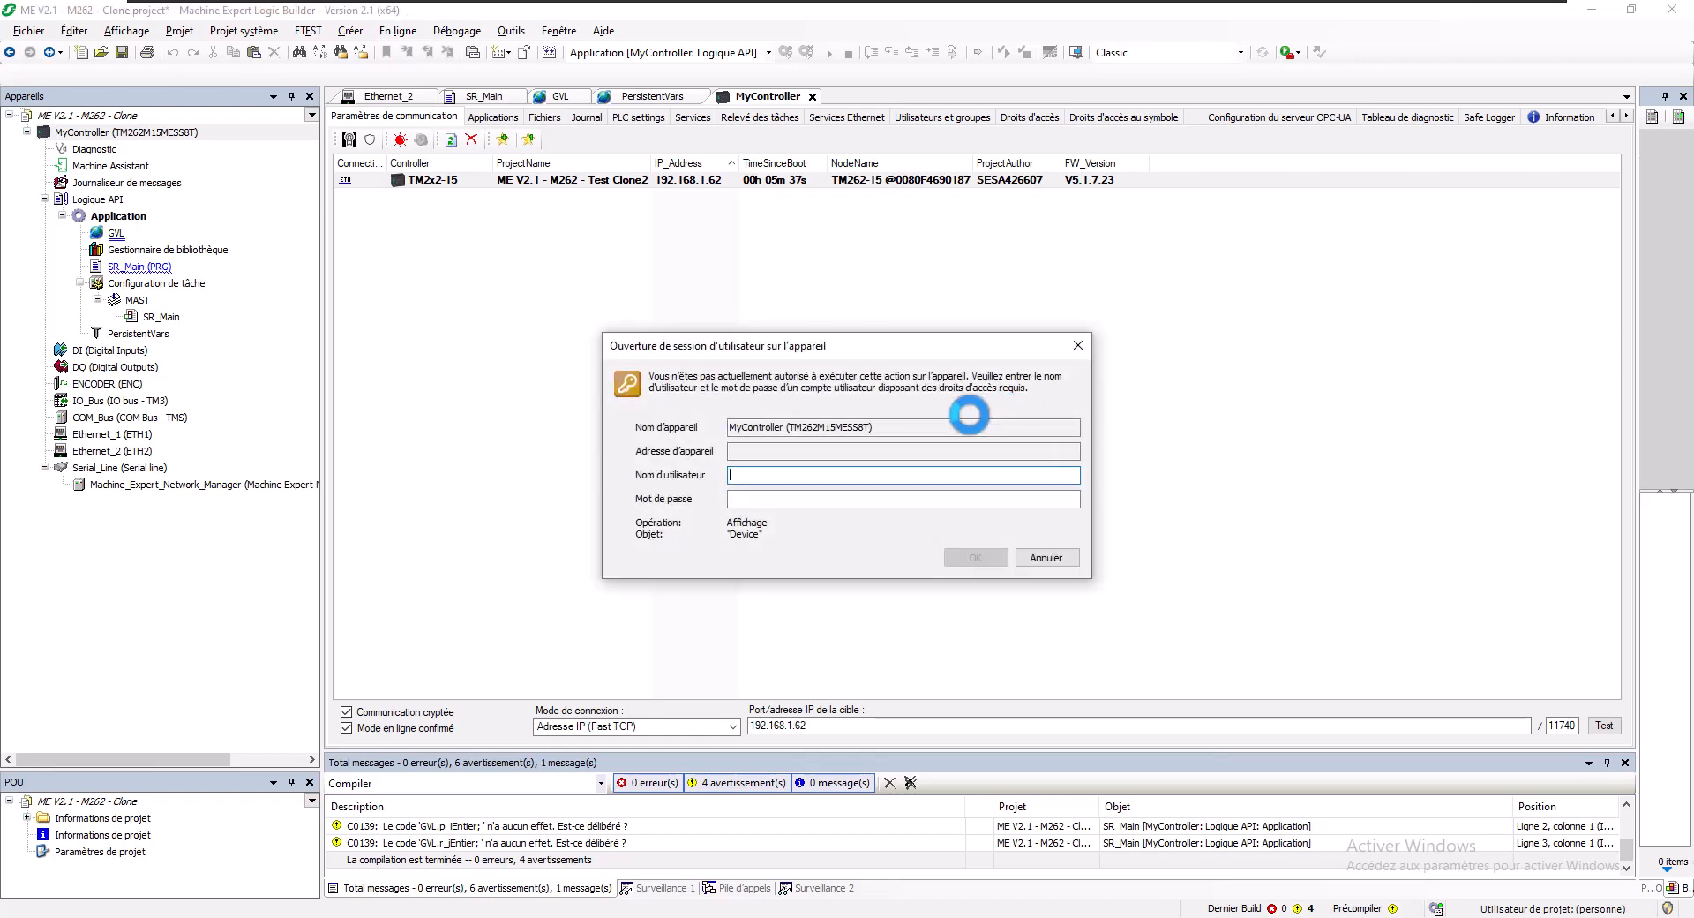
text(Admin)
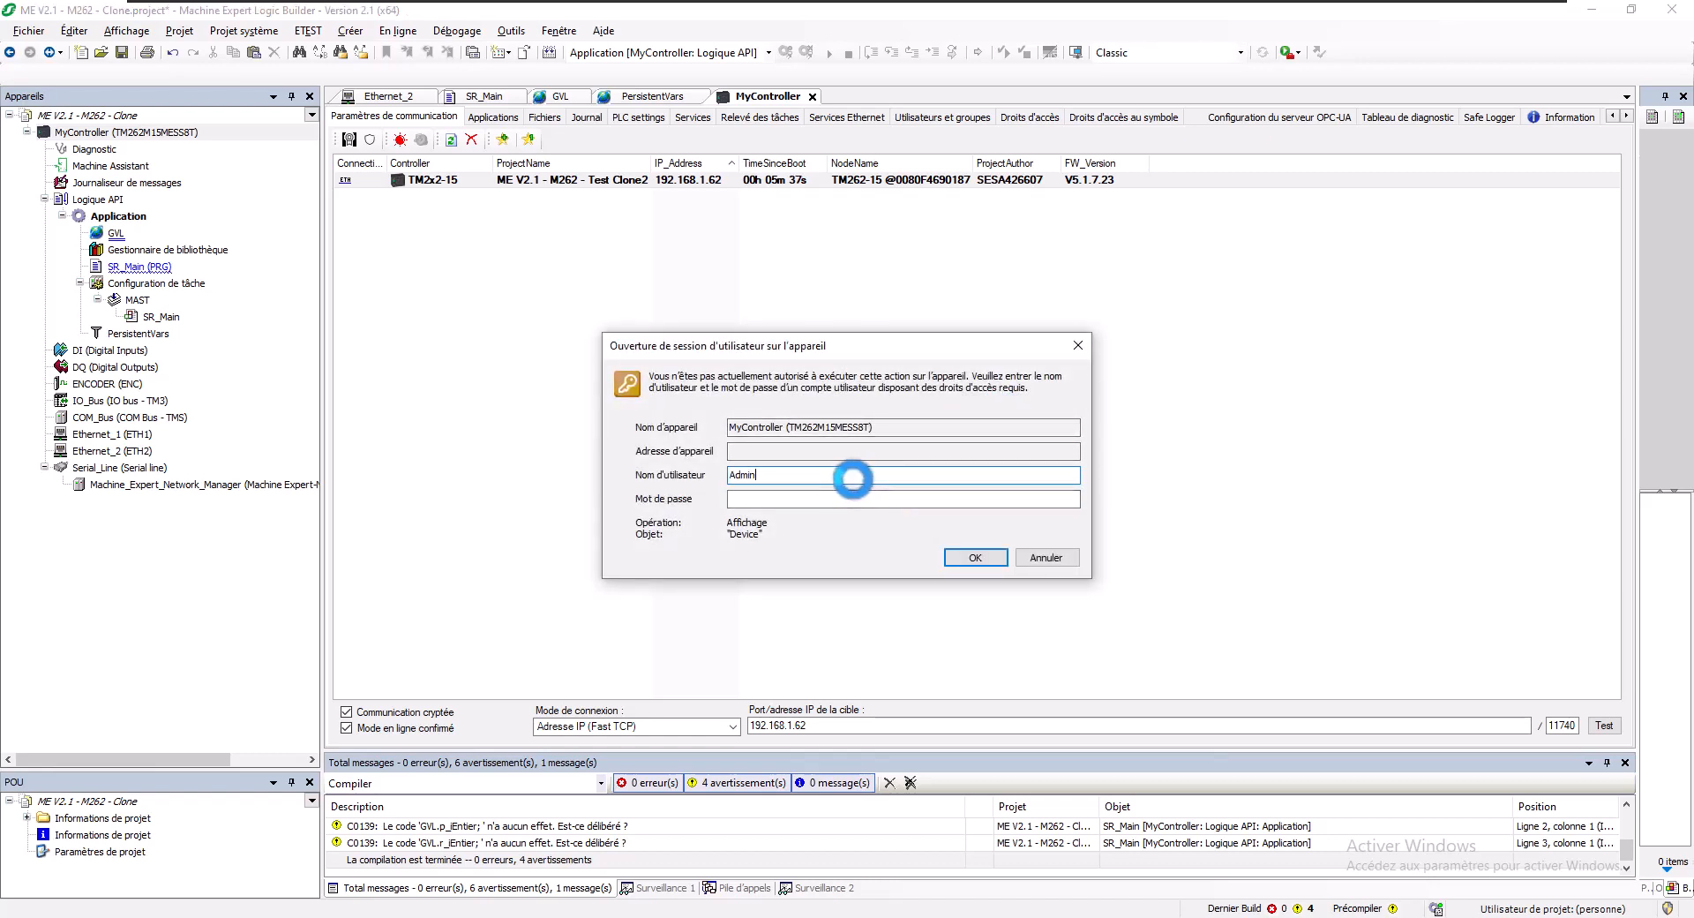
key(Tab)
text(A)
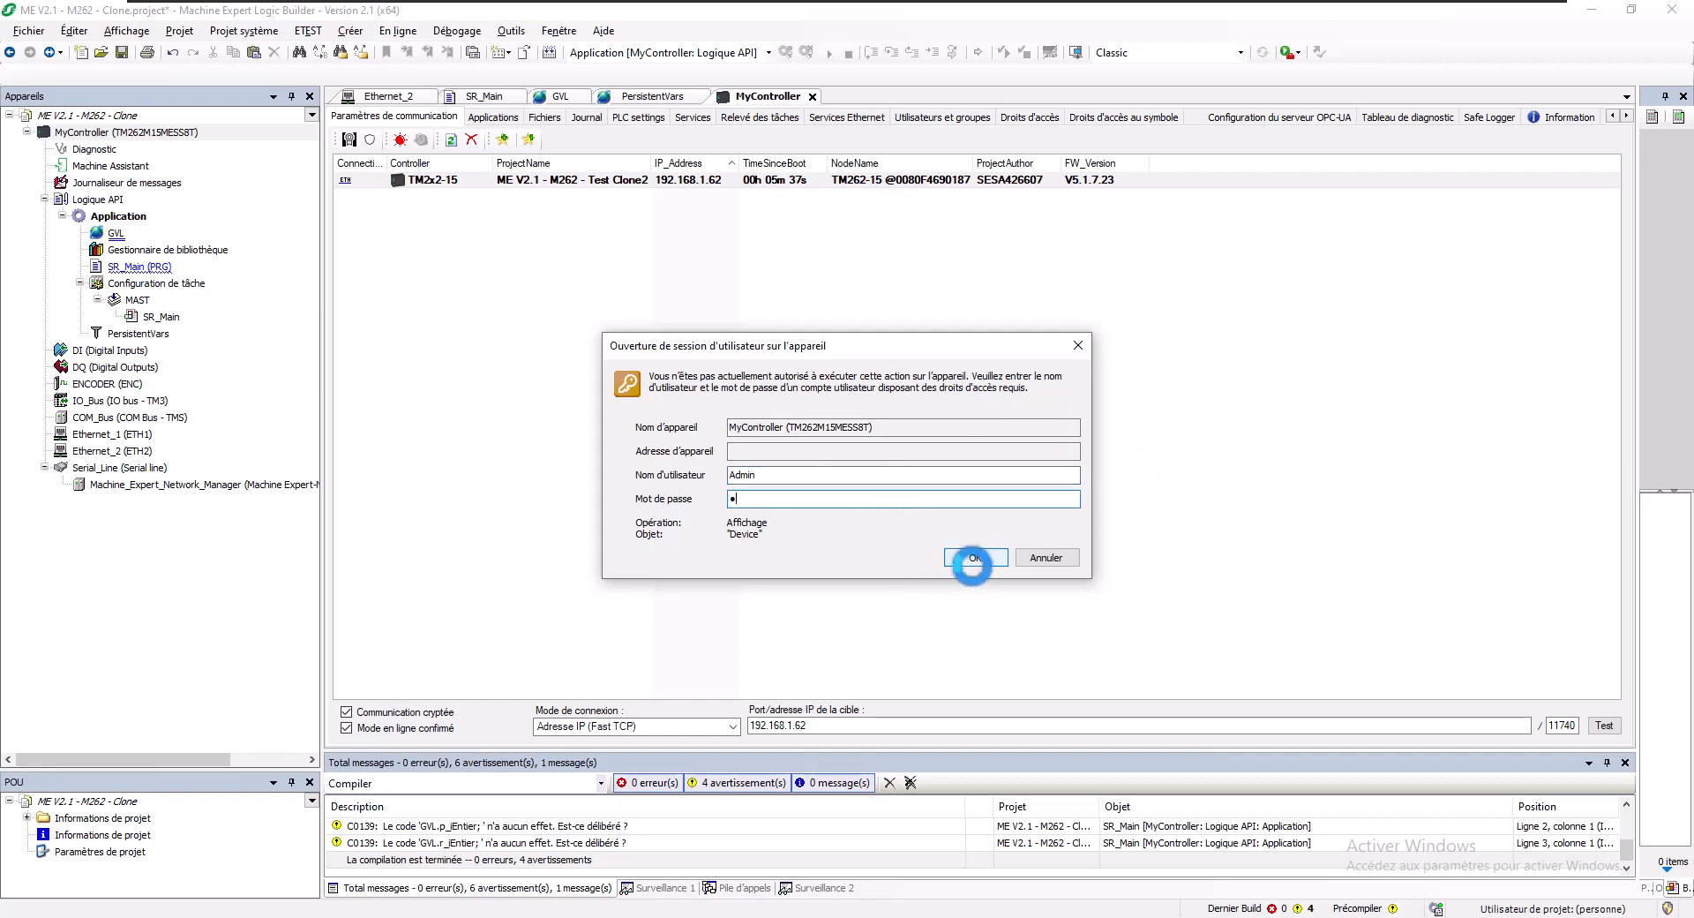
click(974, 557)
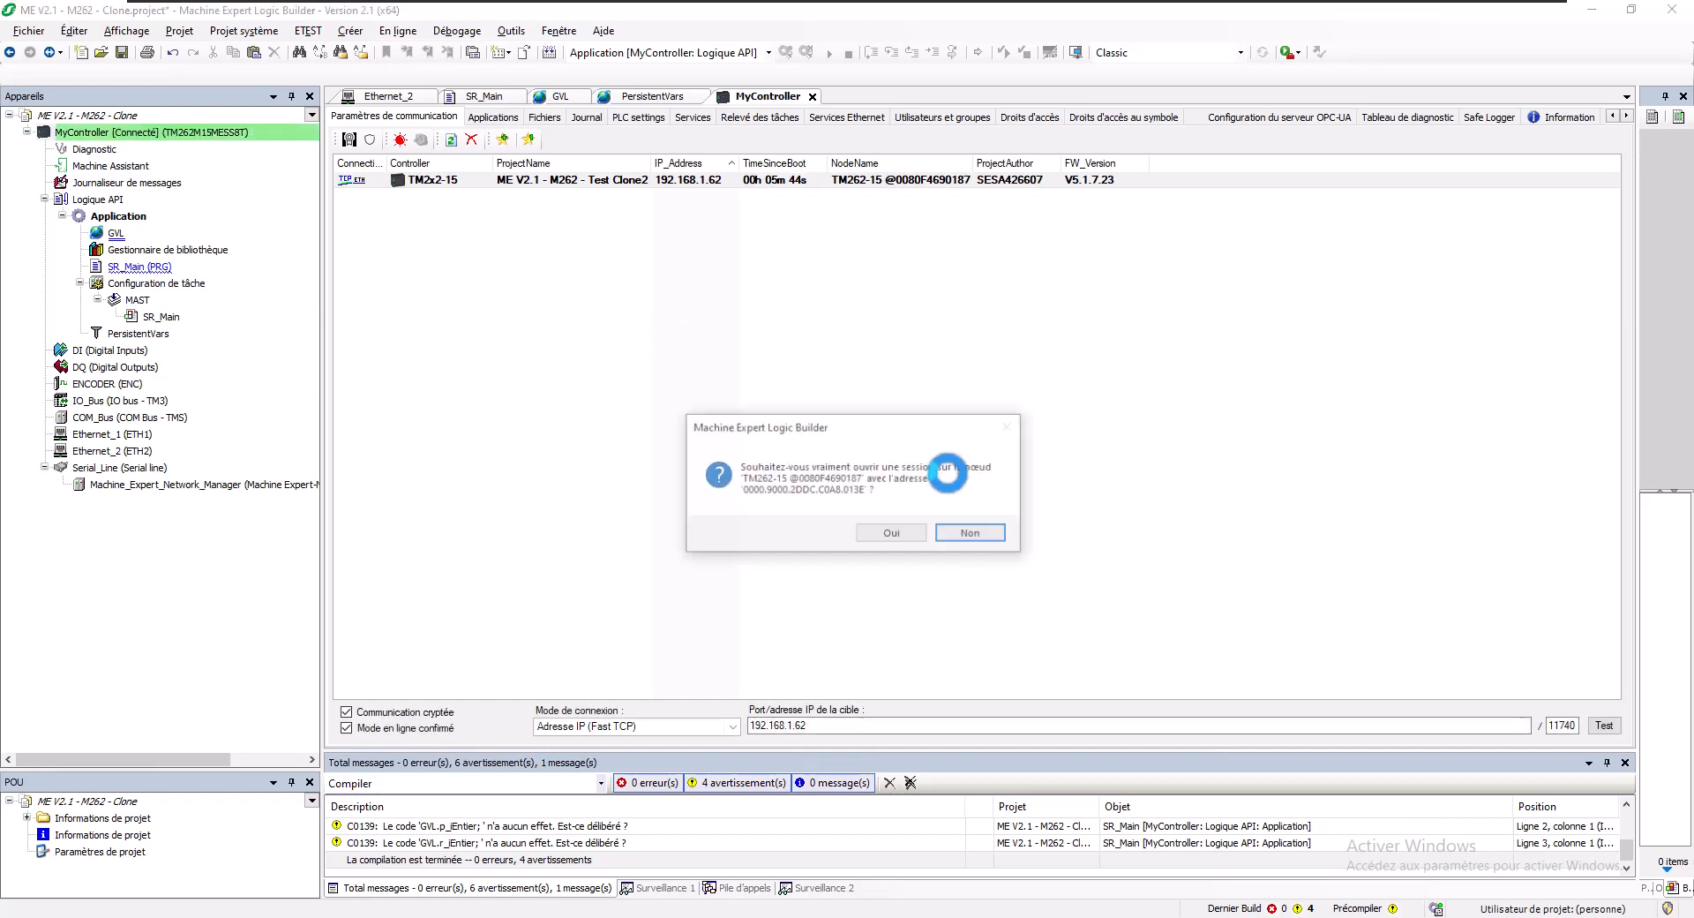
click(892, 532)
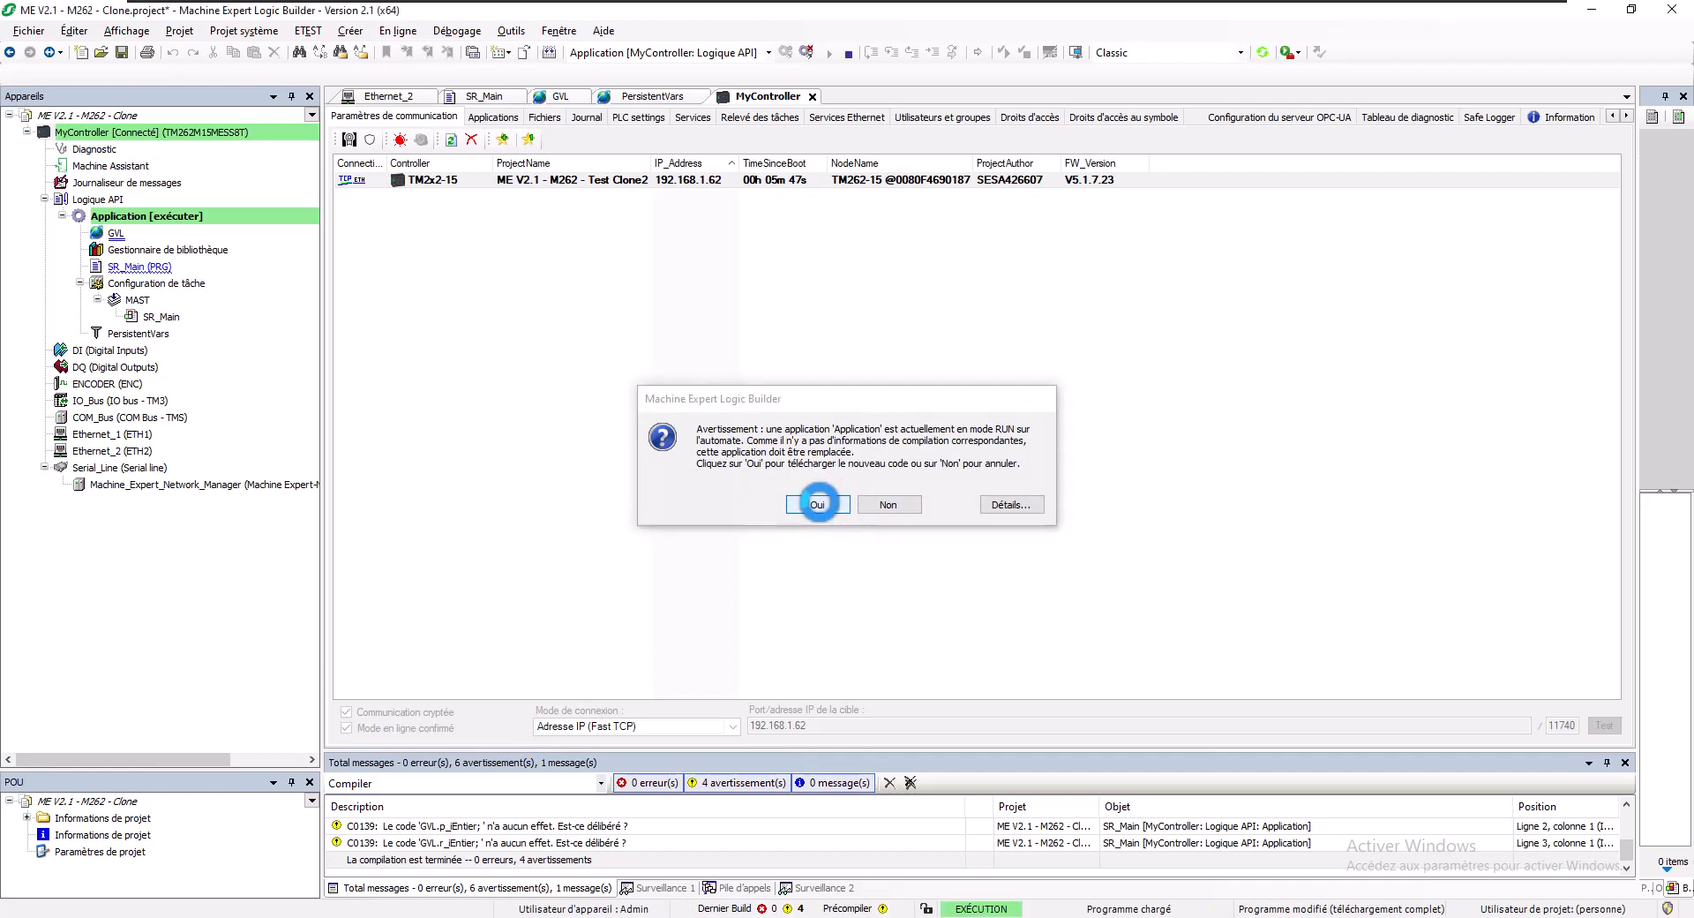
click(818, 503)
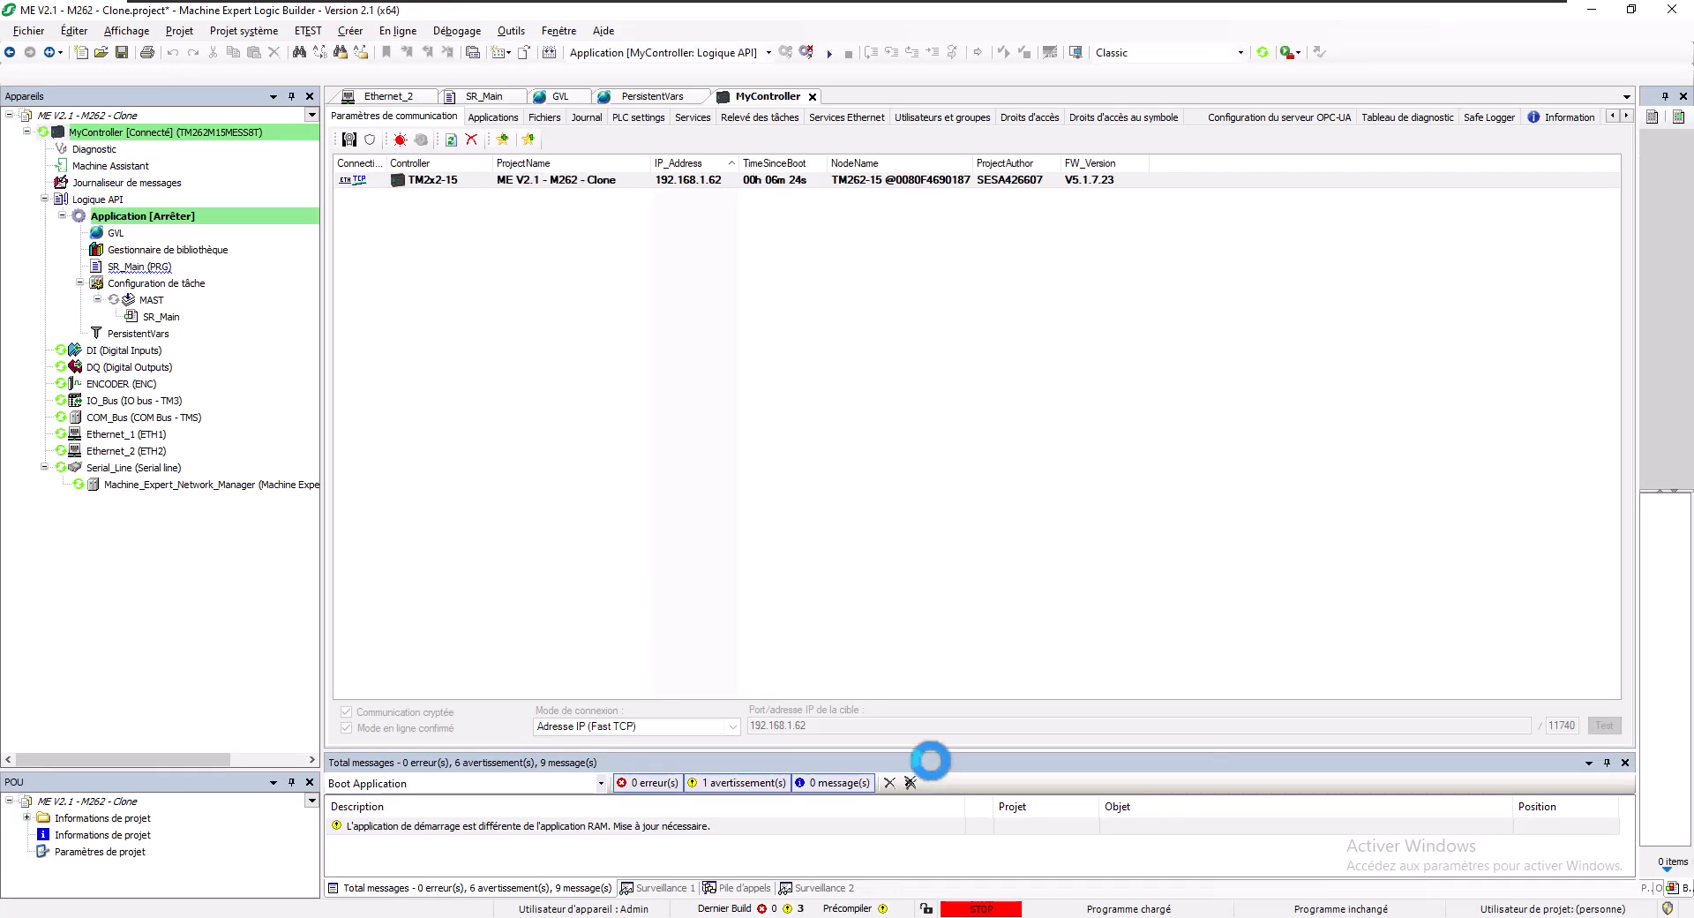
- Start the application on the controller and open SR_Main to monitor live values
click(828, 54)
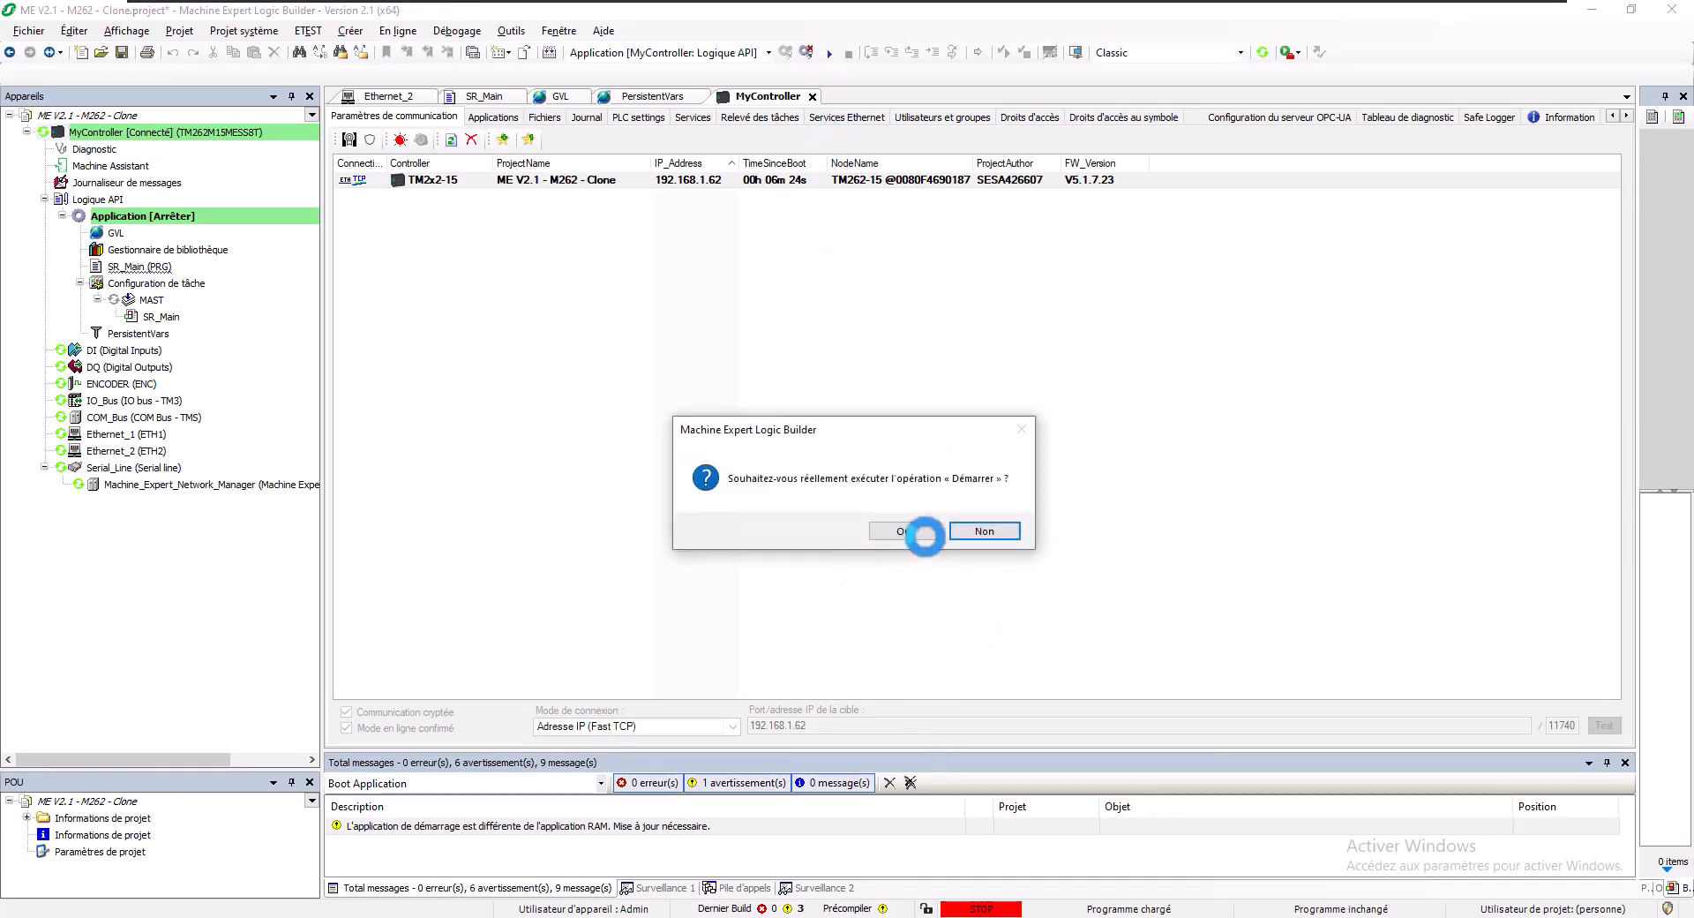
click(922, 532)
double_click(133, 267)
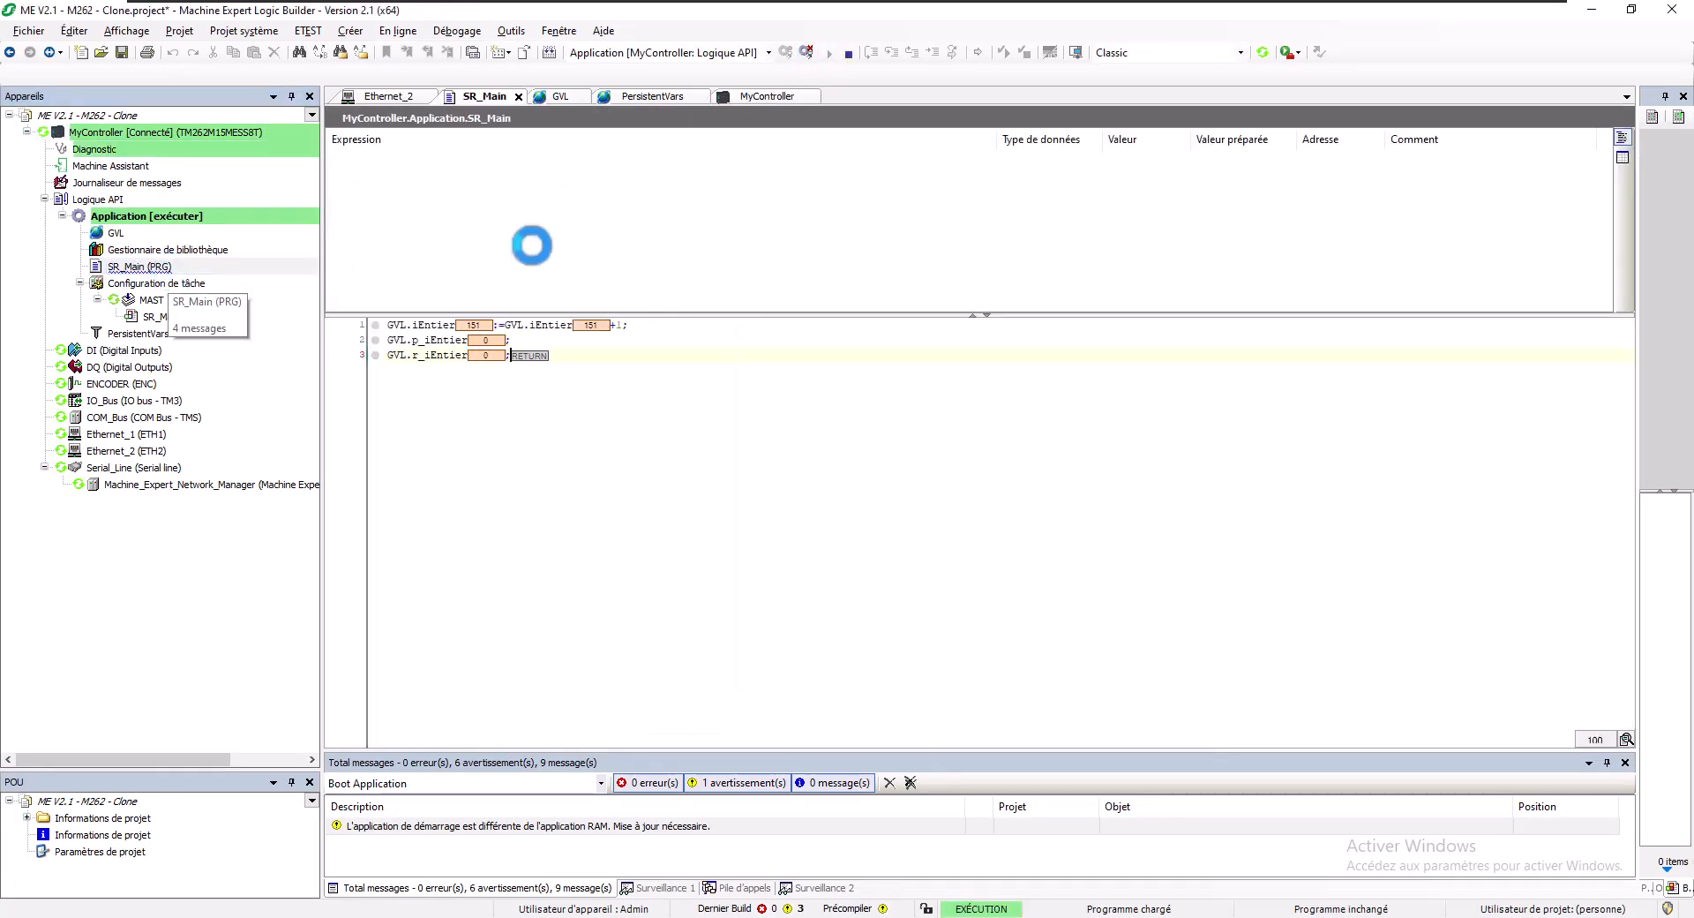
- Write 1111 to GVL.p_iEntier and 9999 to GVL.r_iEntier, then log out and launch Edge
double_click(487, 340)
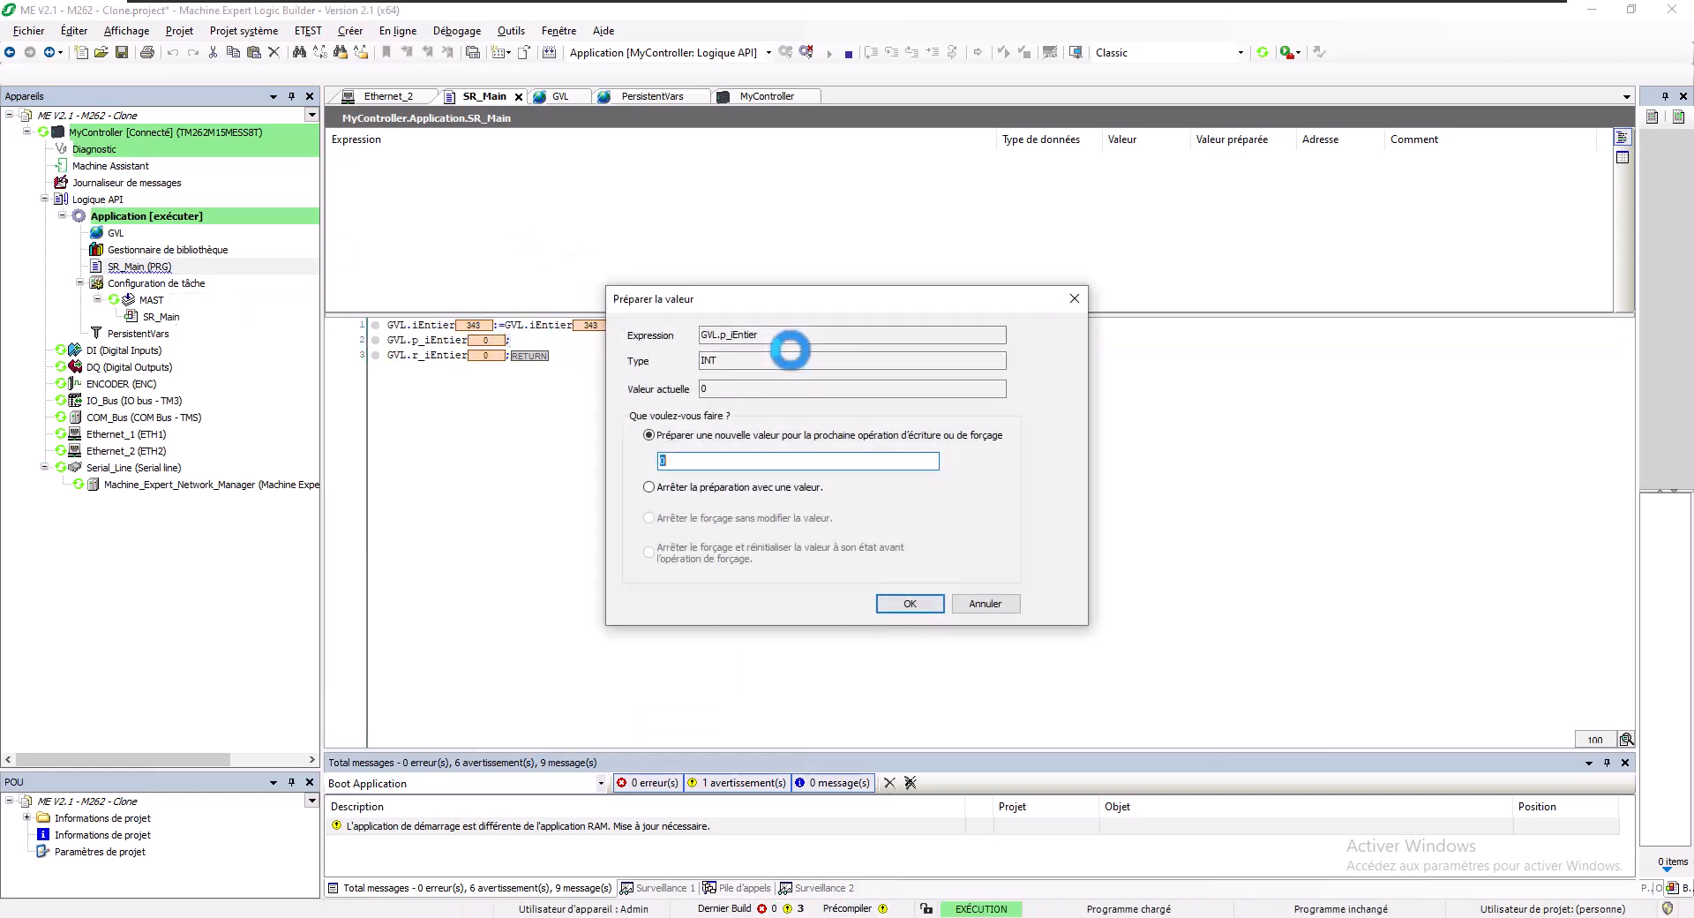
text(12)
key(Return)
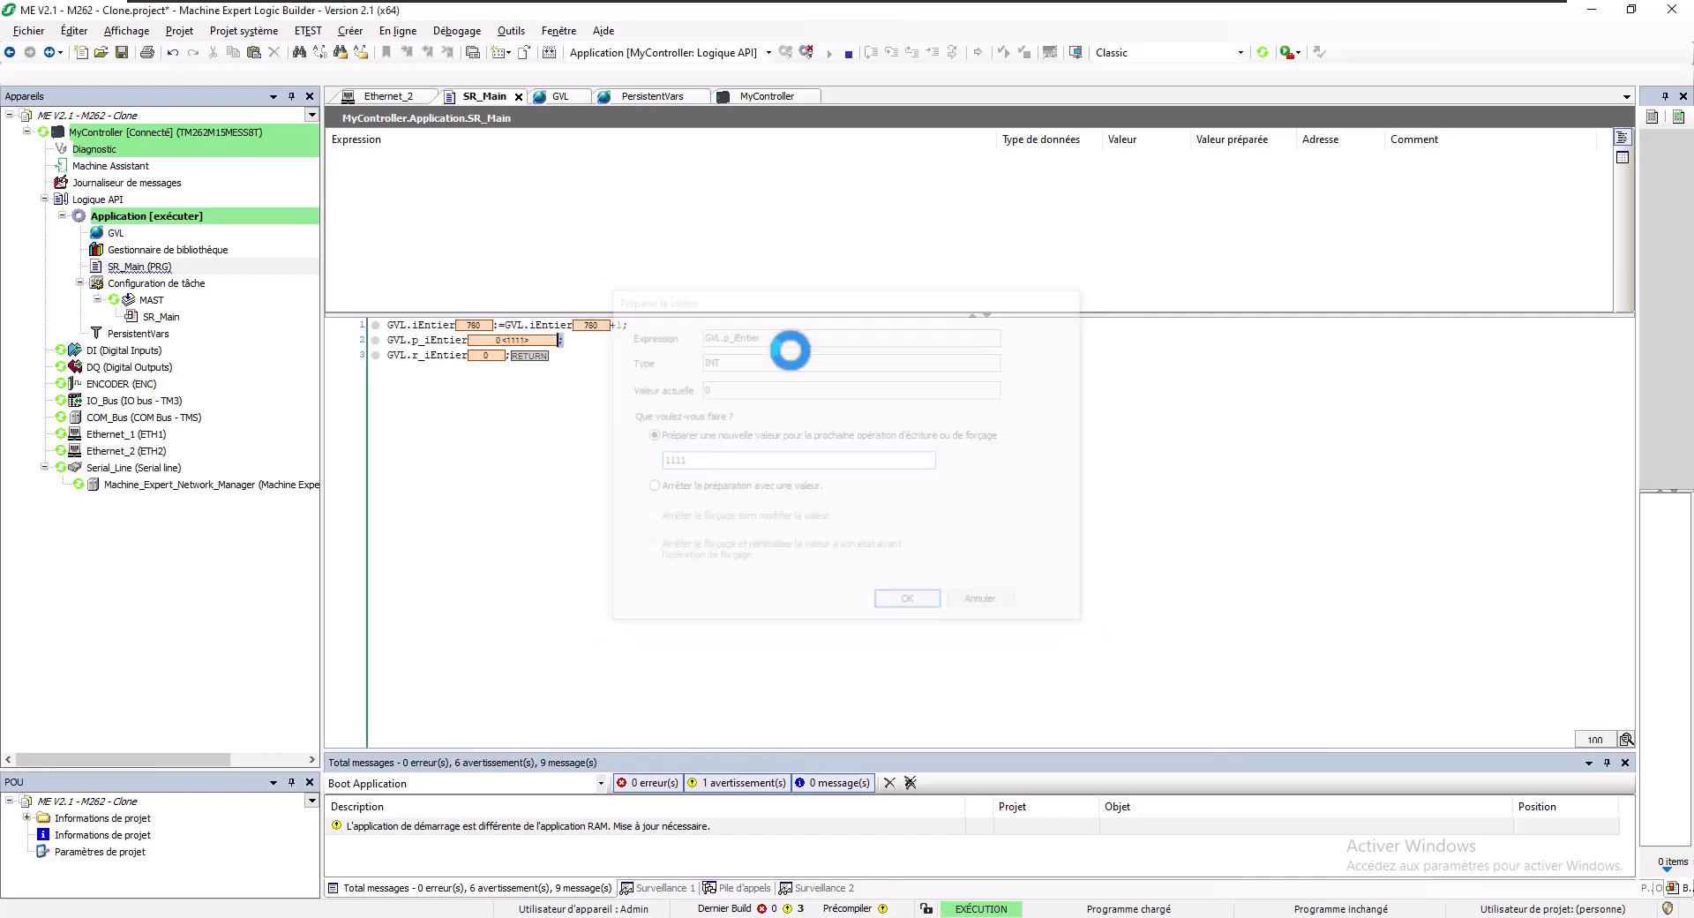
double_click(490, 355)
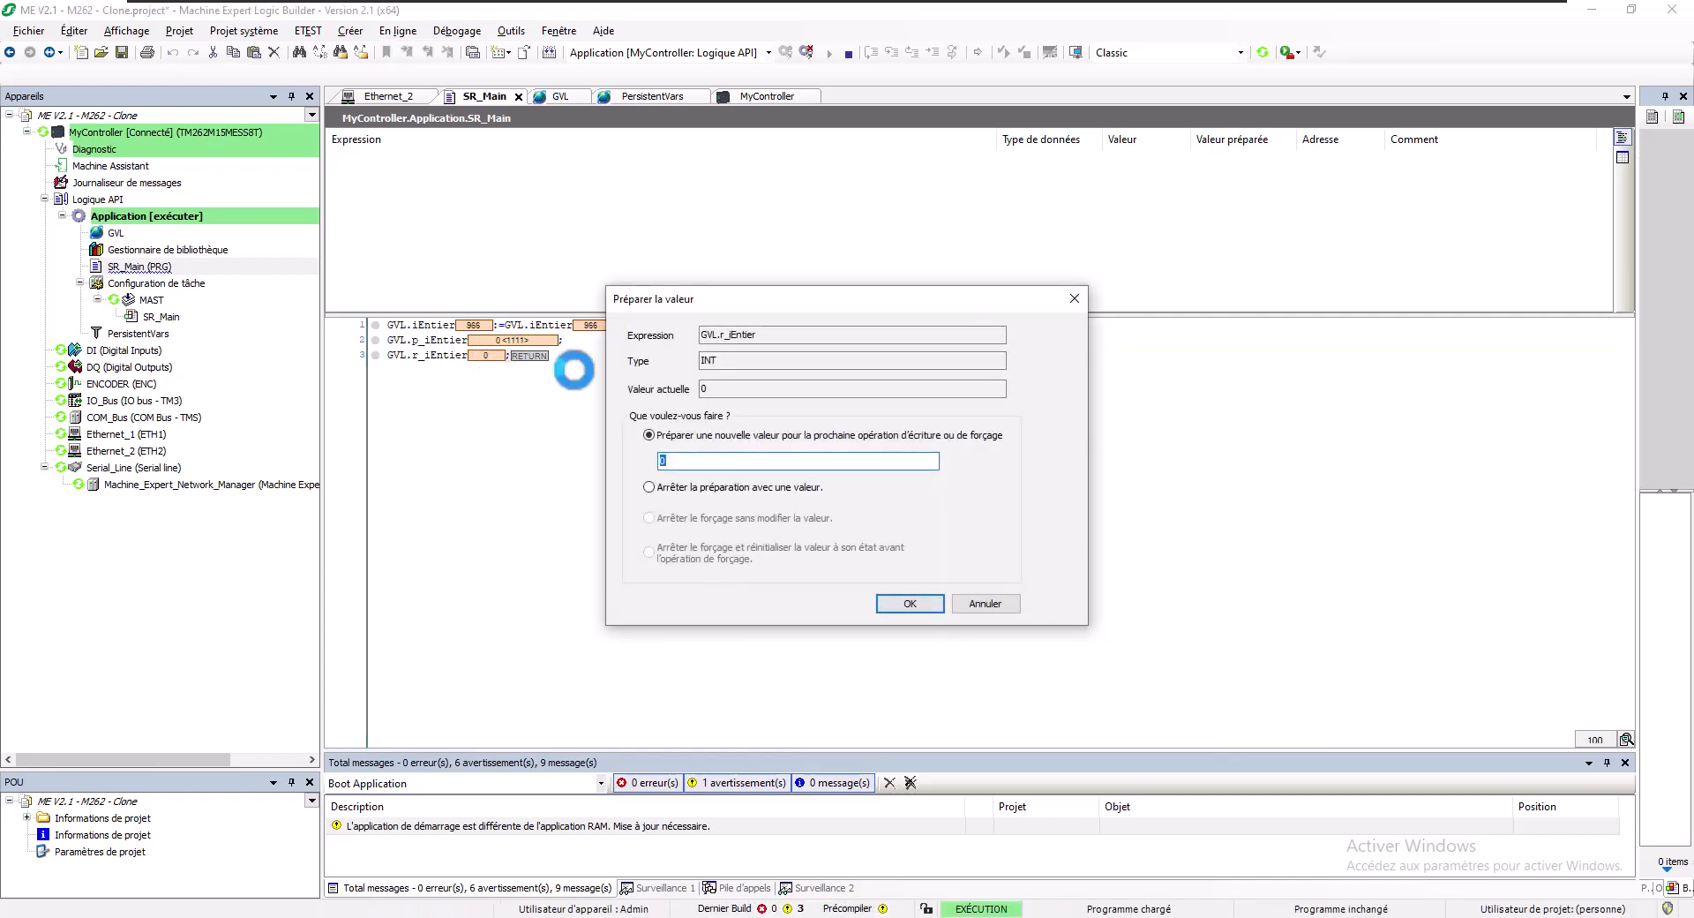
key(Return)
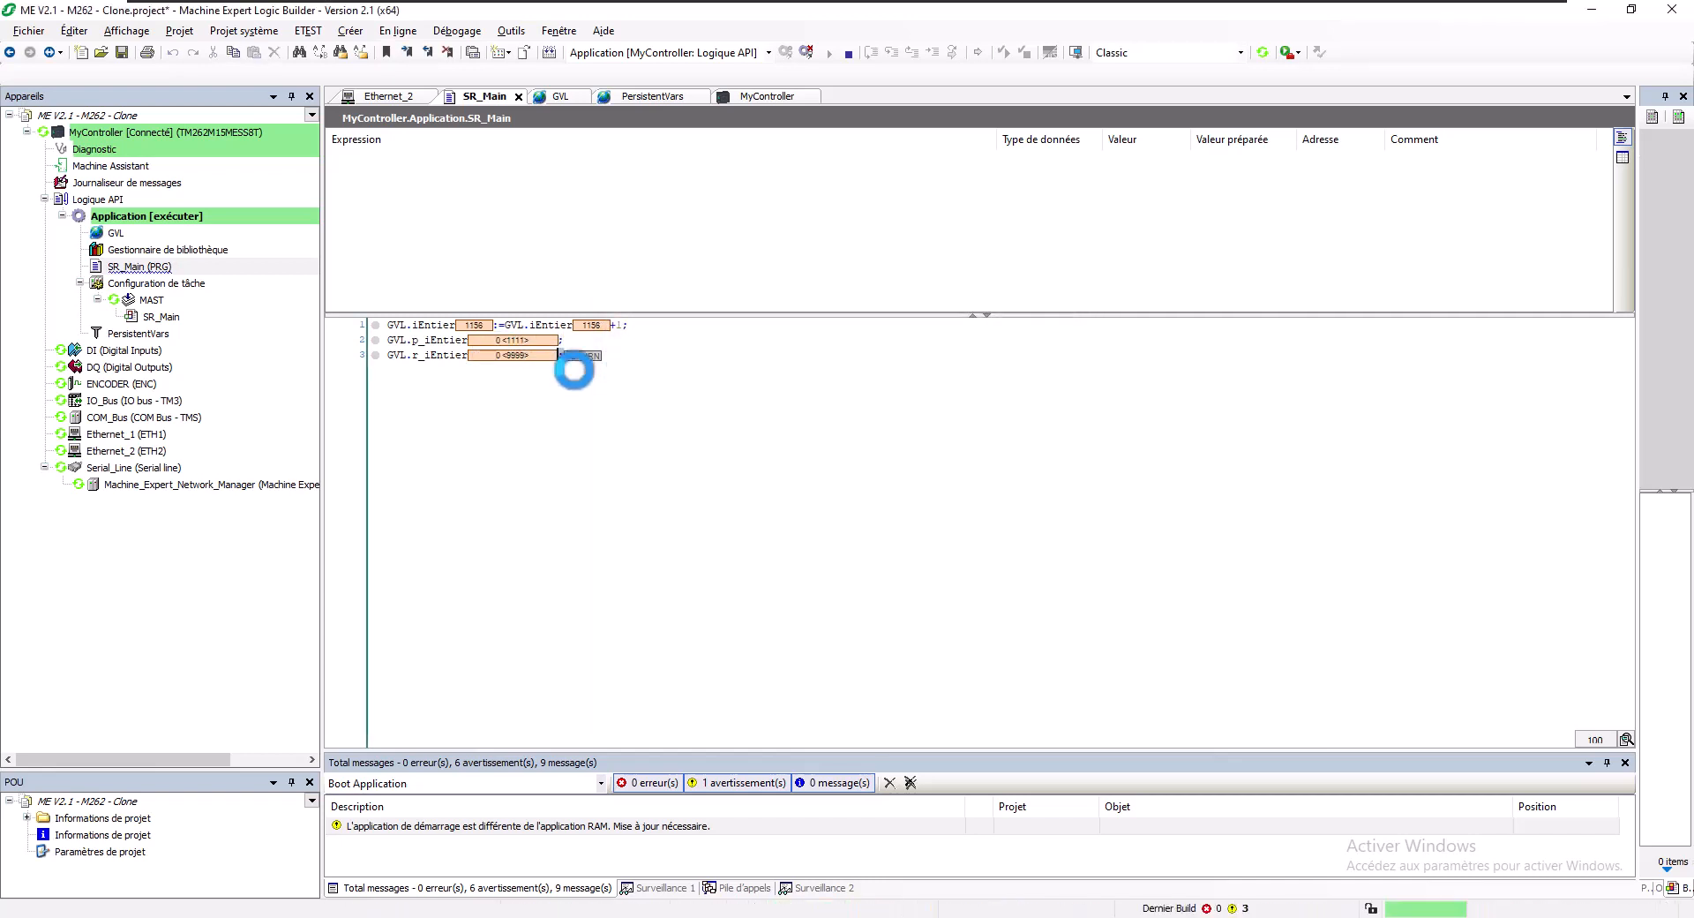
key(ctrl+F7)
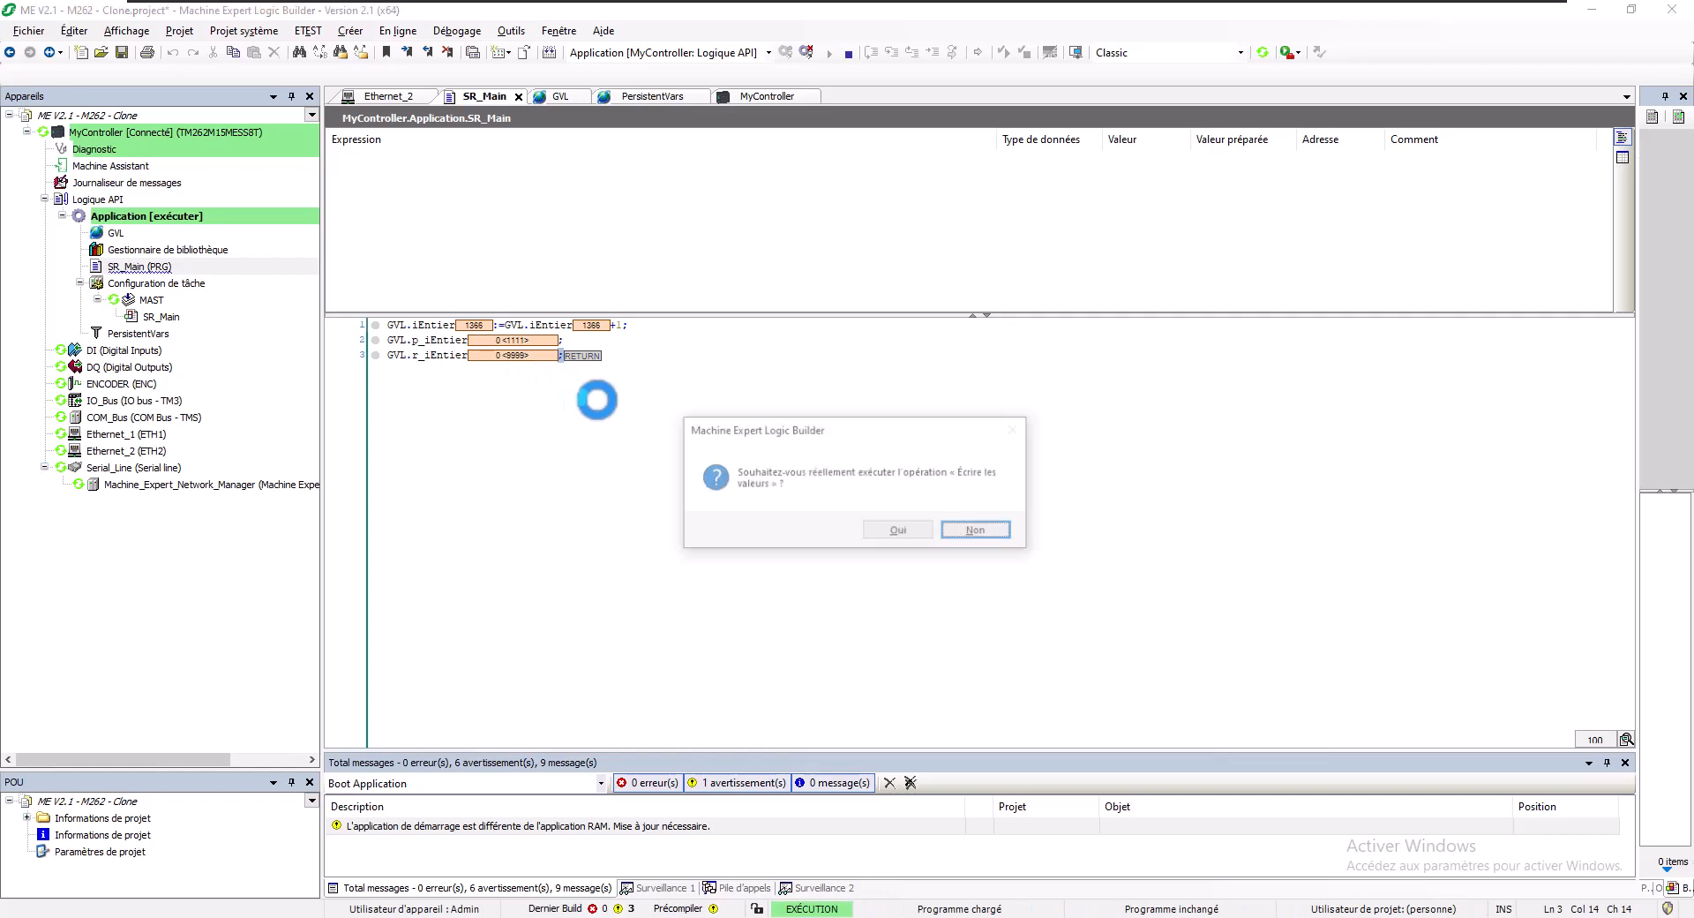
click(895, 526)
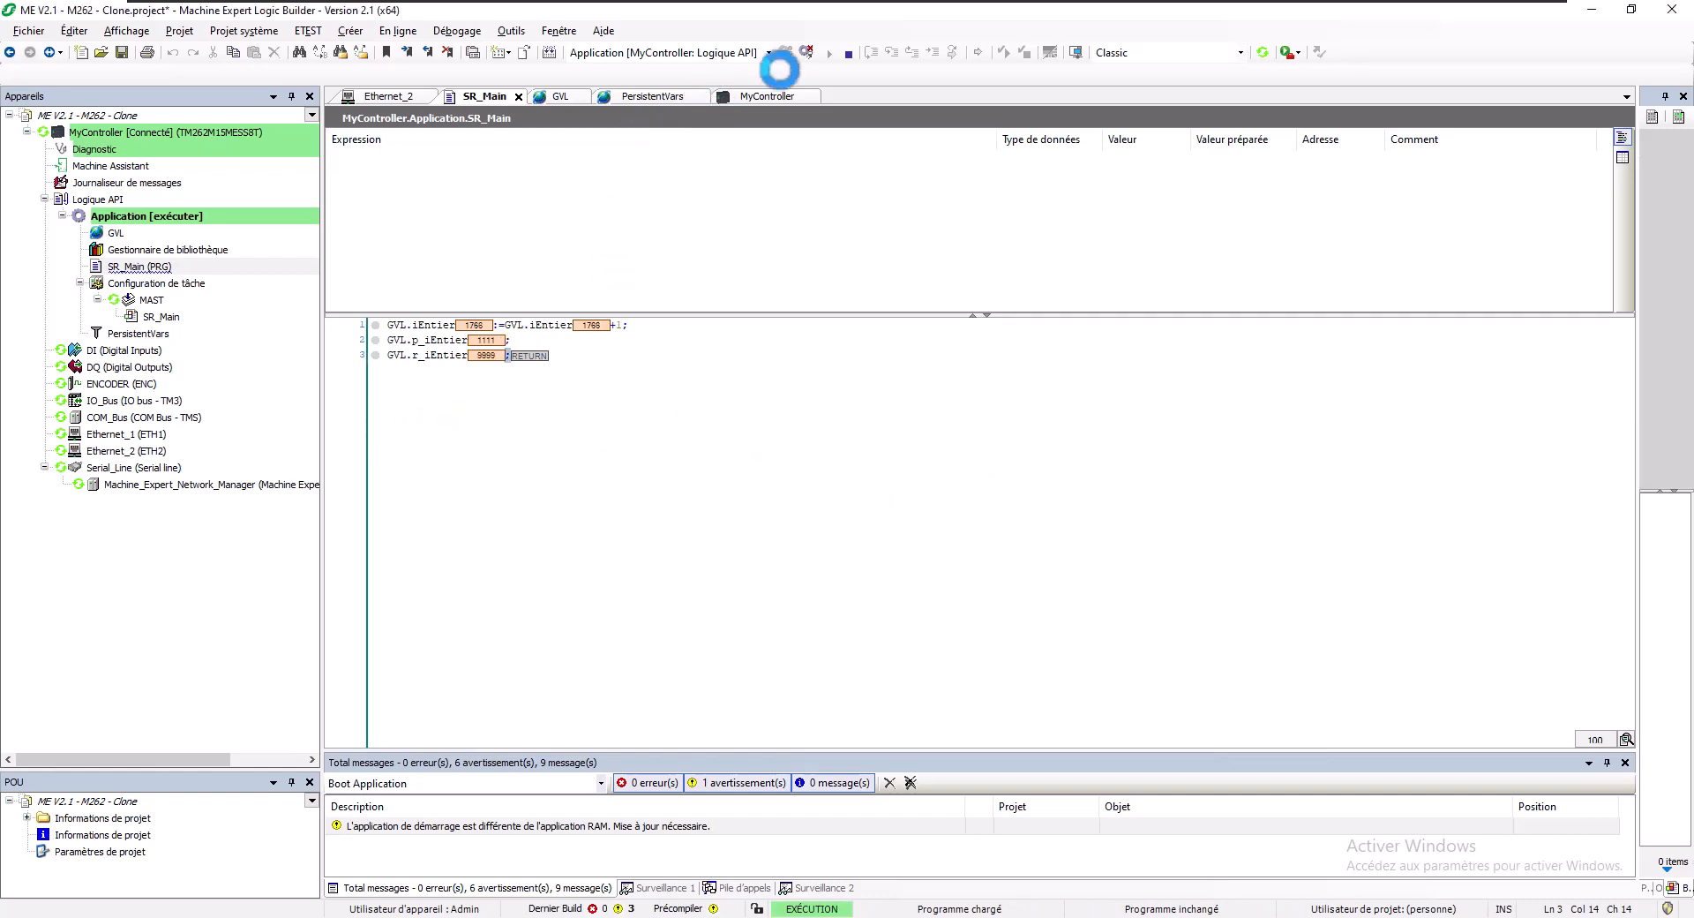
click(807, 54)
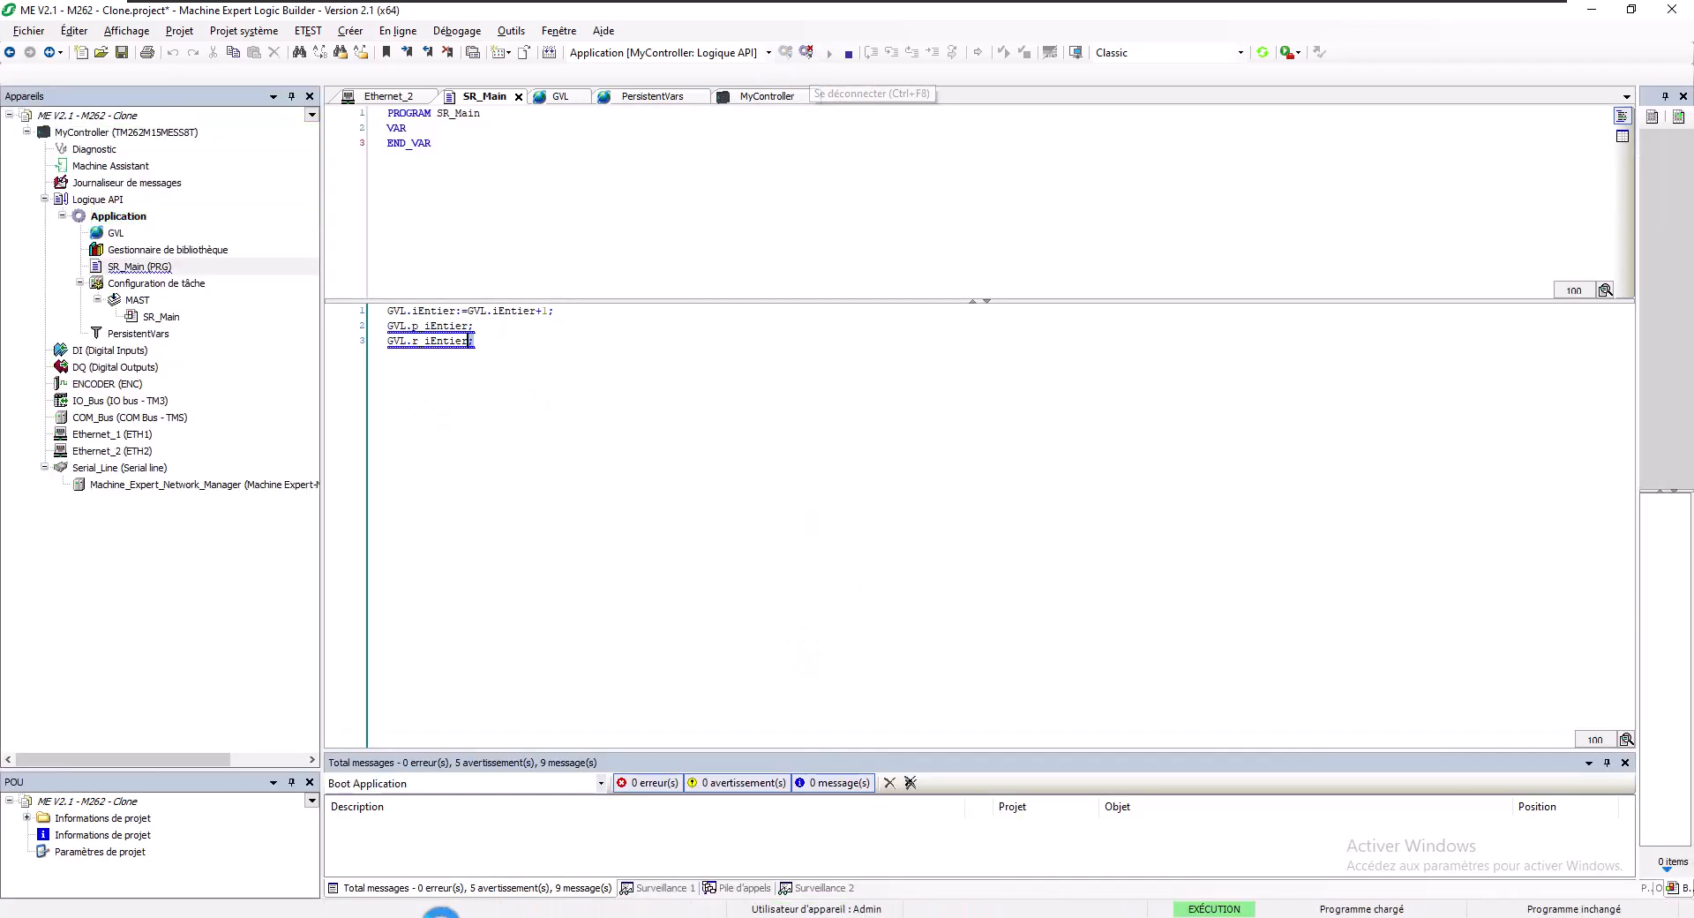
click(405, 917)
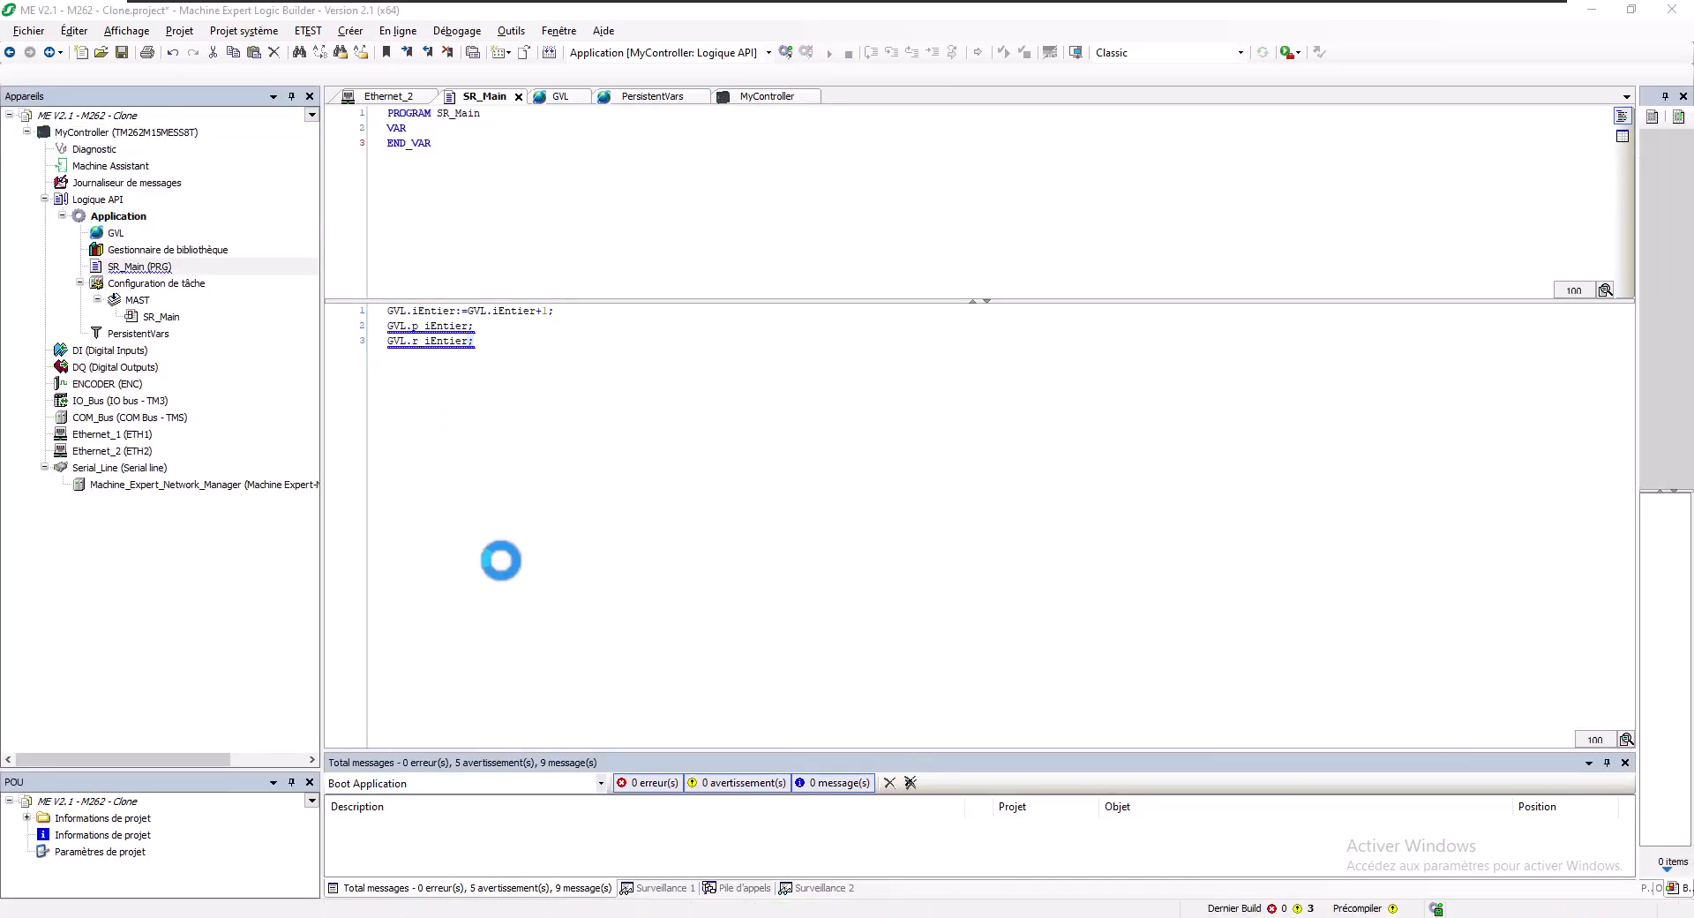
- Browse to 192.168.1.62, bypass the certificate warning, and sign in to the controller's web server
click(272, 46)
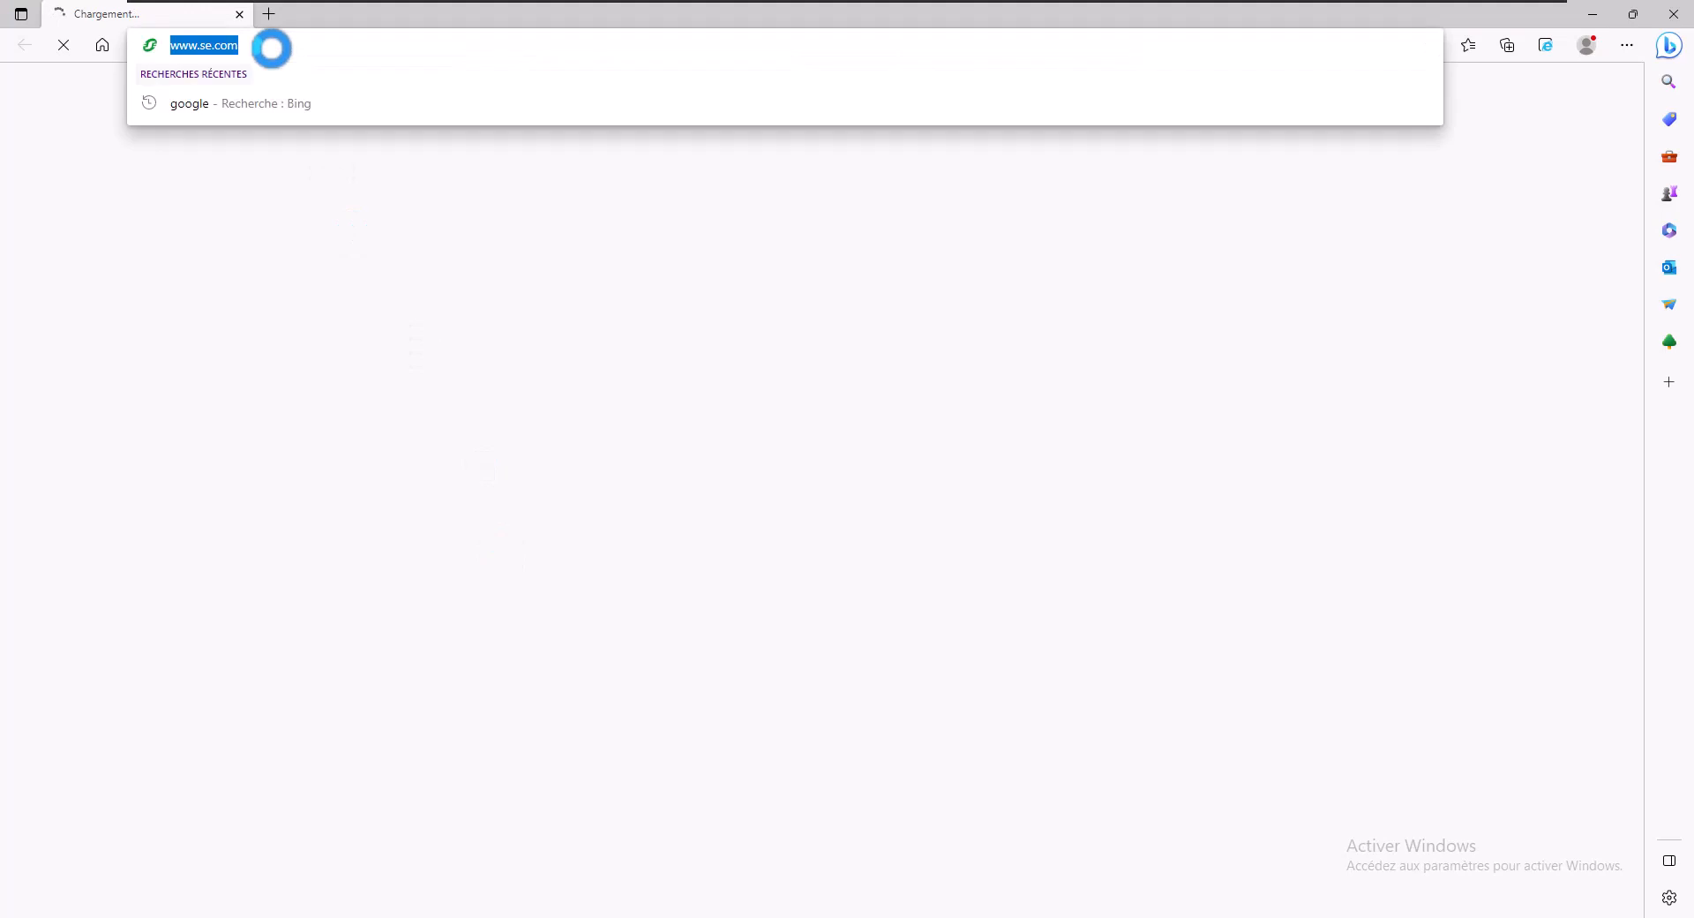
text(192.168.1.62)
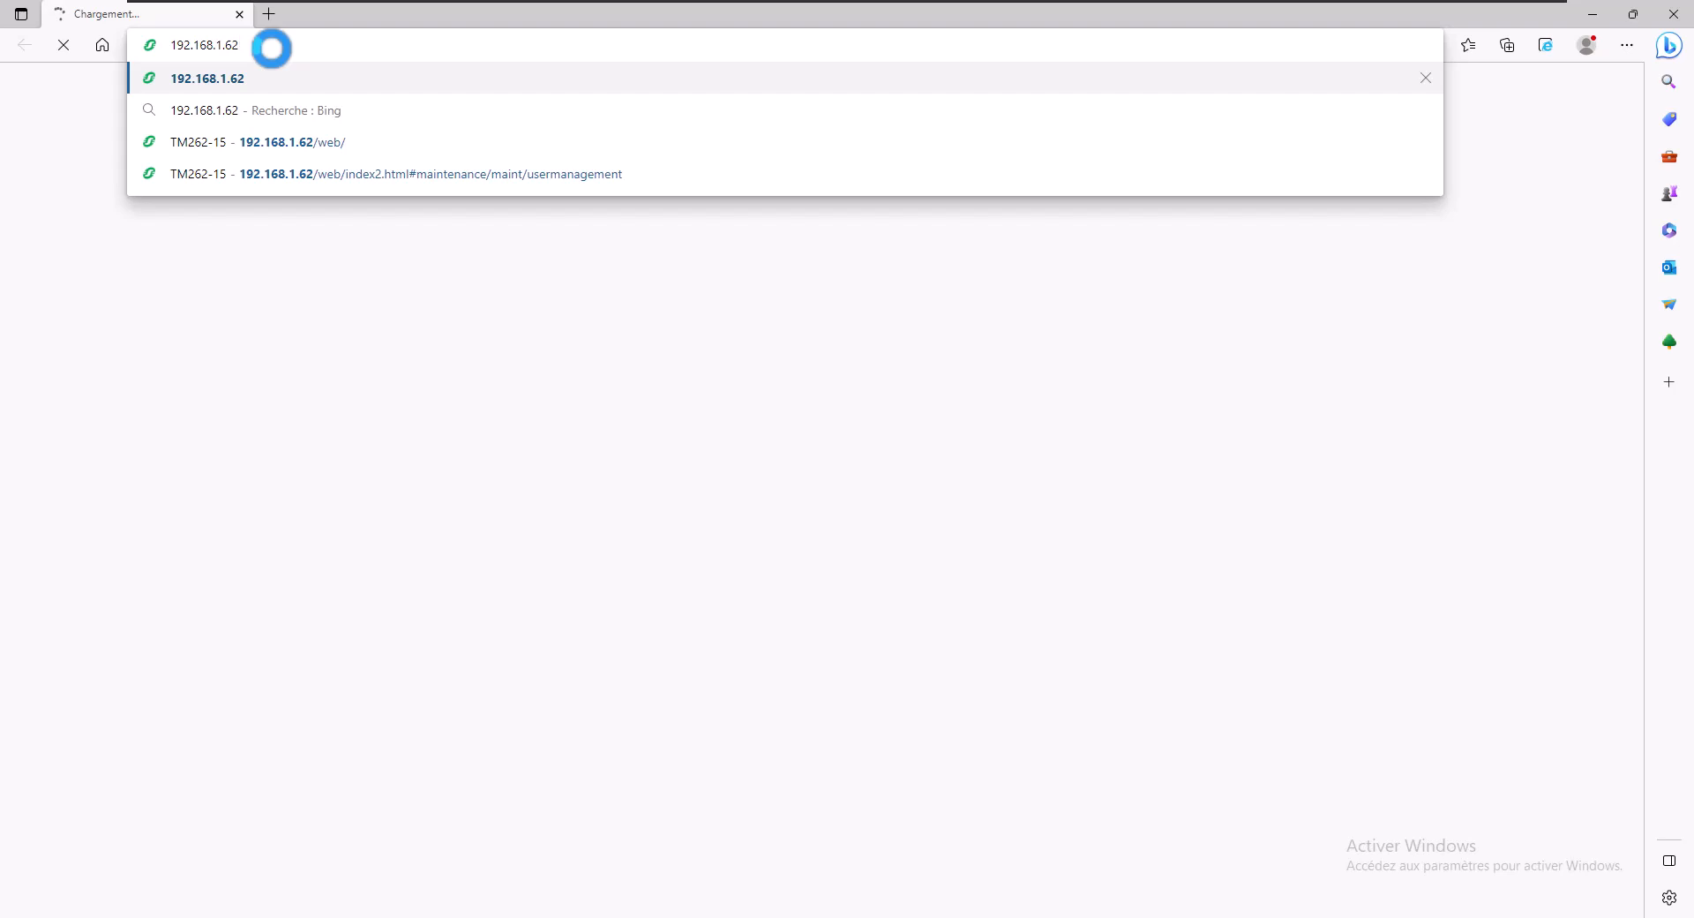
key(Return)
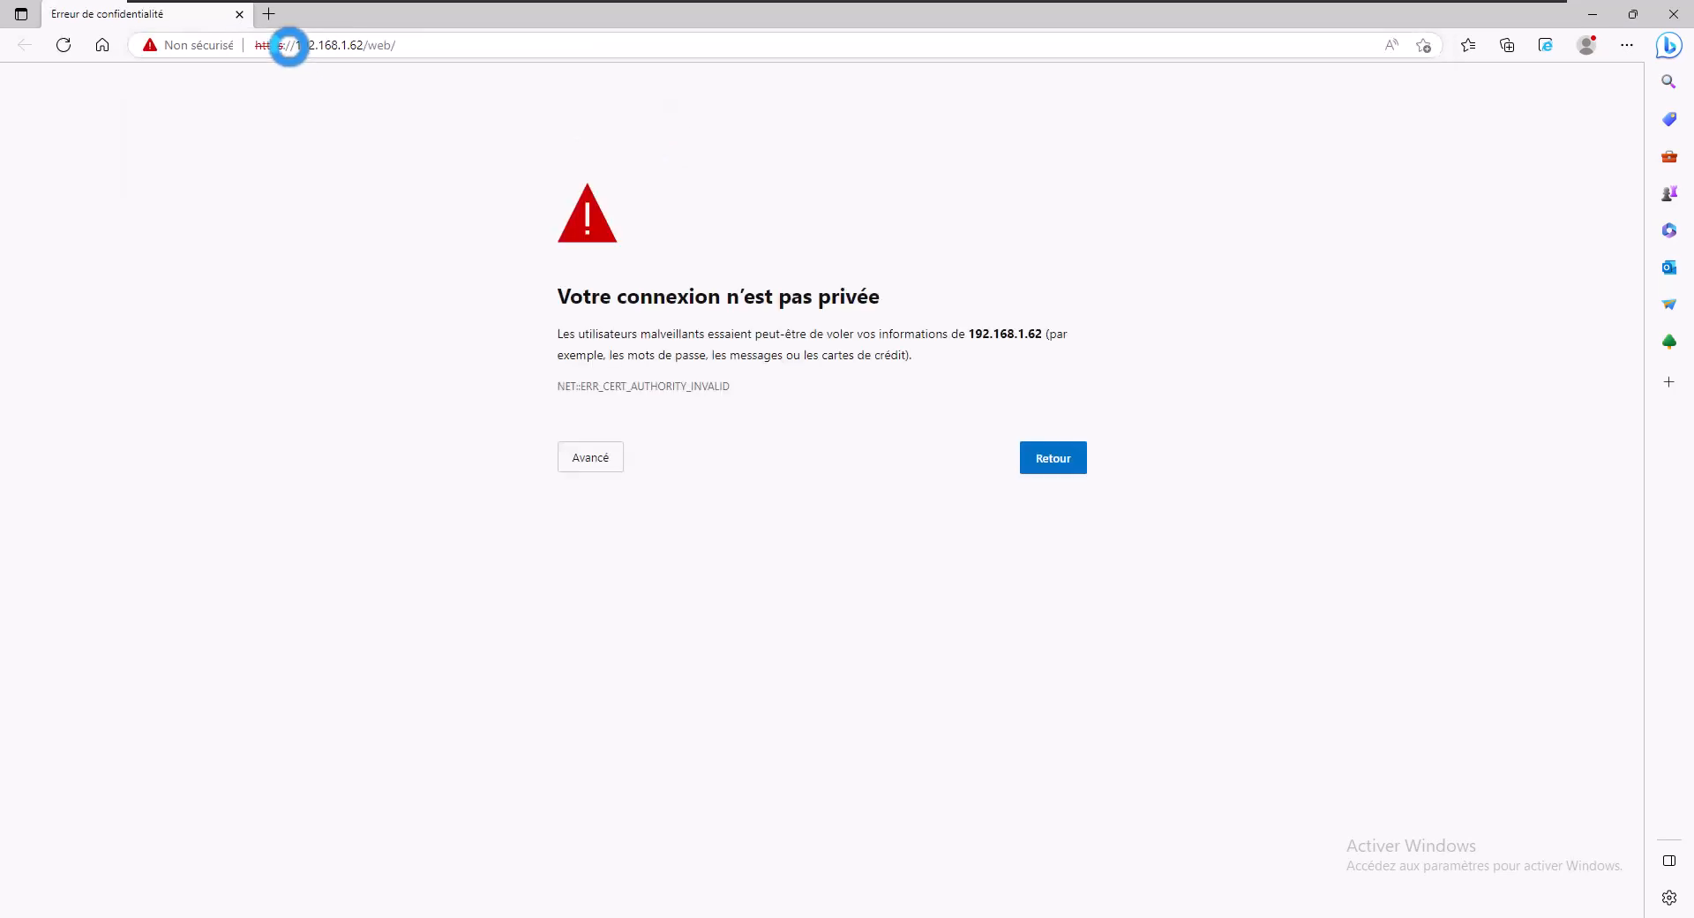
click(601, 457)
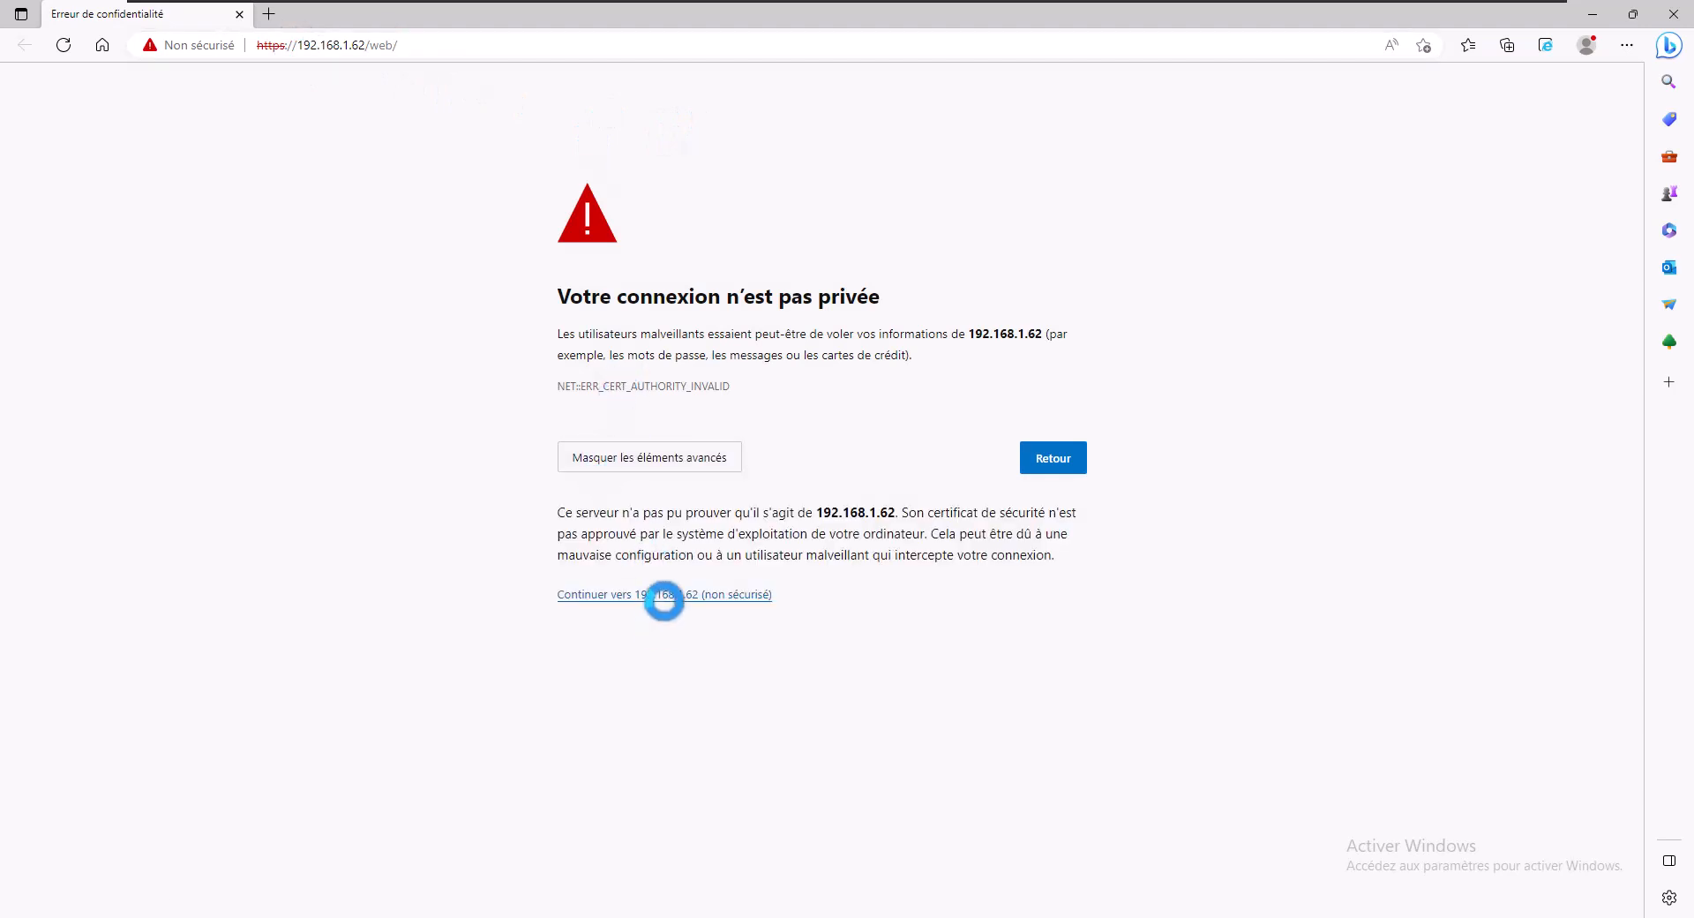
click(664, 593)
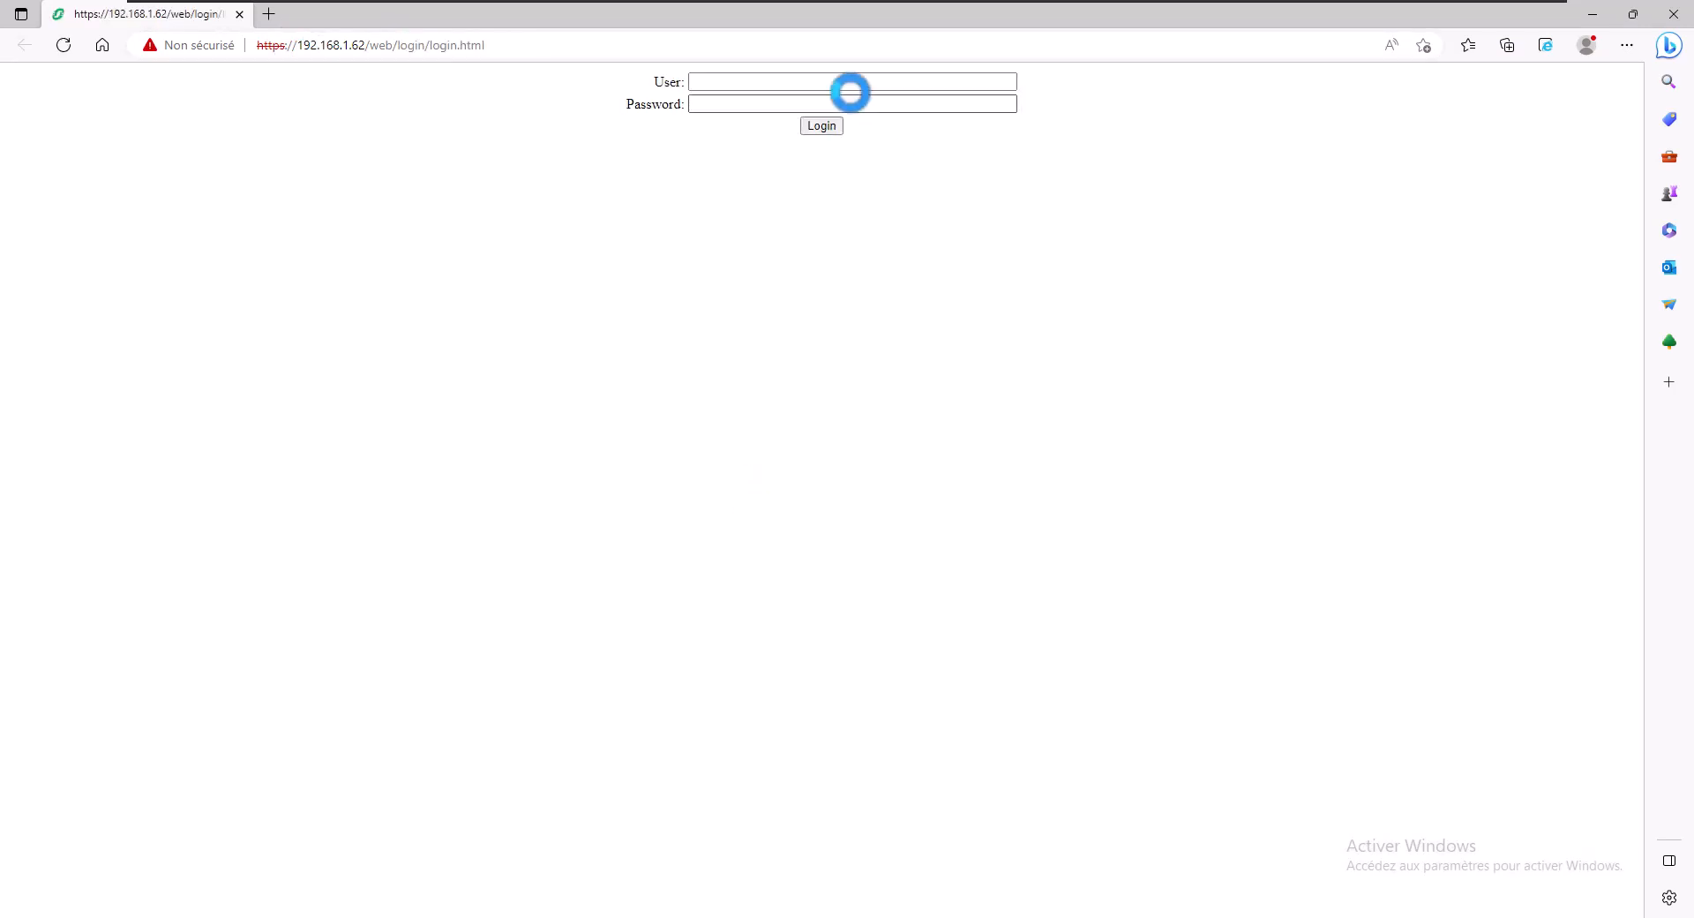
click(848, 81)
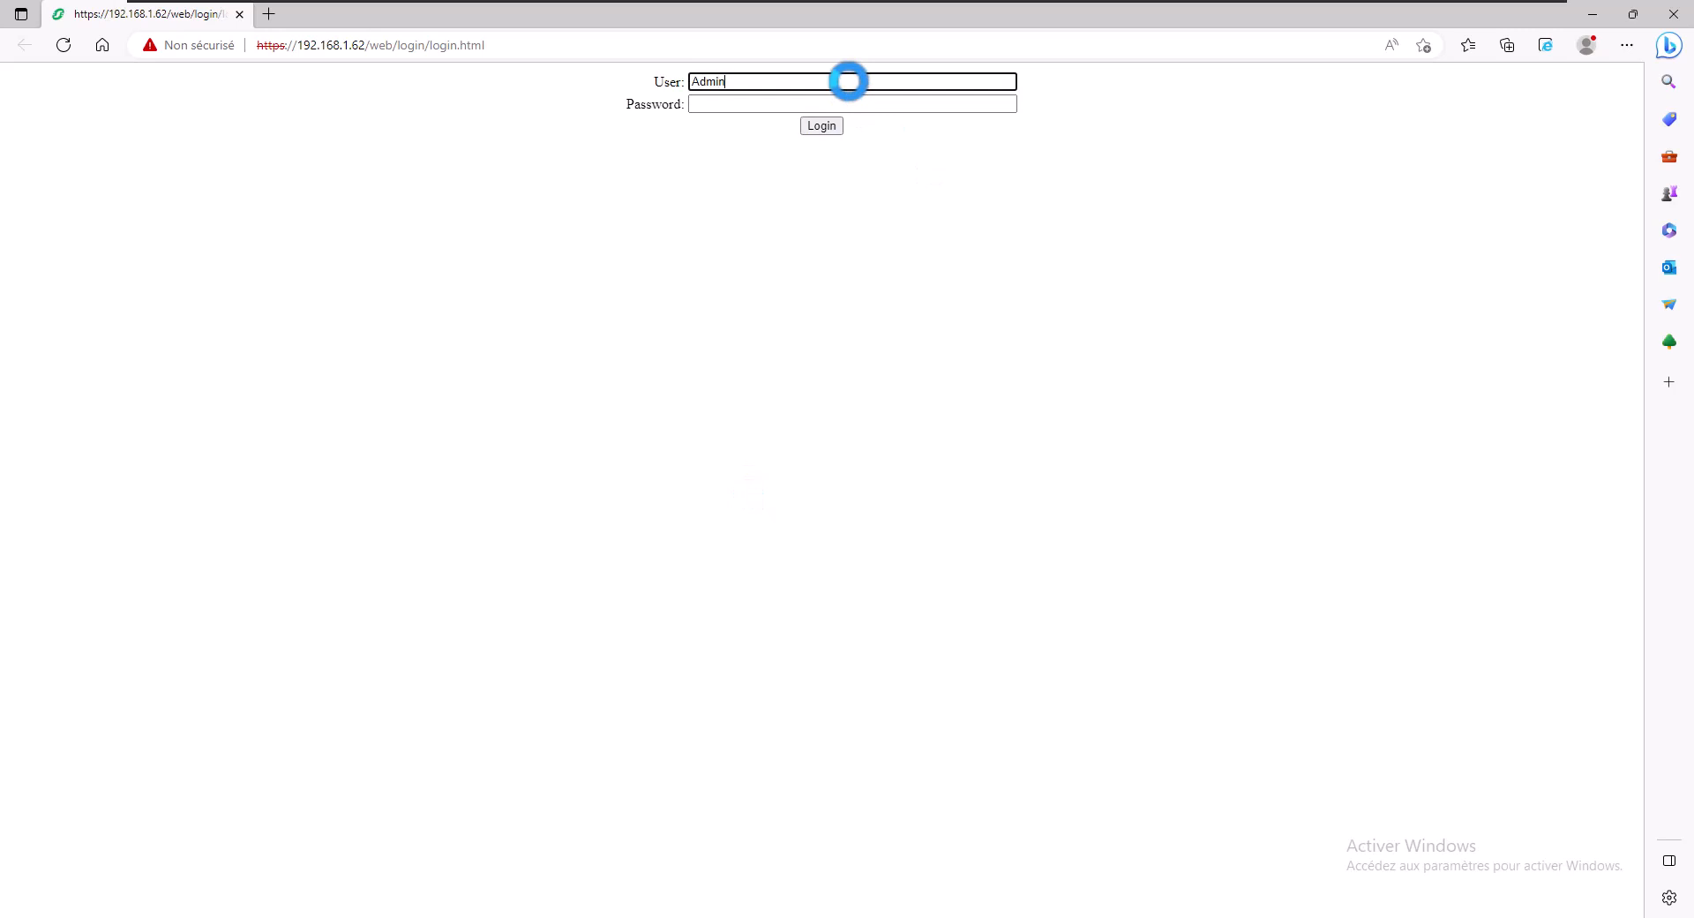
key(Tab)
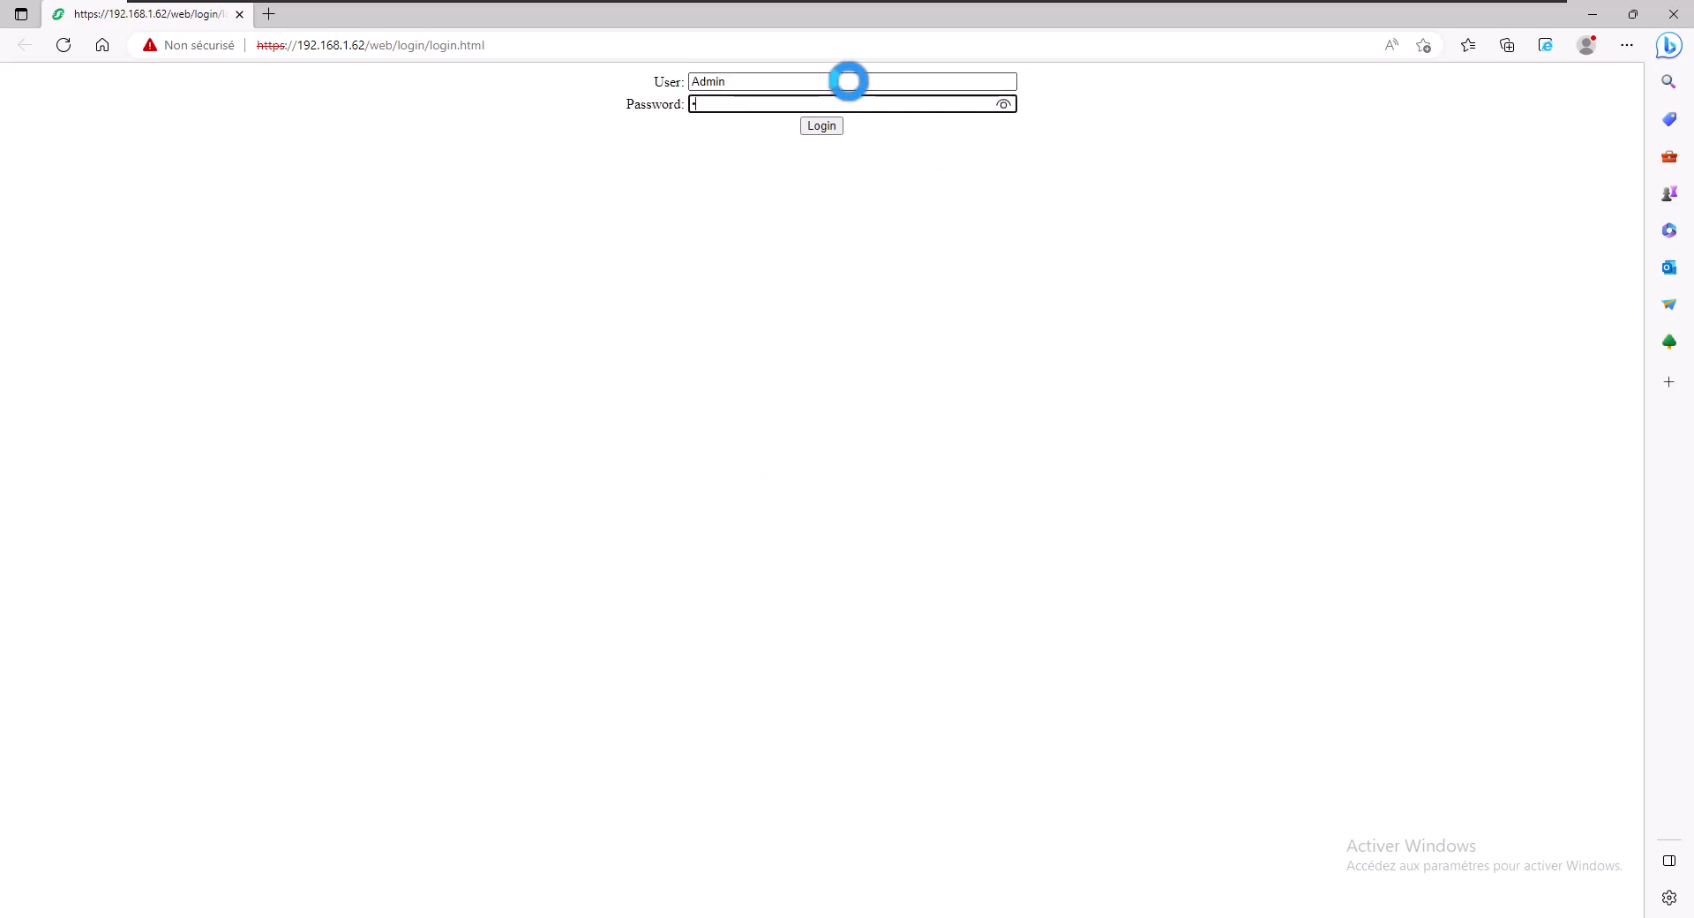
click(821, 126)
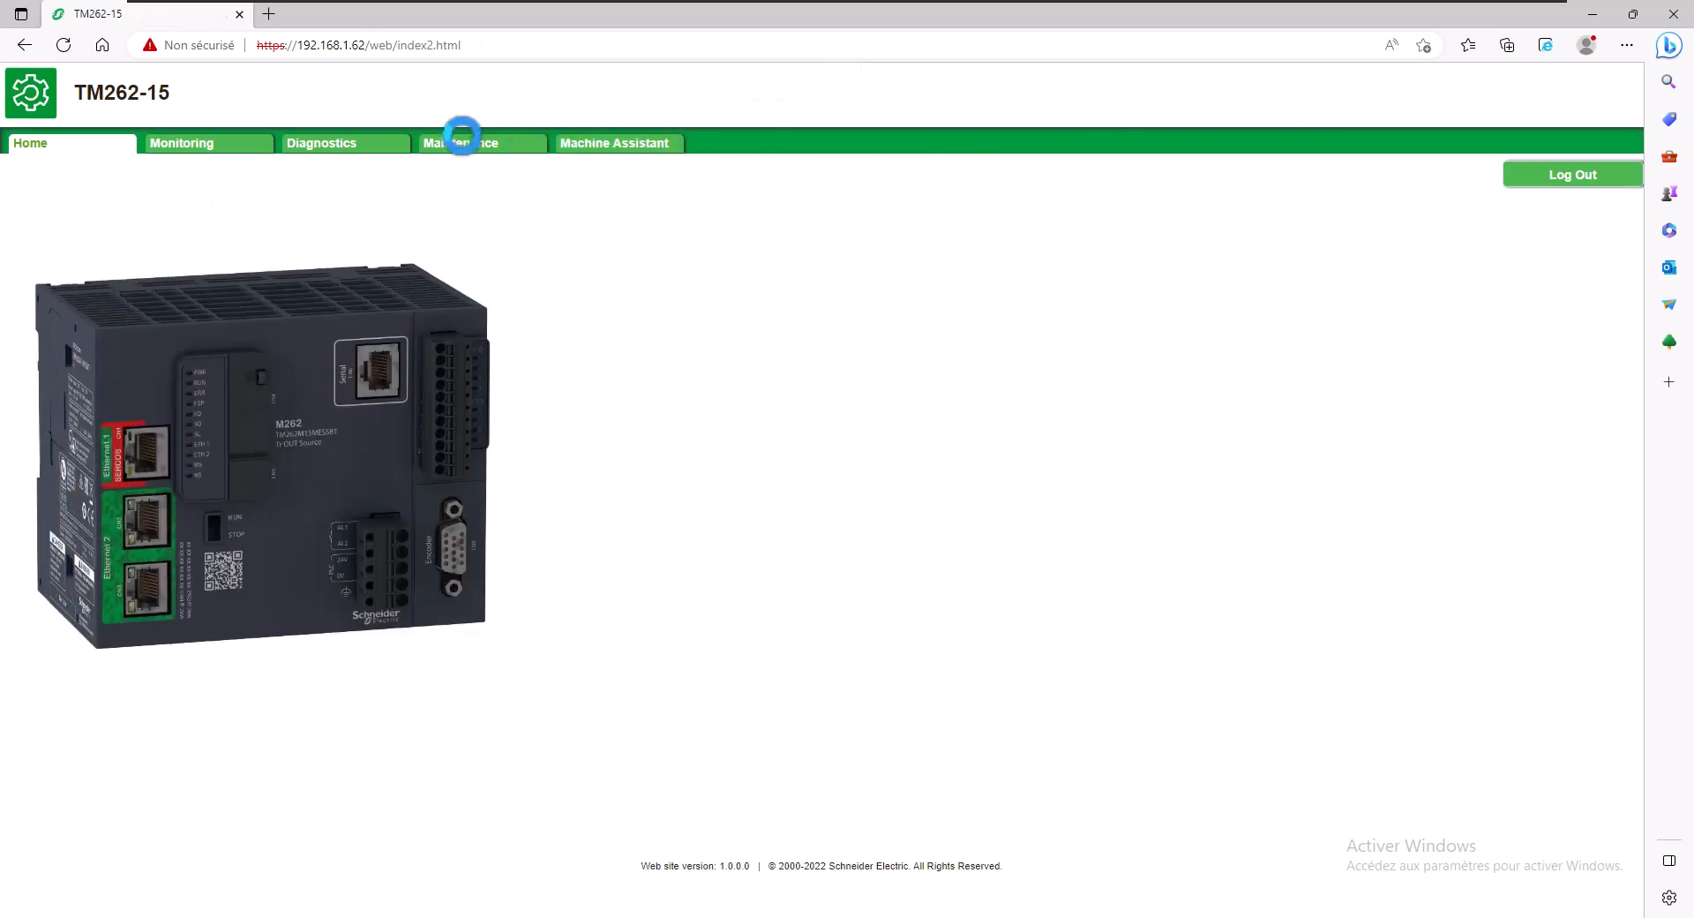
- Turn on Include users rights under Maintenance > User Management, confirm both messages, and return to Logic Builder
click(462, 143)
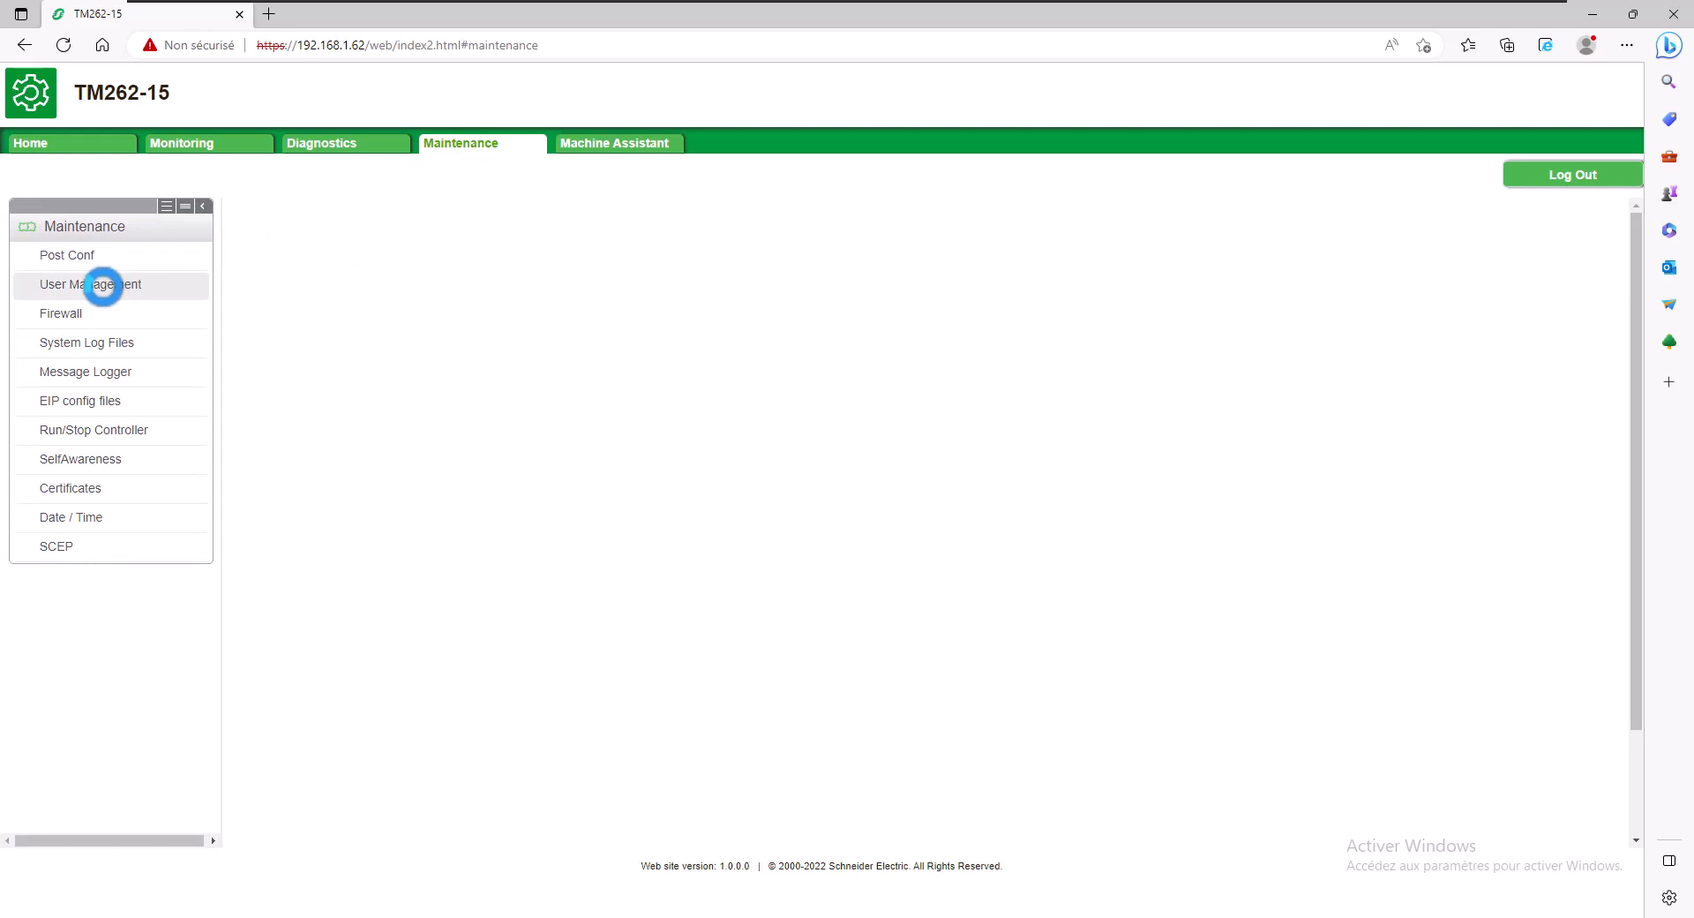
click(103, 285)
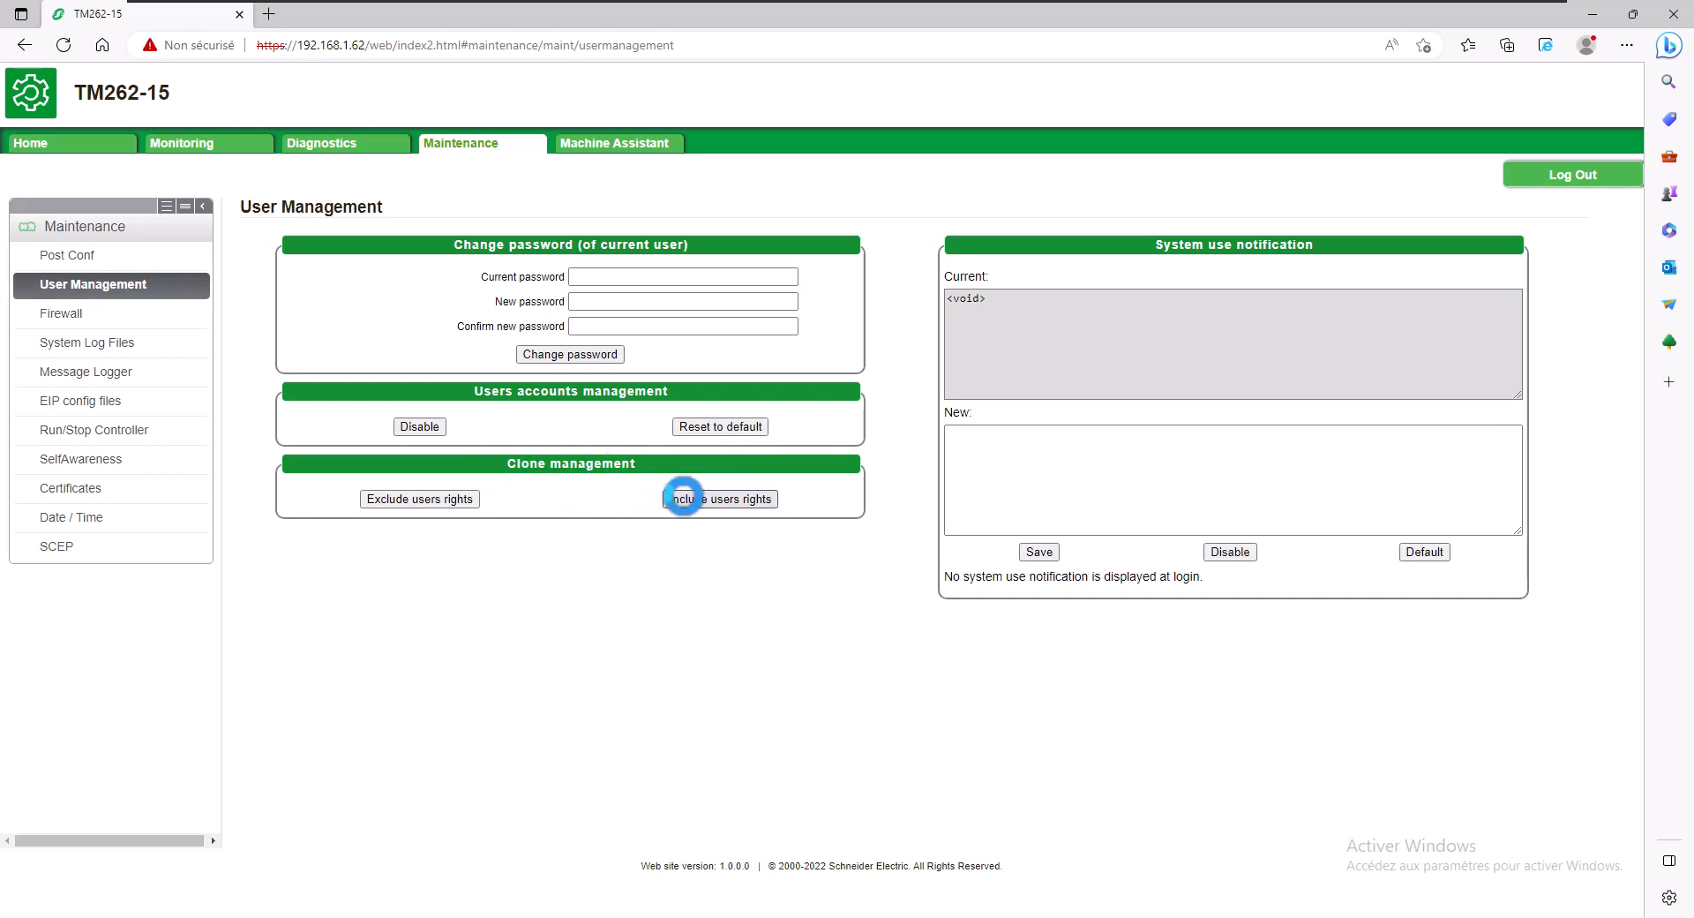
click(753, 499)
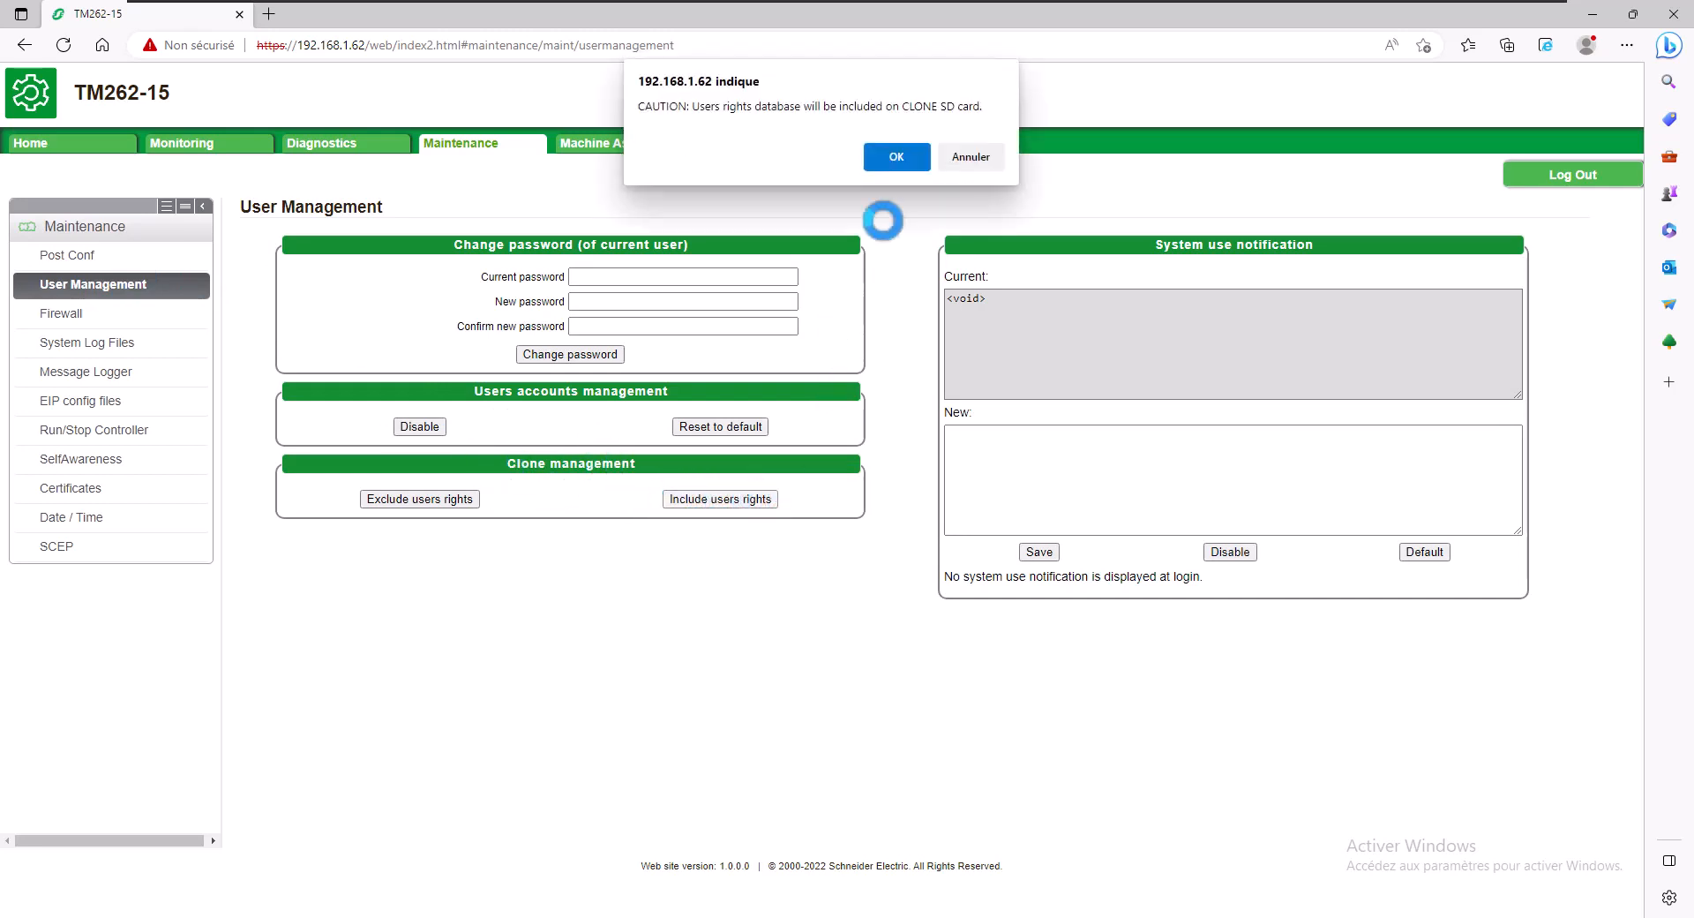
click(896, 147)
click(968, 141)
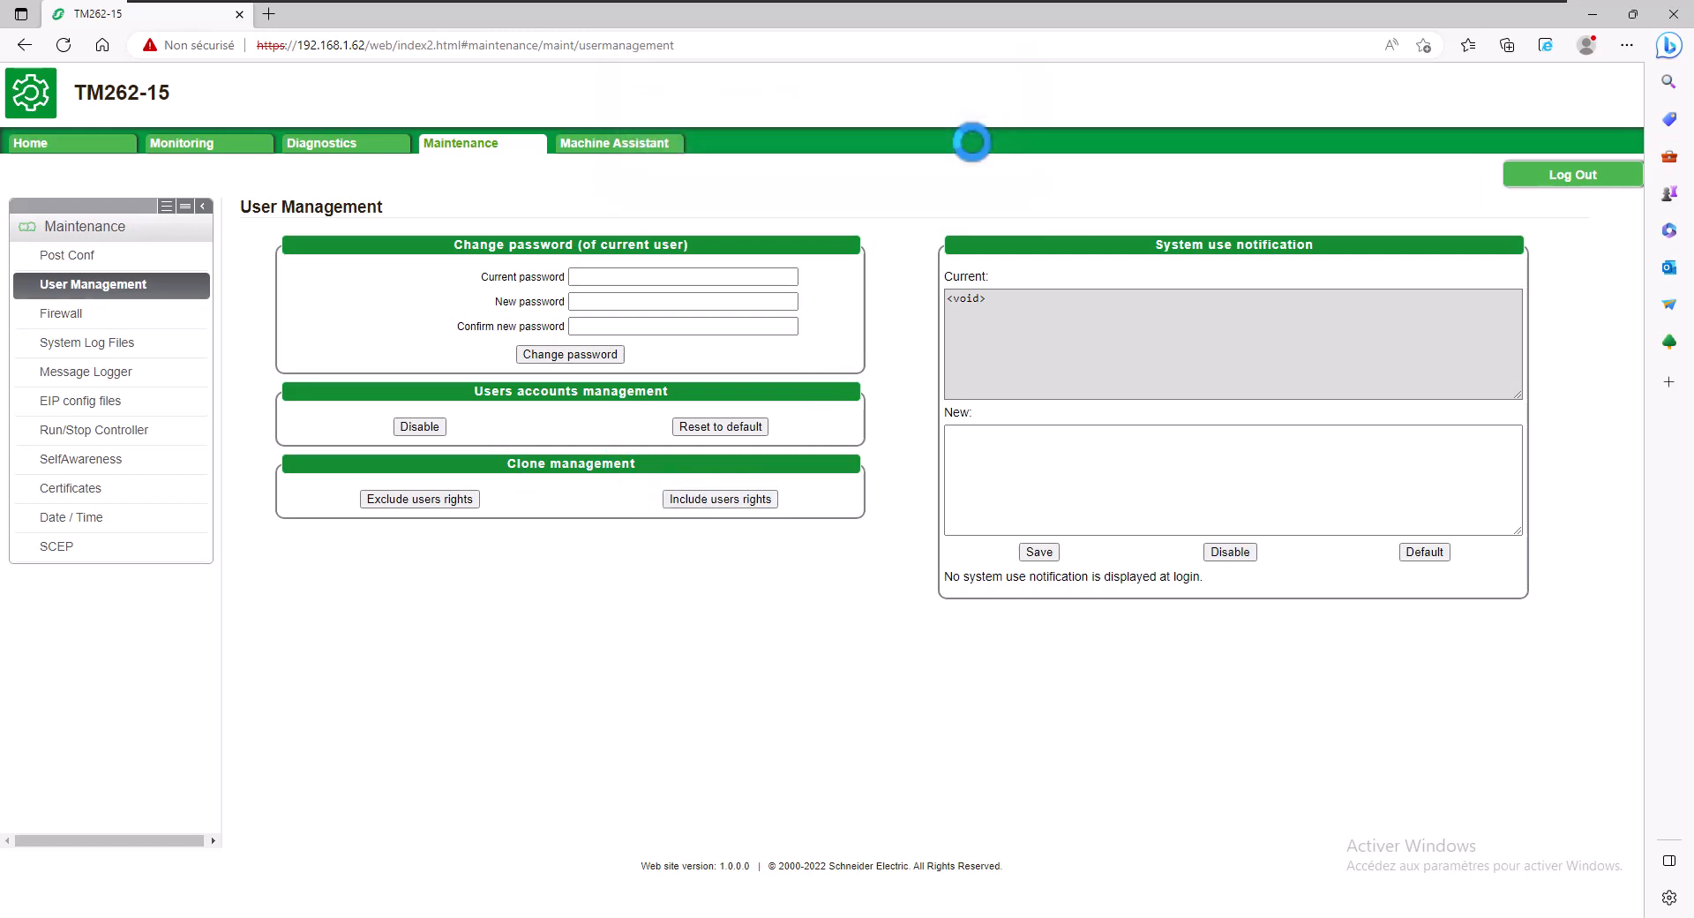
click(1670, 13)
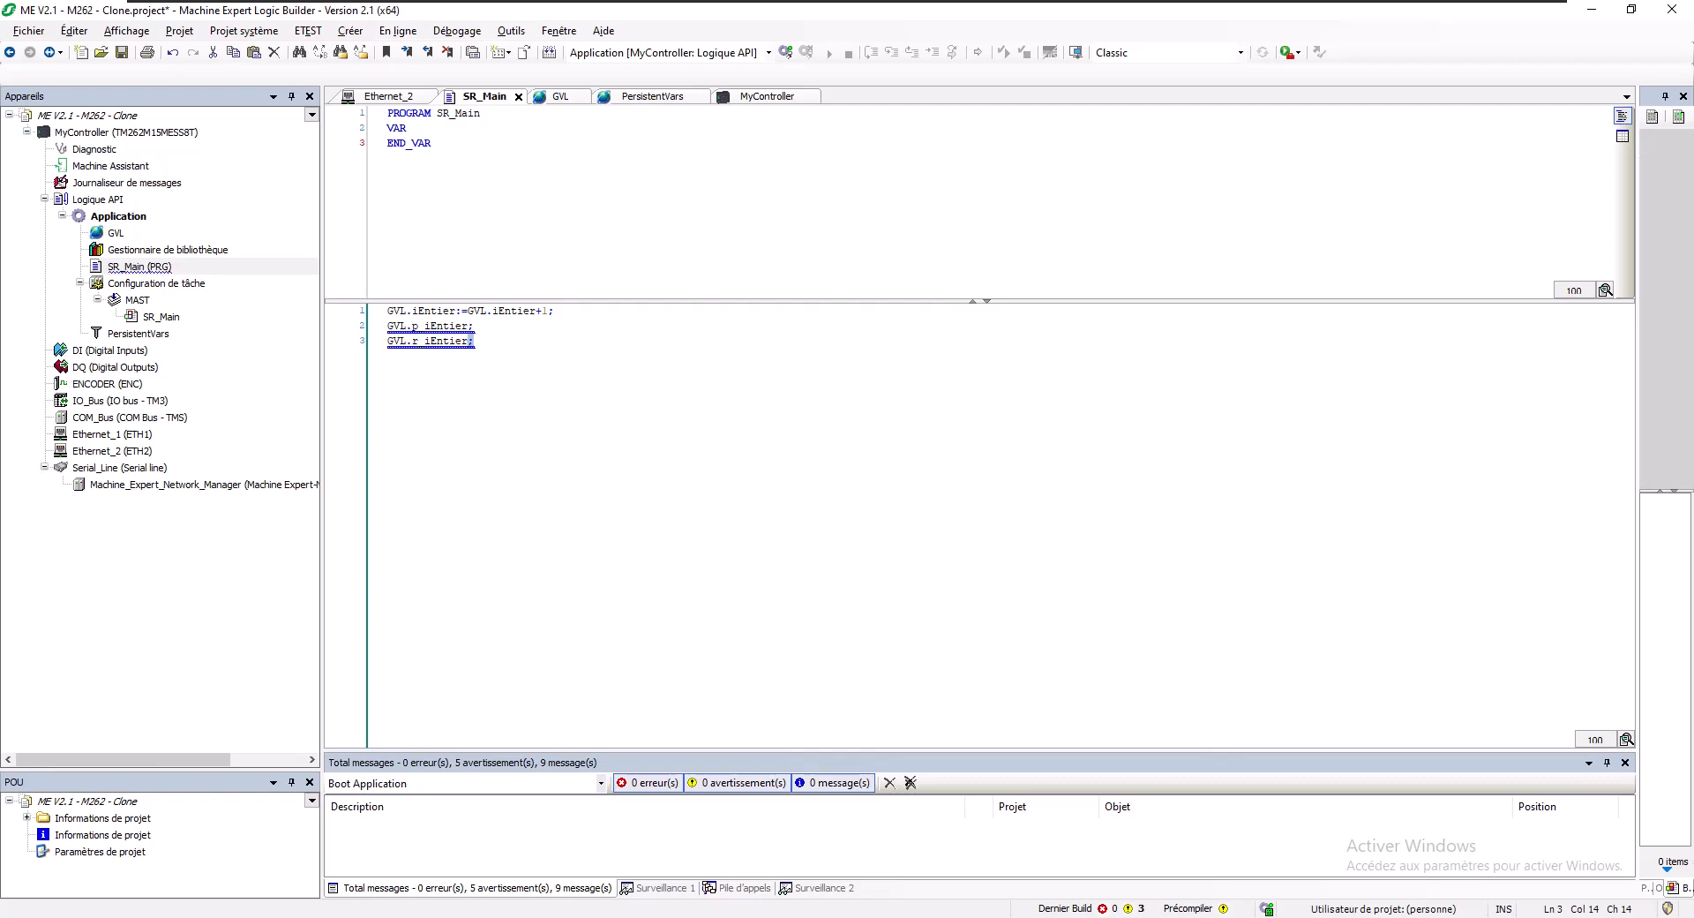
- Maximize File Explorer and open CLONE4 (D:), which holds sys, usr and BOOT_SER.BIN
drag(681, 362, 673, 0)
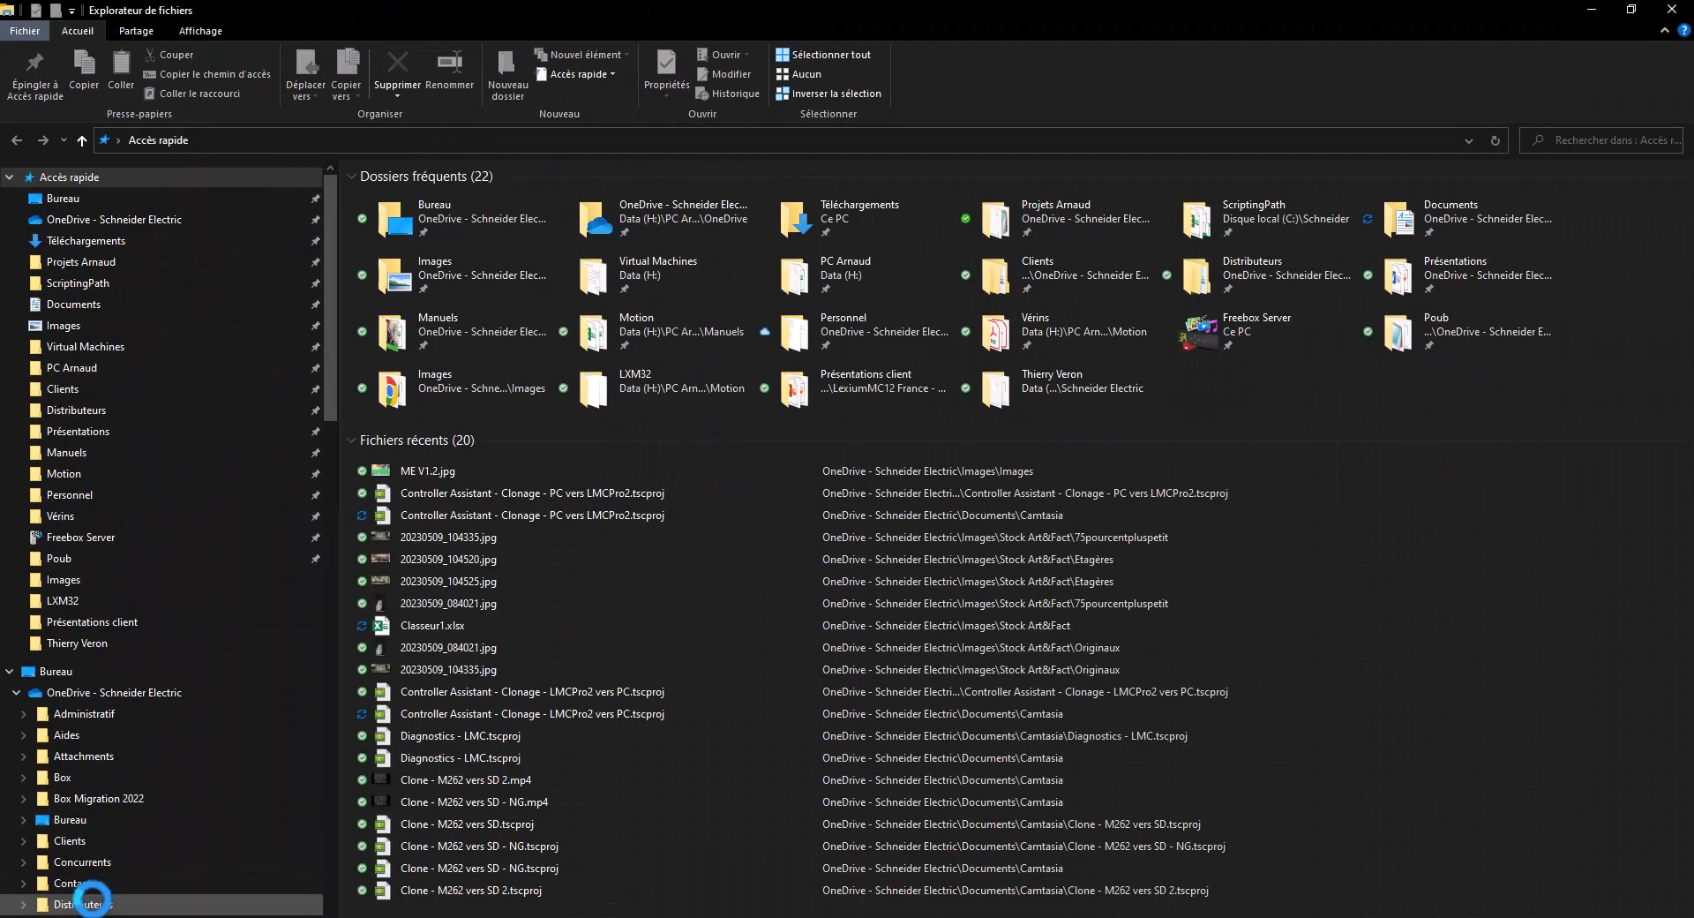
scroll(106, 862, down, 5)
scroll(122, 826, down, 10)
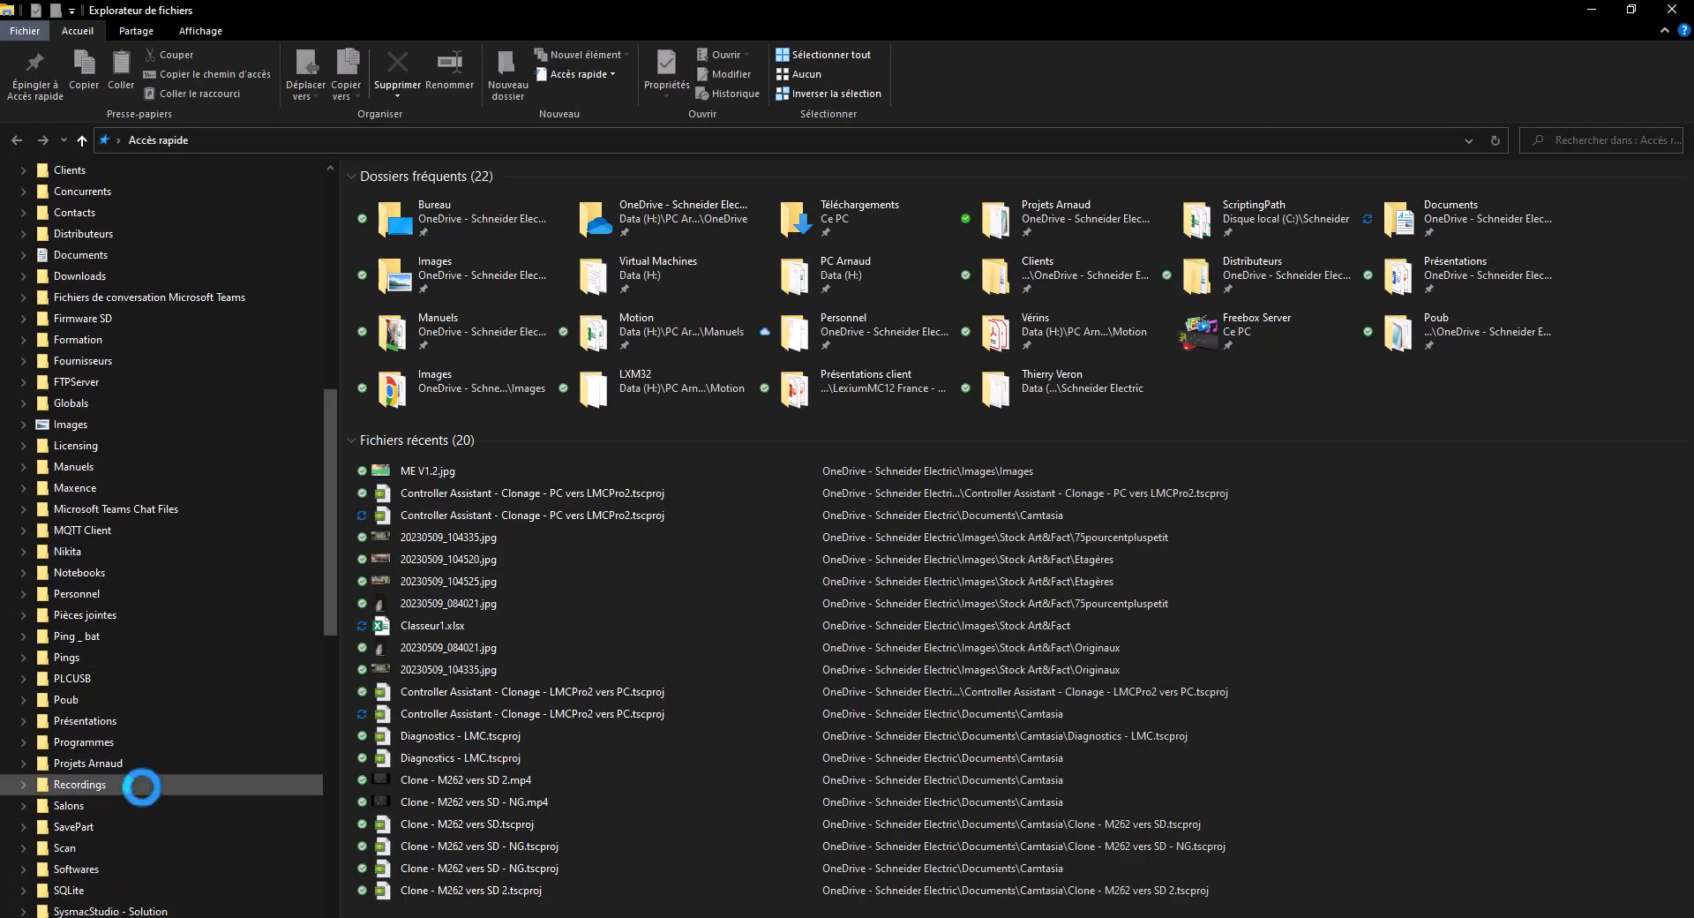
scroll(135, 682, down, 9)
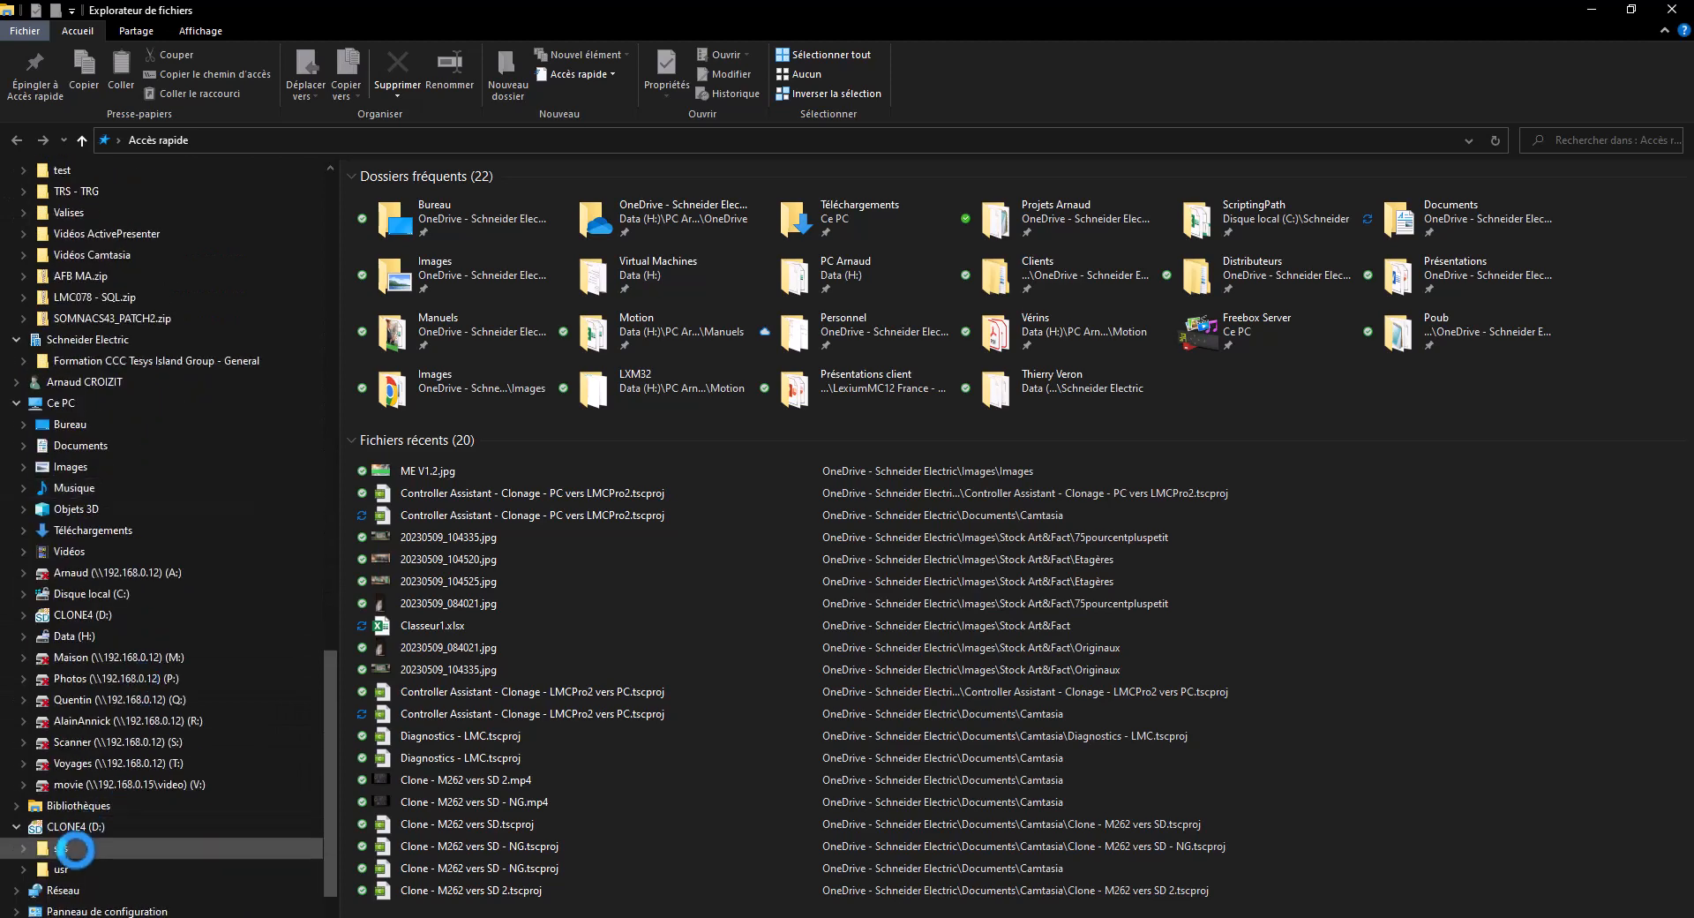
click(84, 620)
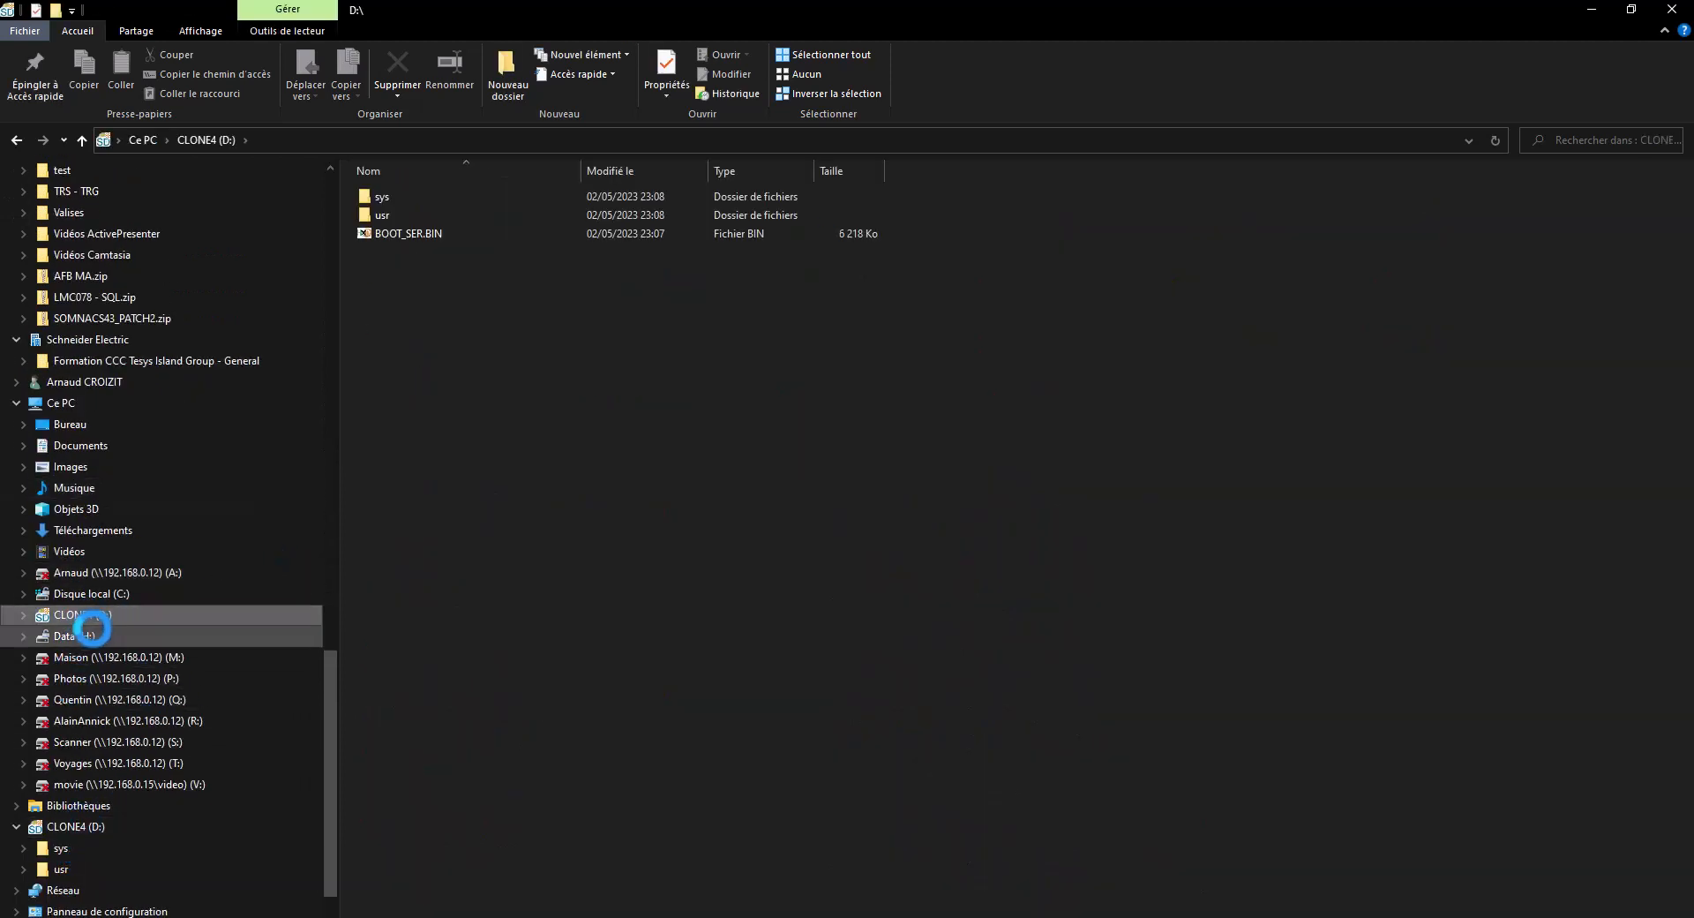
- Quick-format the CLONE4 (D:) card as FAT, renamed to volume CLONE1, and confirm the erase
right_click(132, 617)
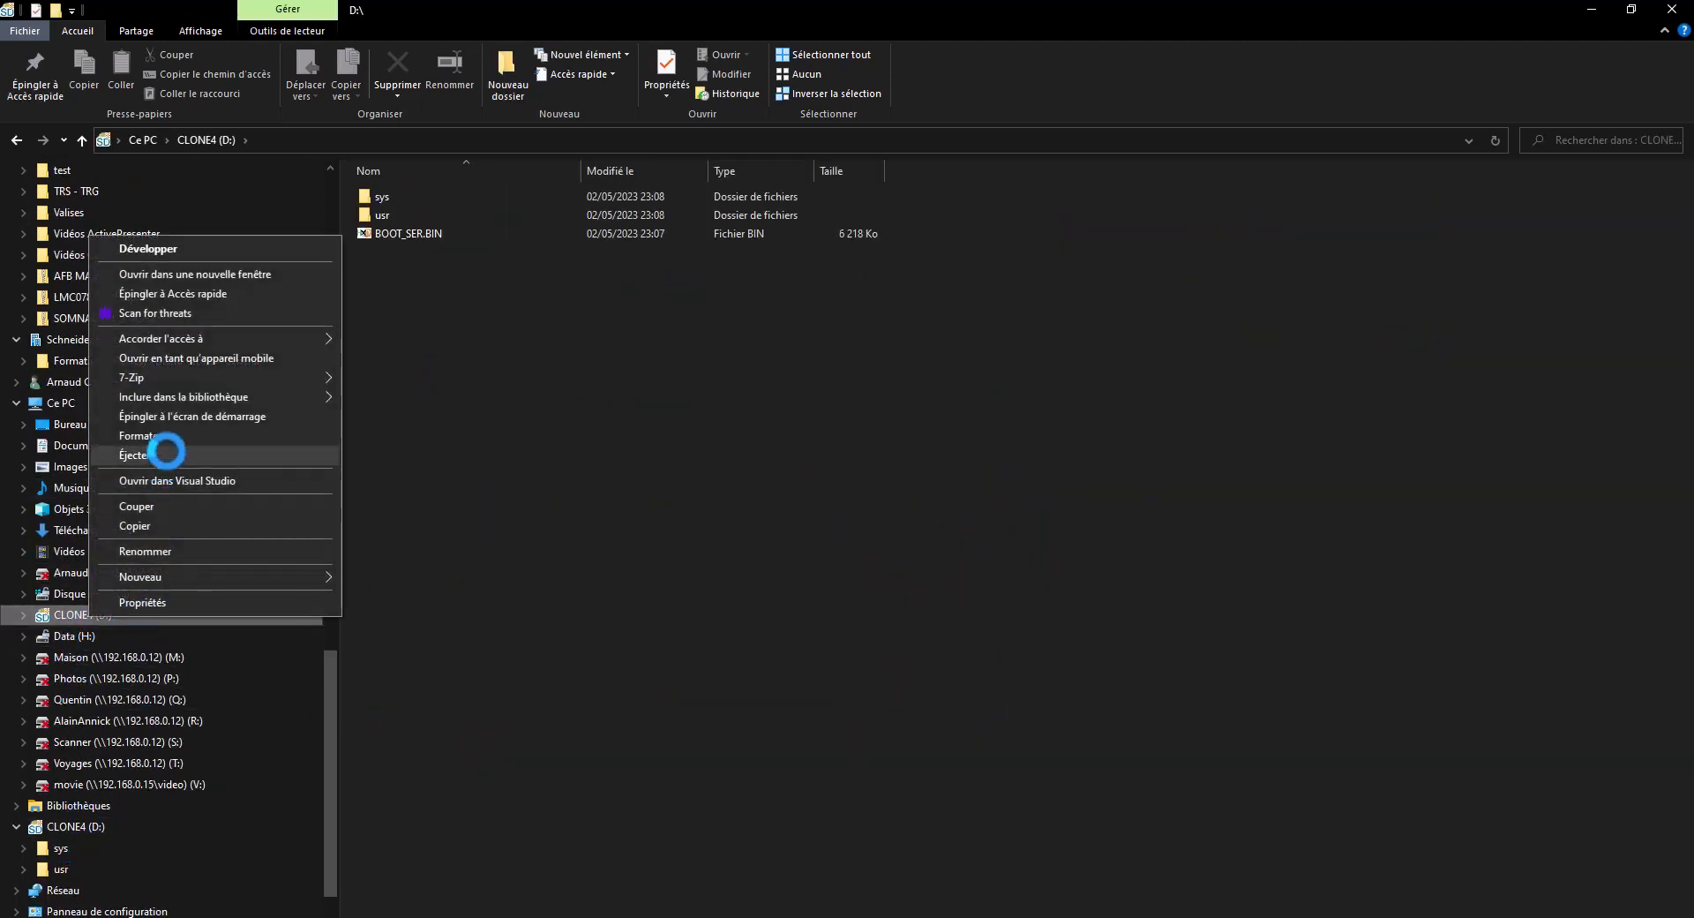
click(167, 443)
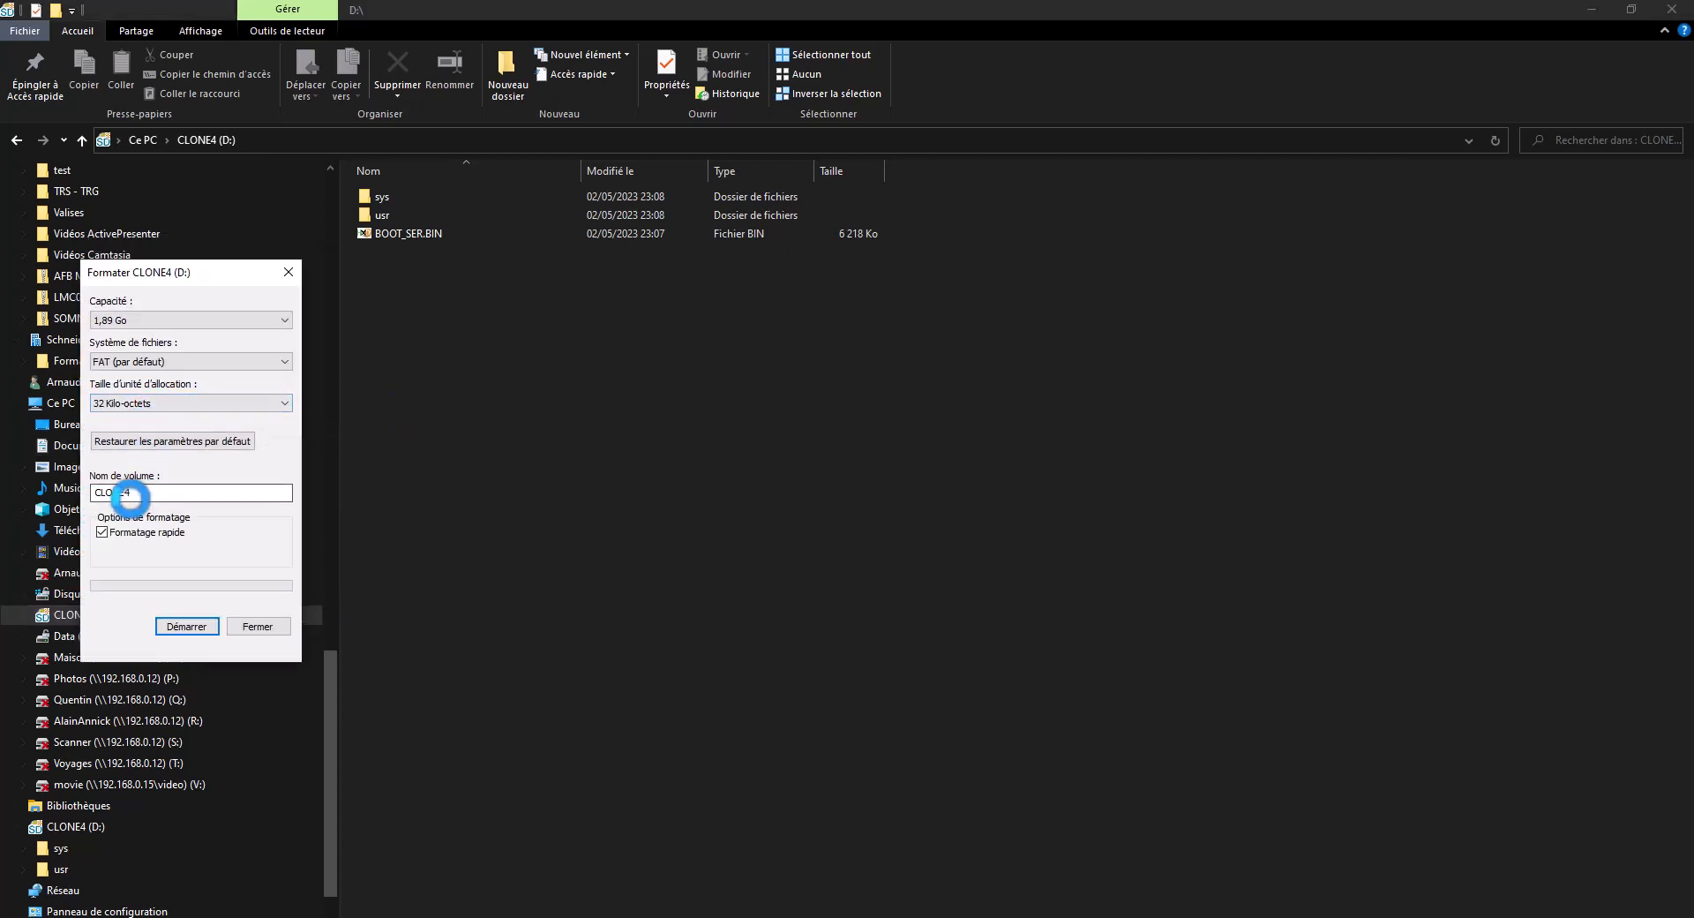
drag(126, 492, 166, 487)
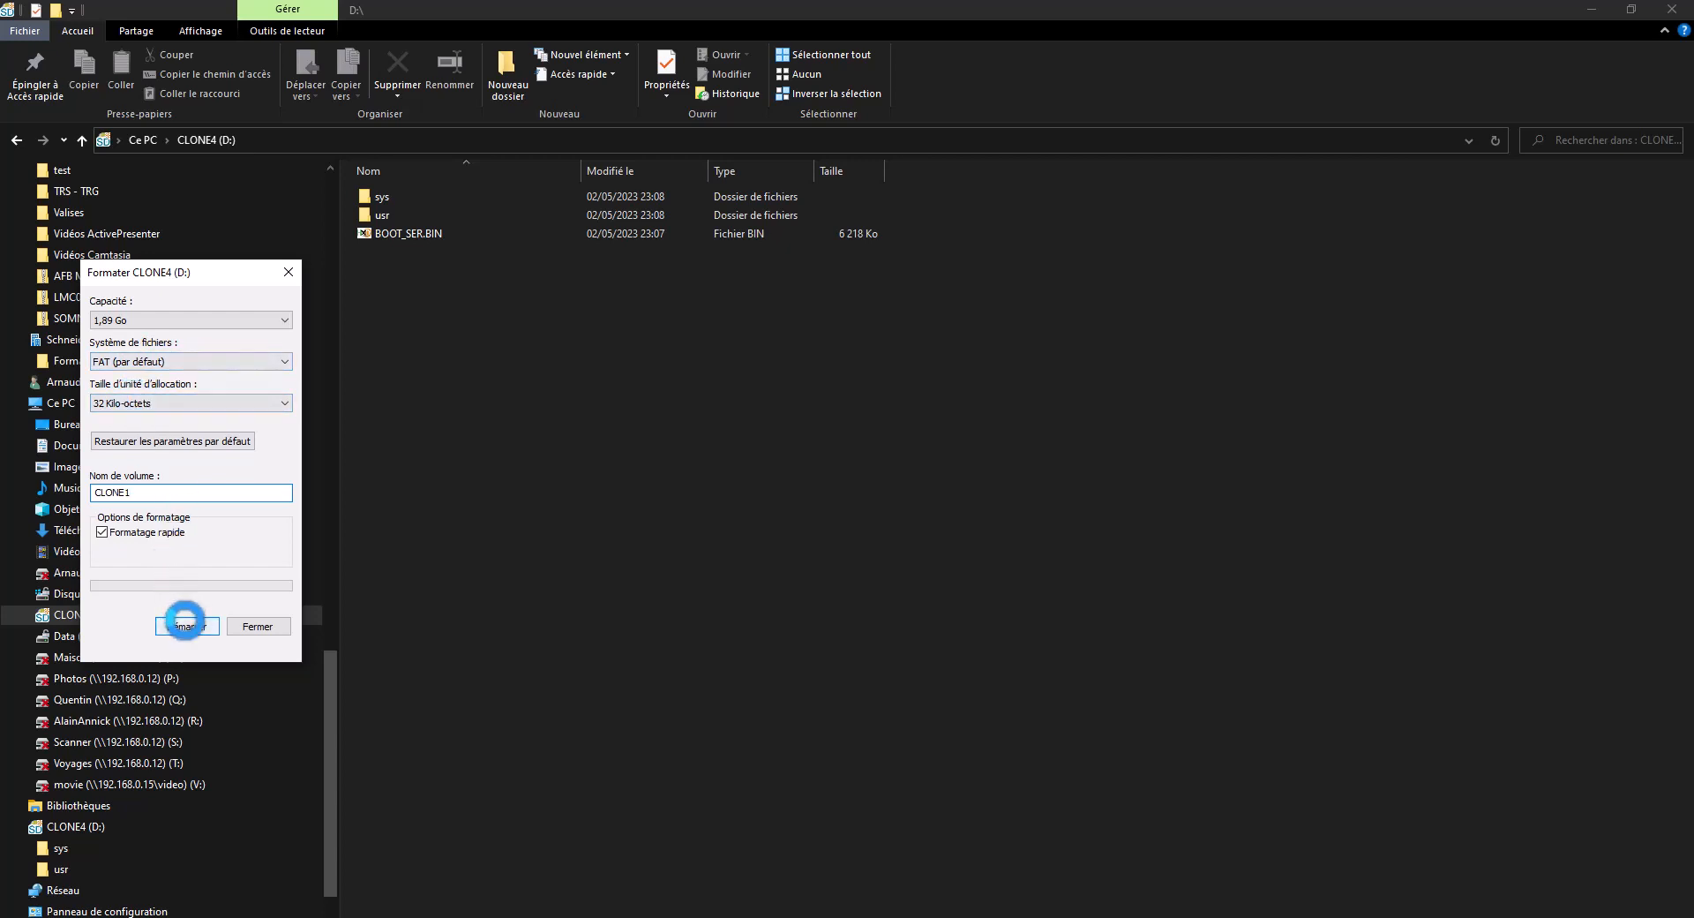
click(185, 624)
click(927, 486)
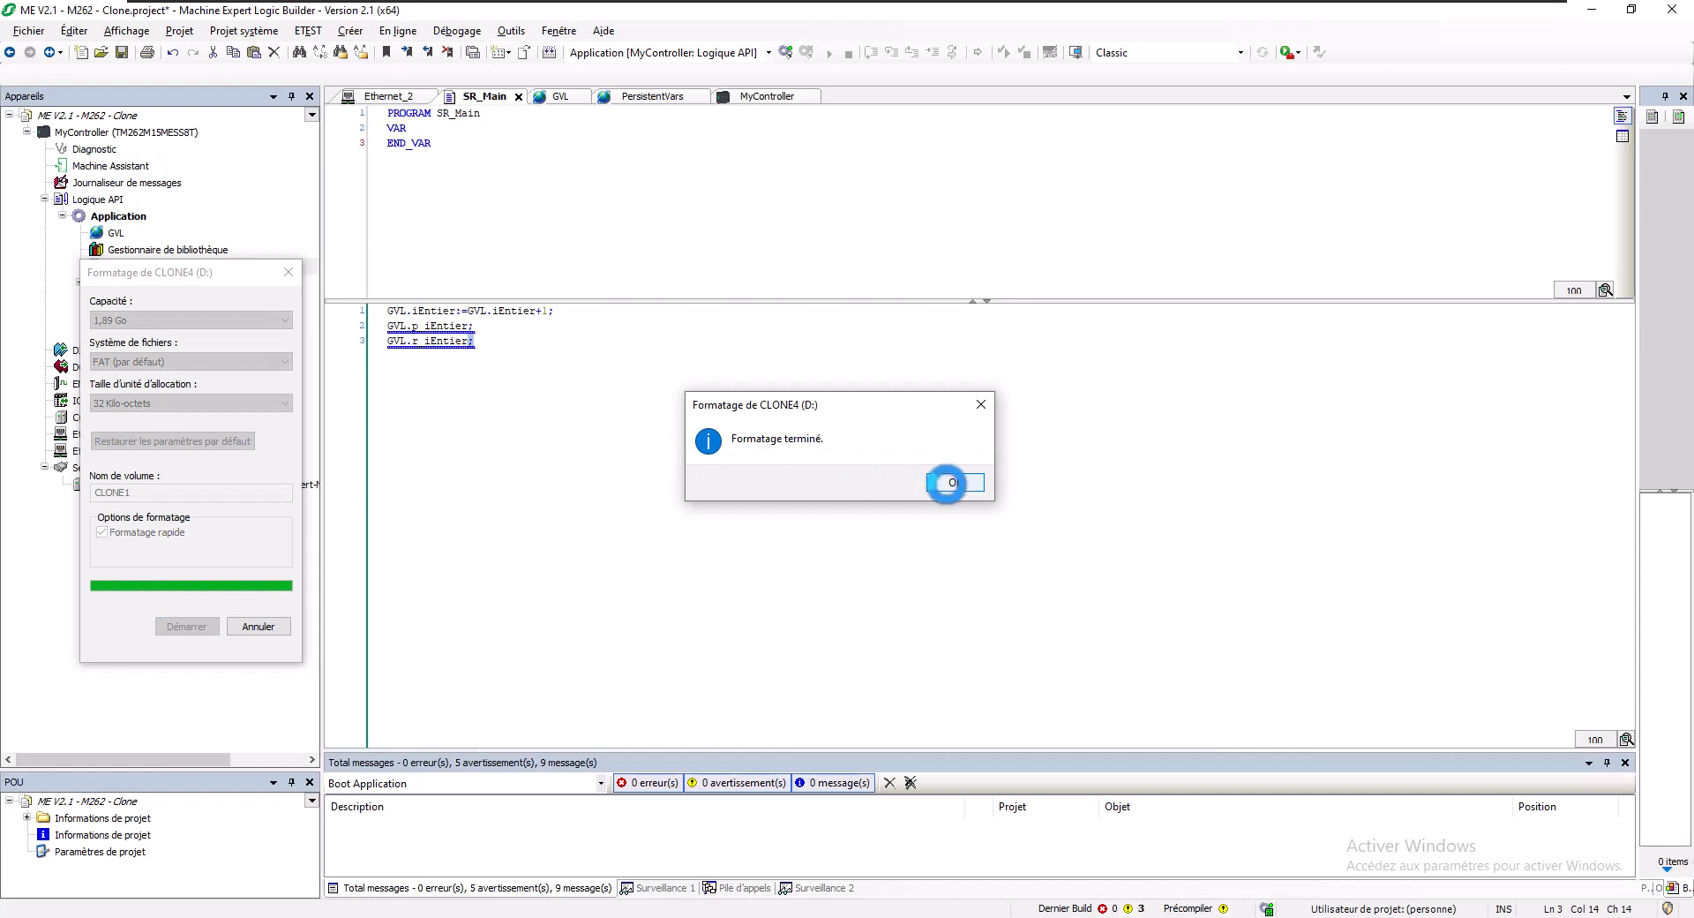
click(948, 482)
- Close the finished Formater CLONE4 (D:) window
click(264, 626)
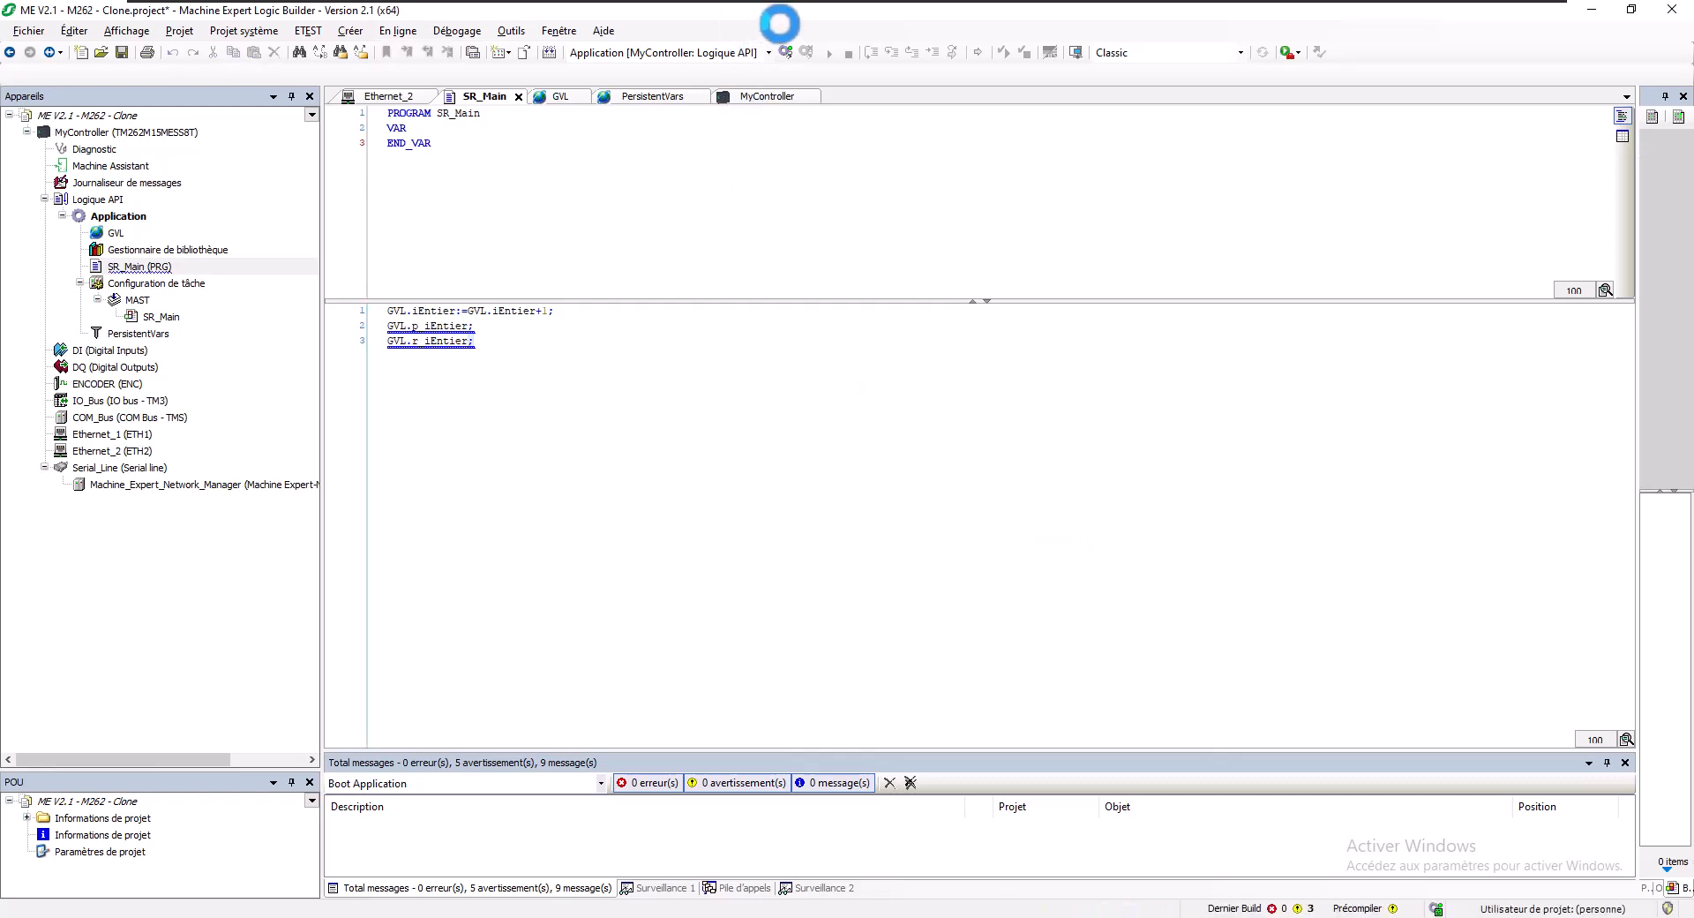
- Launch the Controller Assistant from the tools list
click(511, 30)
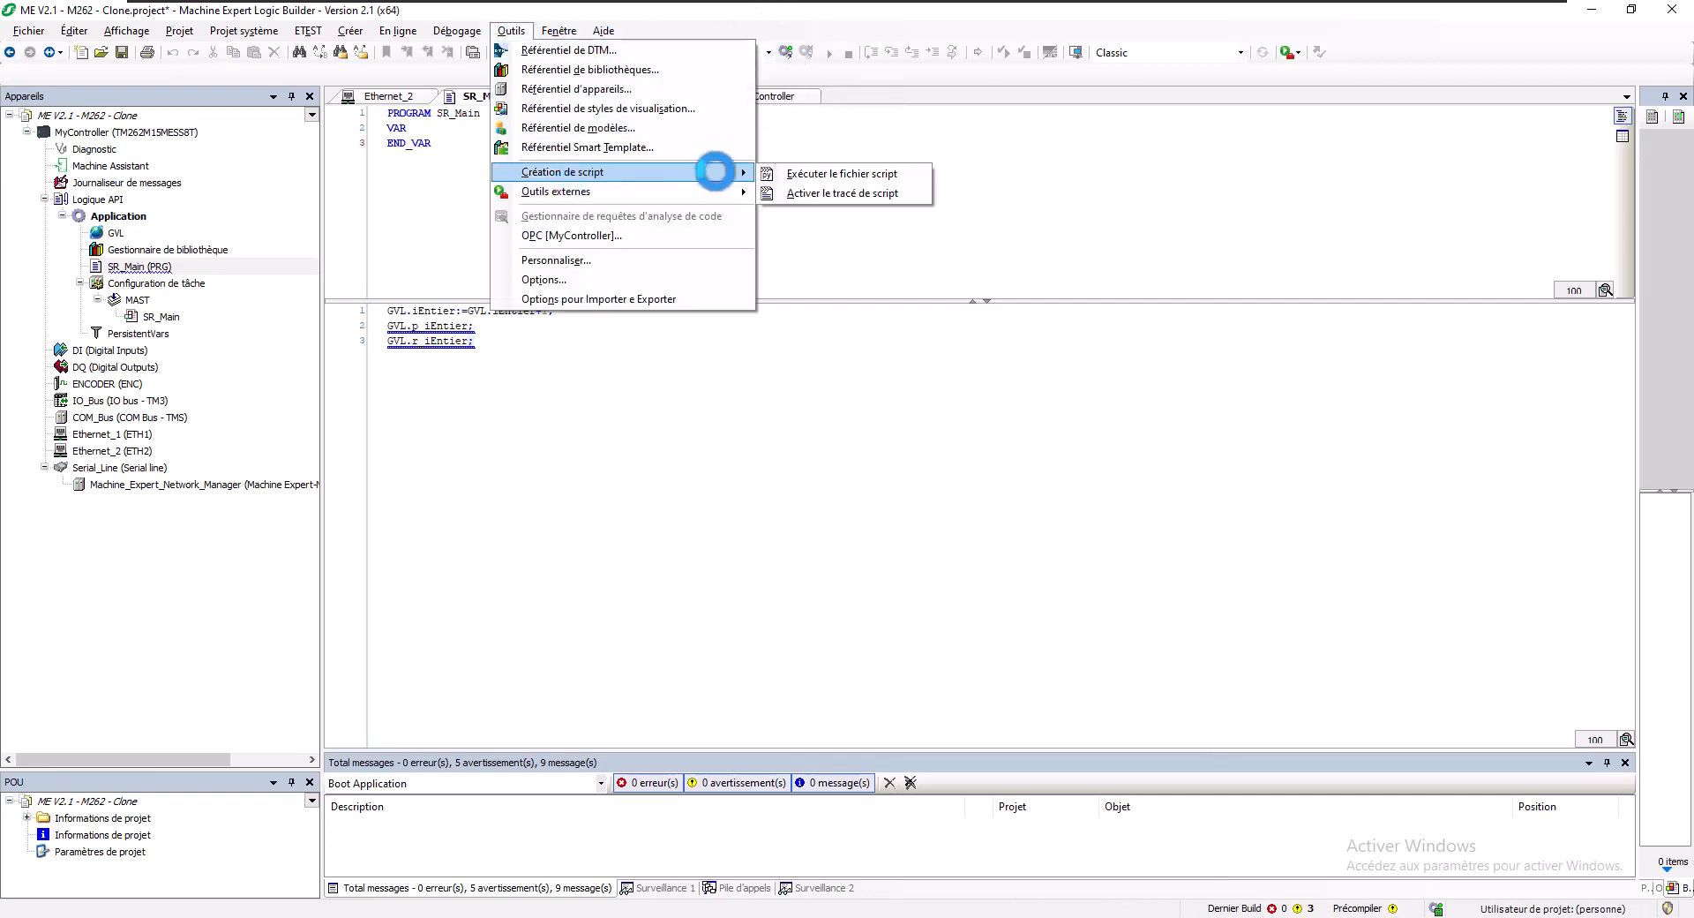
mouse_move(670, 191)
click(839, 191)
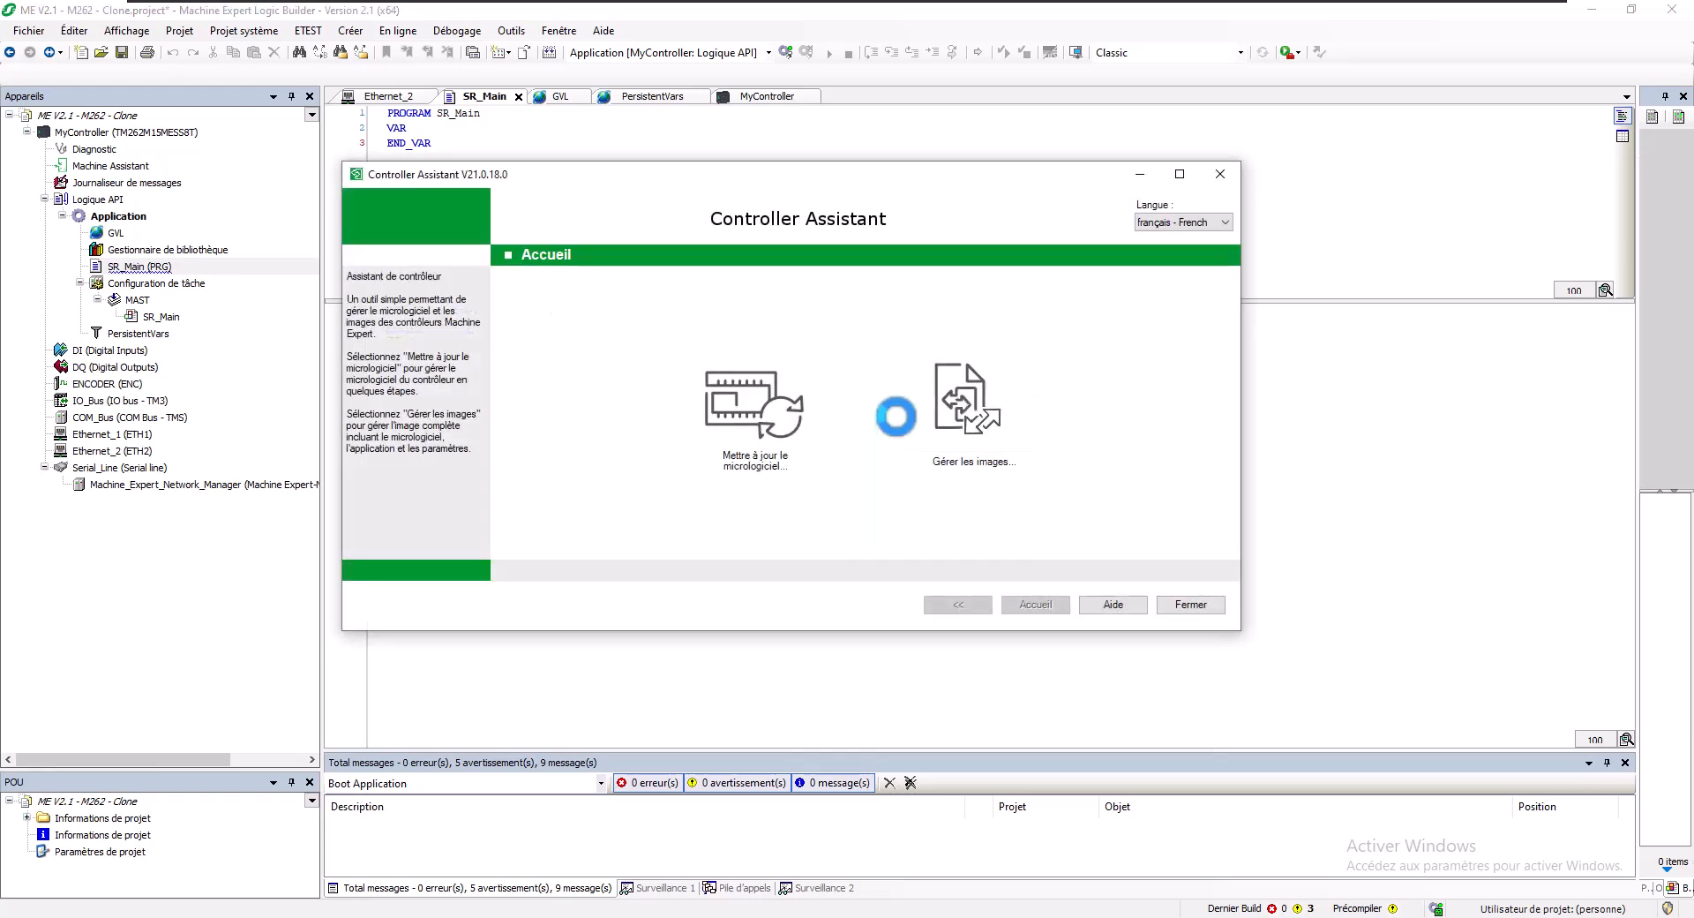
- Start a firmware update for M262 with firmware V5.1.5.14, keeping the default communication parameters
click(745, 407)
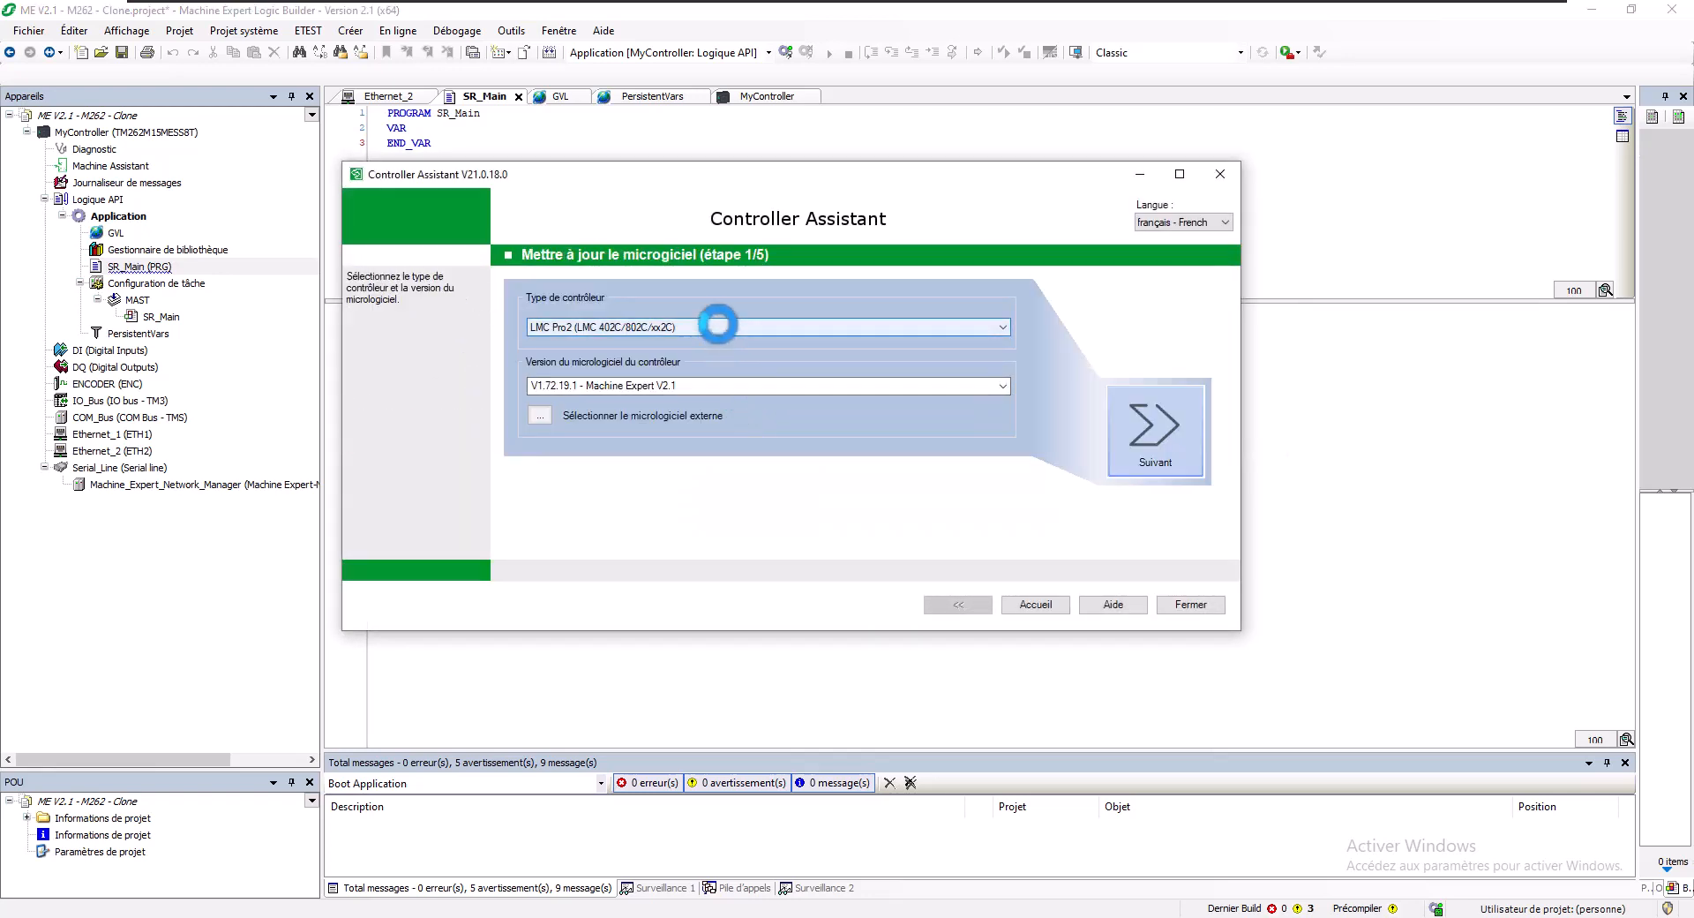
click(695, 326)
click(565, 480)
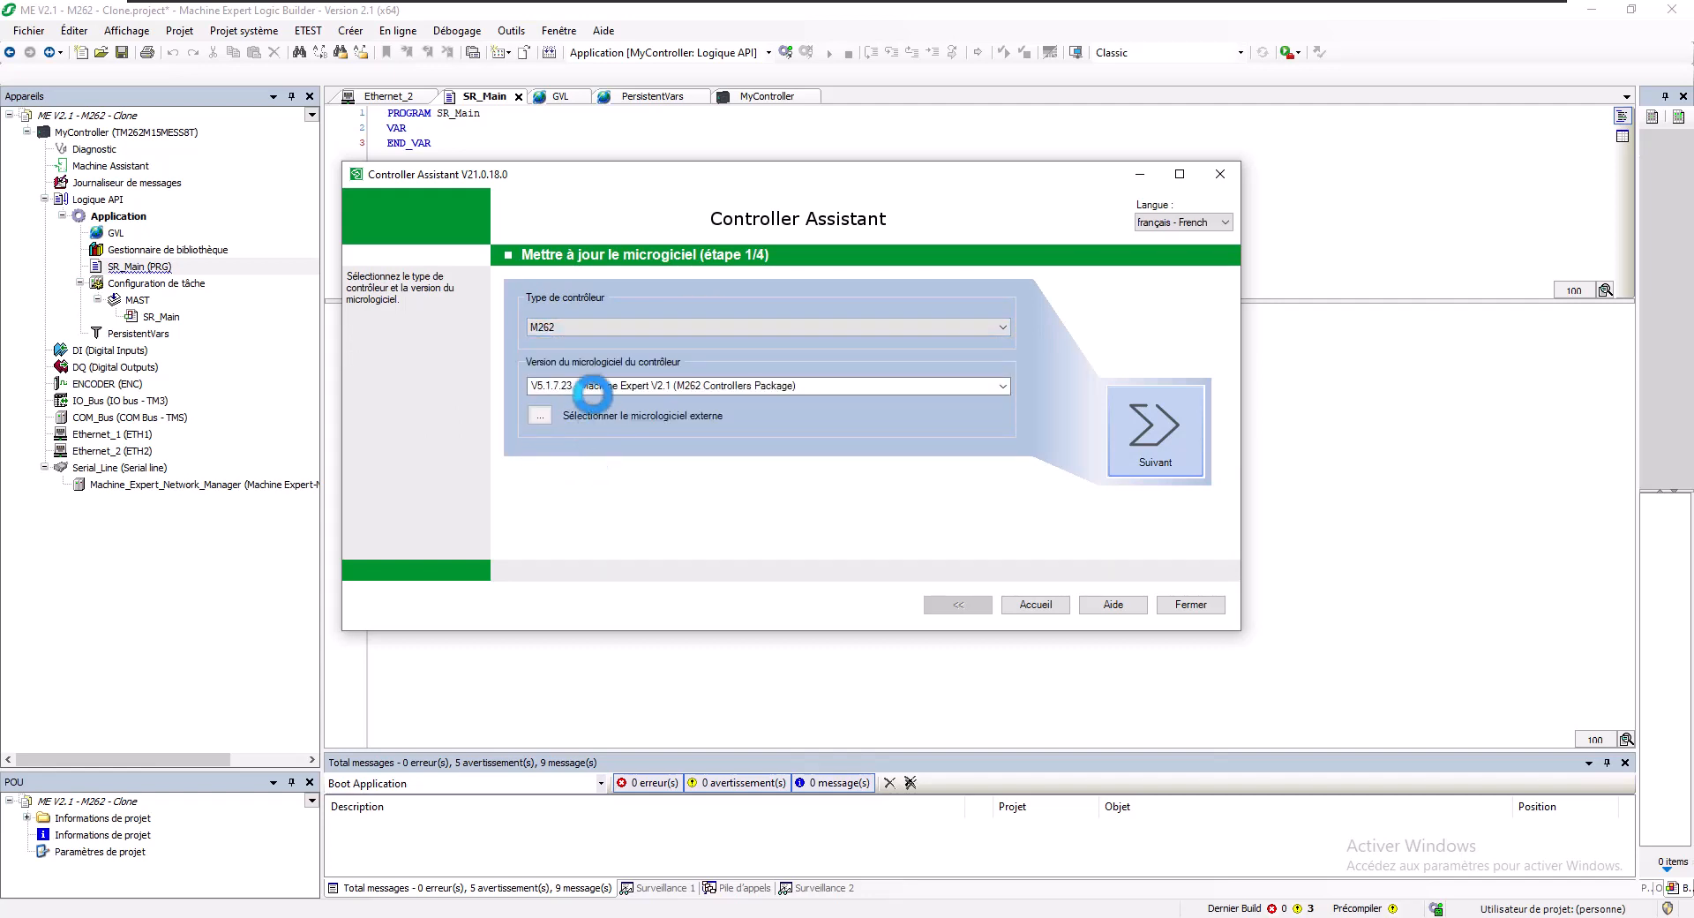
click(594, 386)
click(607, 441)
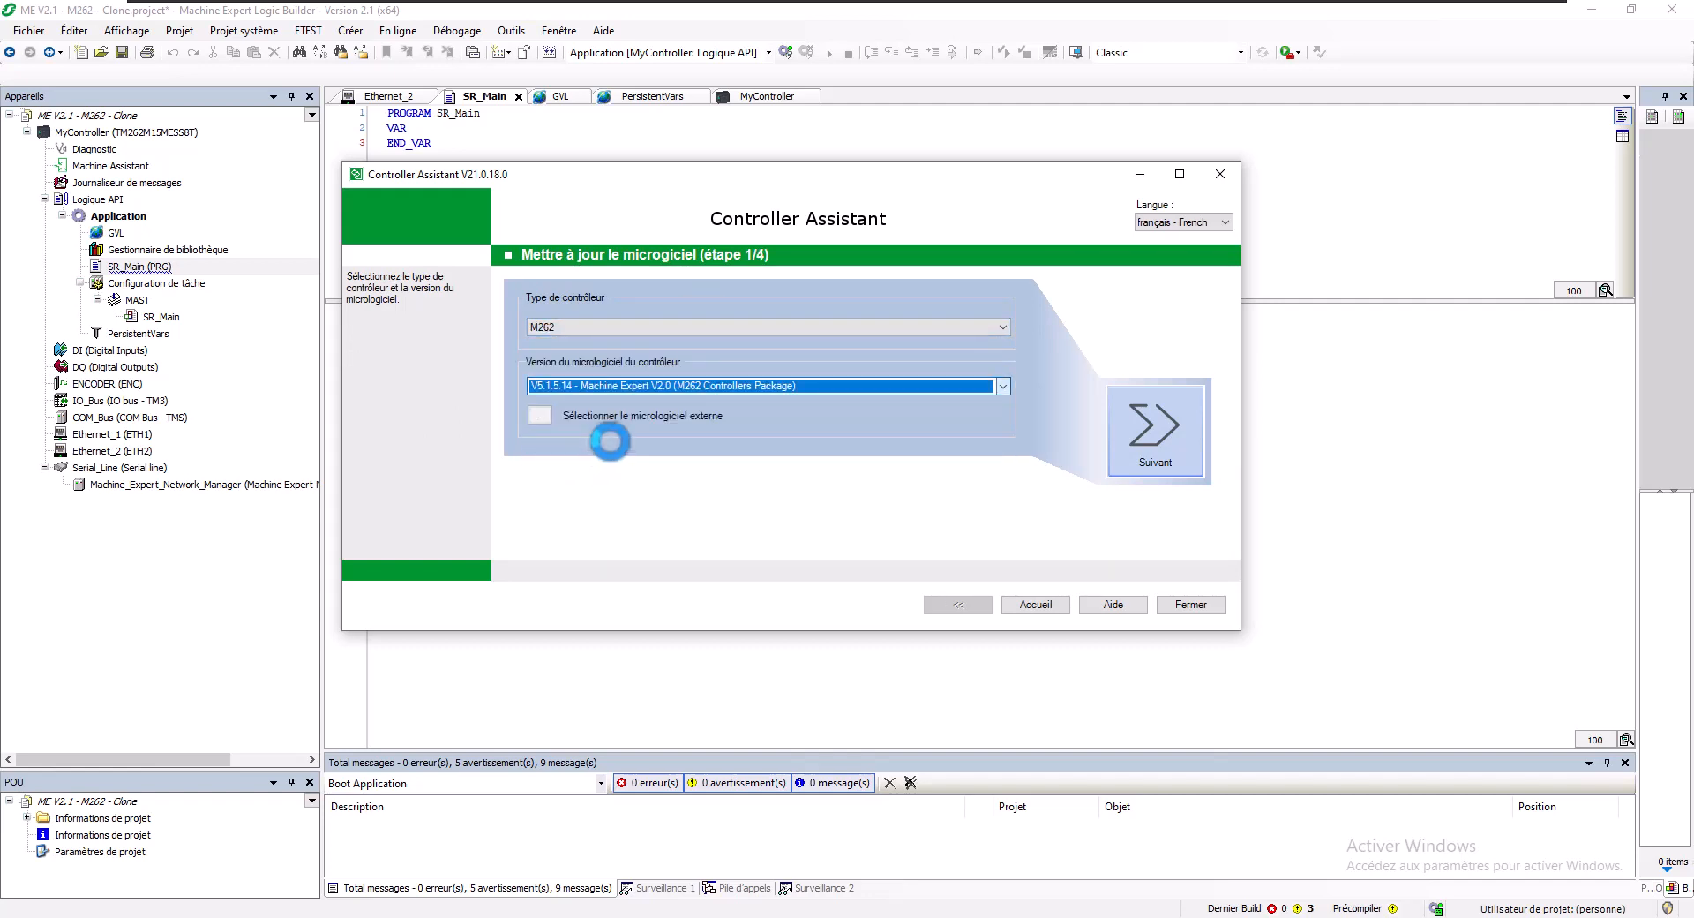
click(1161, 431)
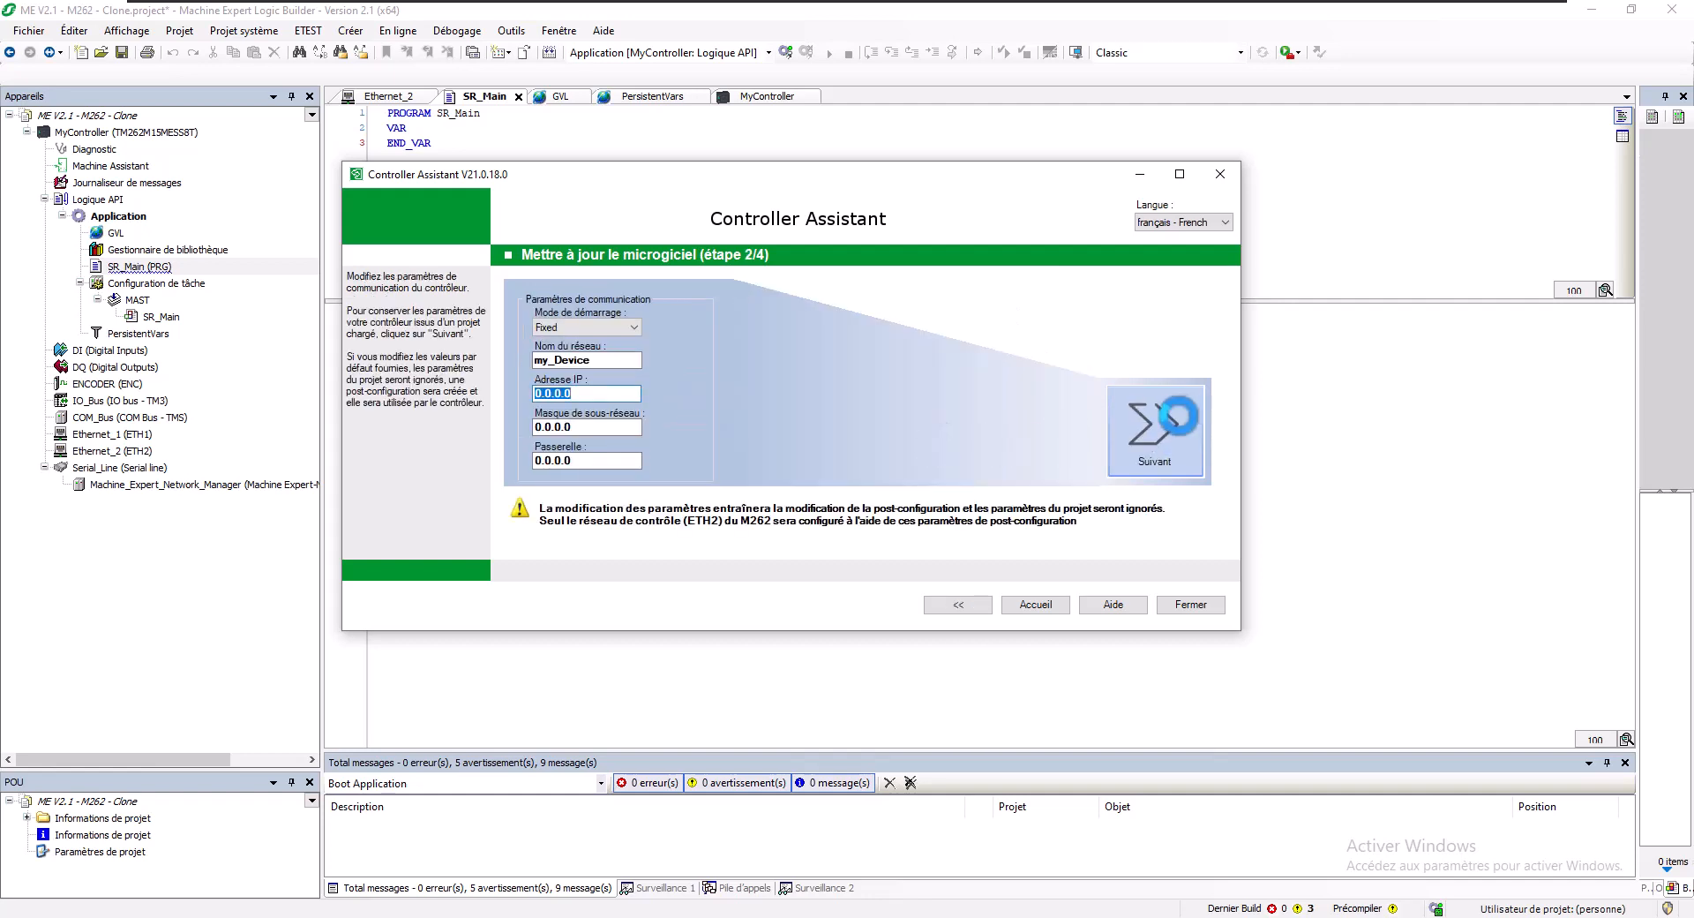
click(1161, 420)
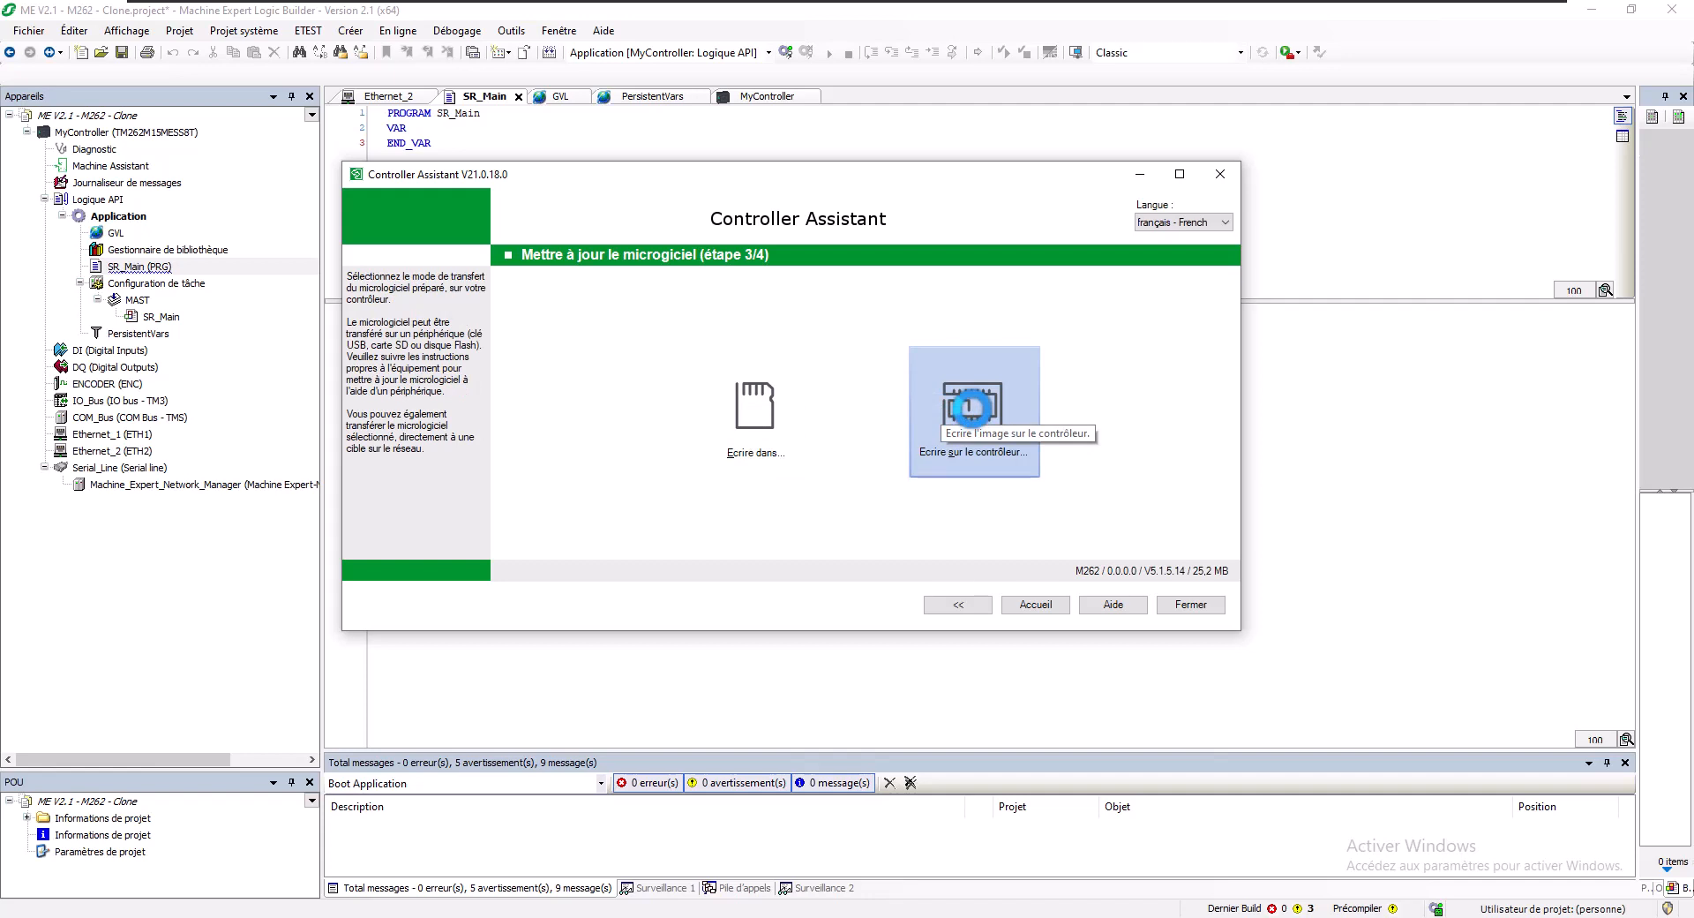
- Choose a direct write to the controller and connect to the one at 192.168.1.62
click(971, 406)
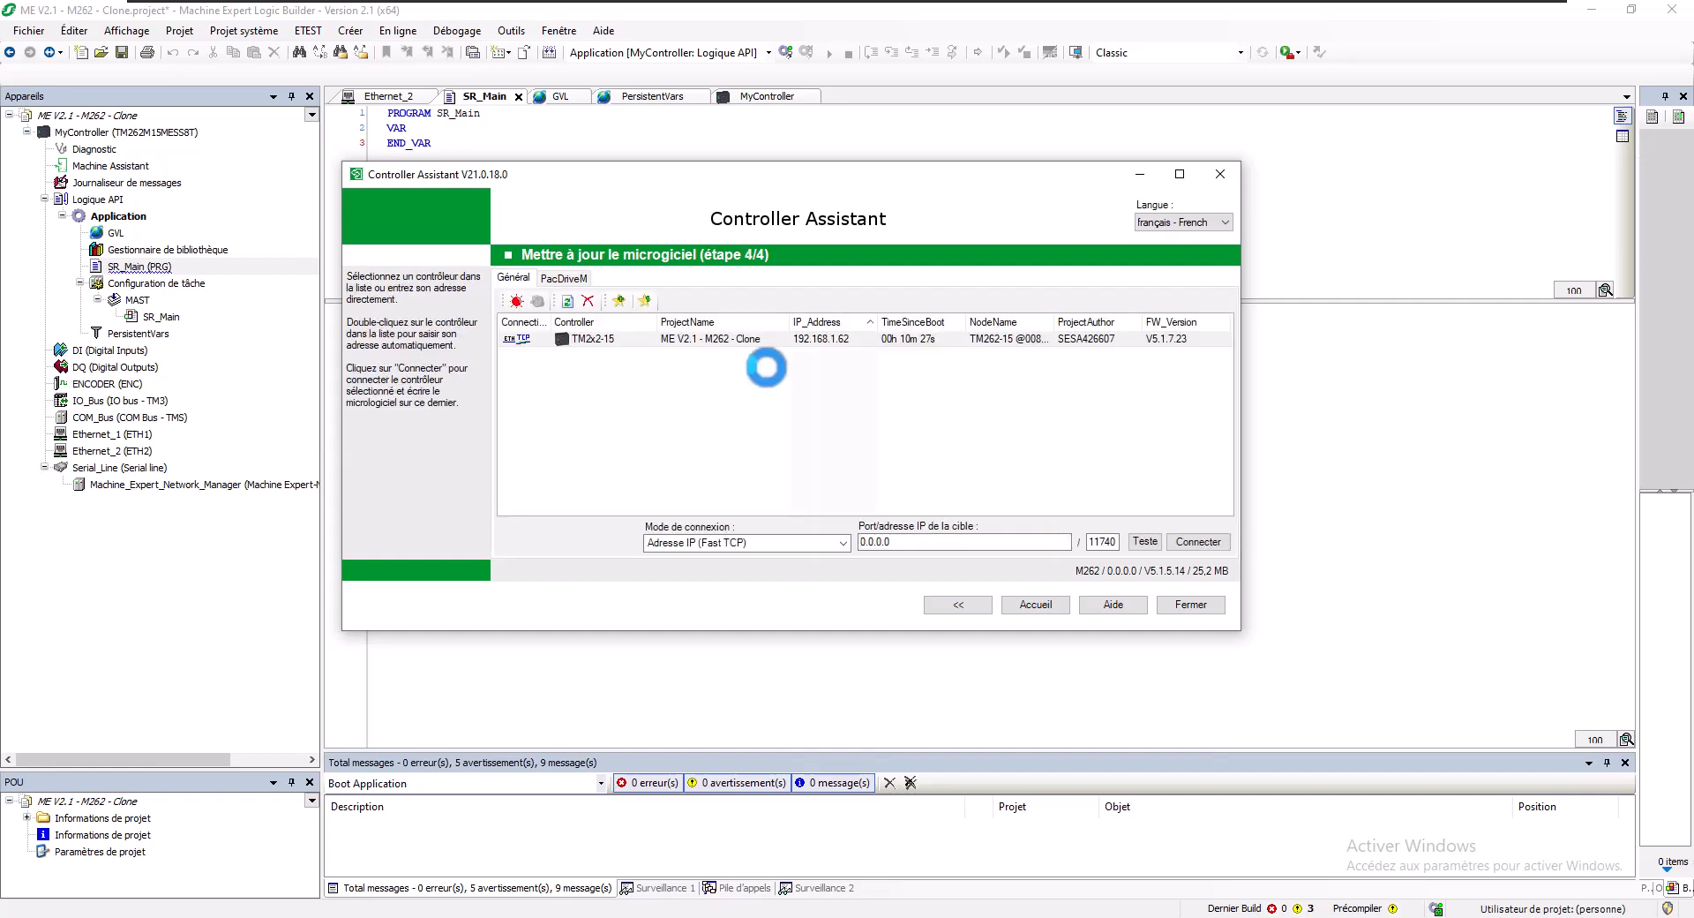
double_click(732, 338)
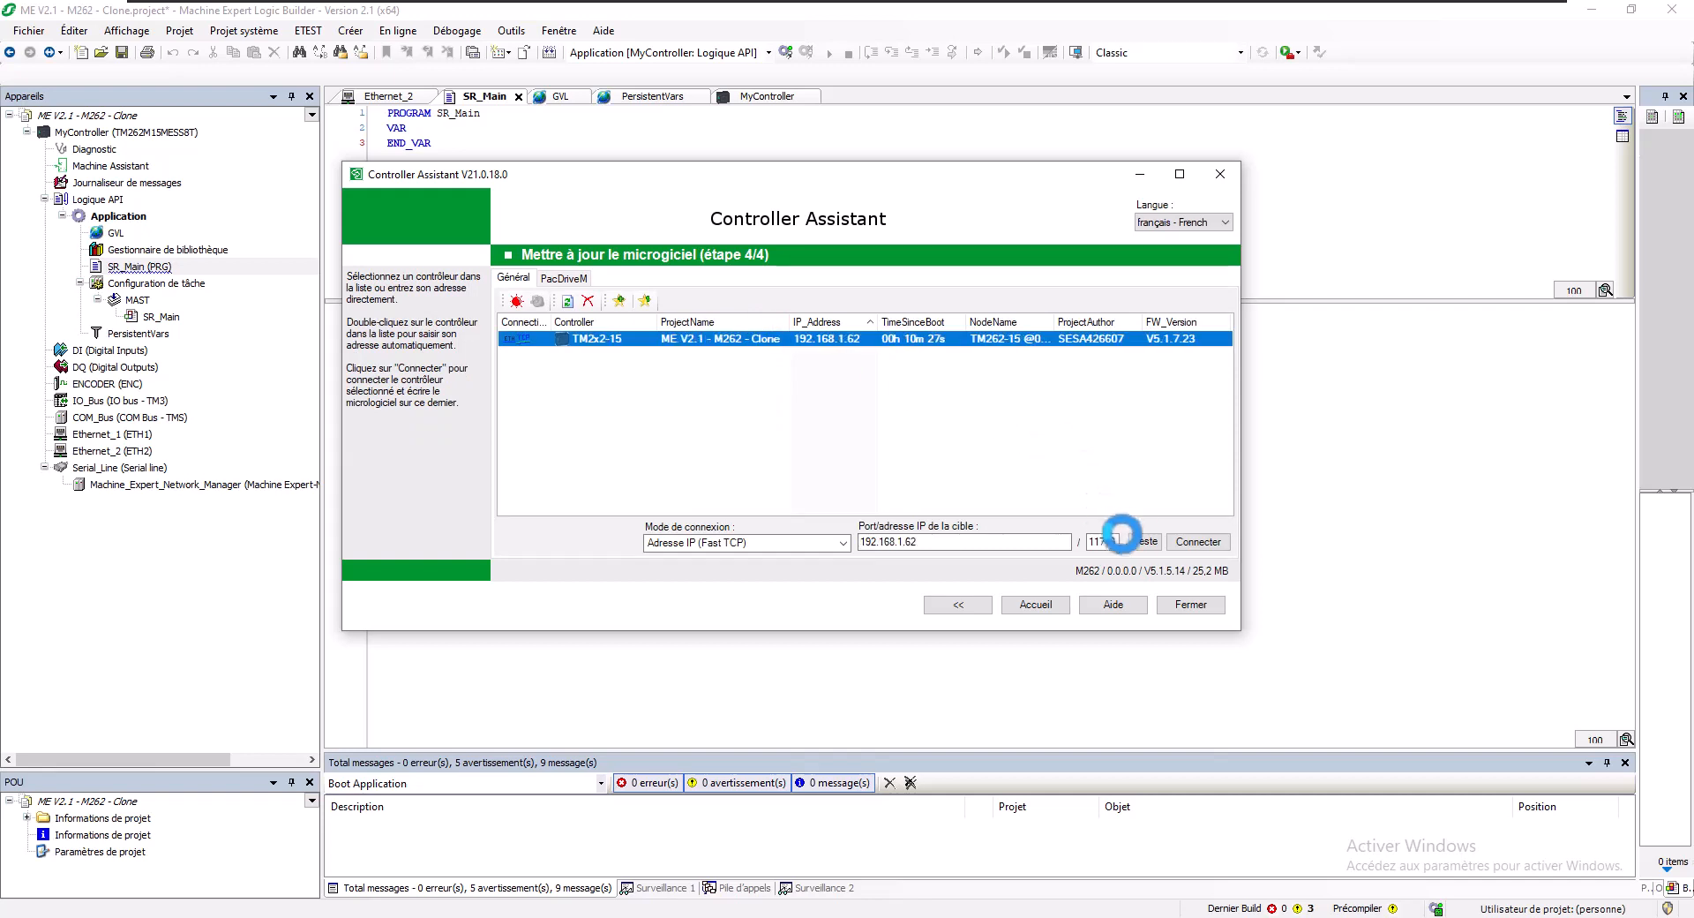
click(1191, 541)
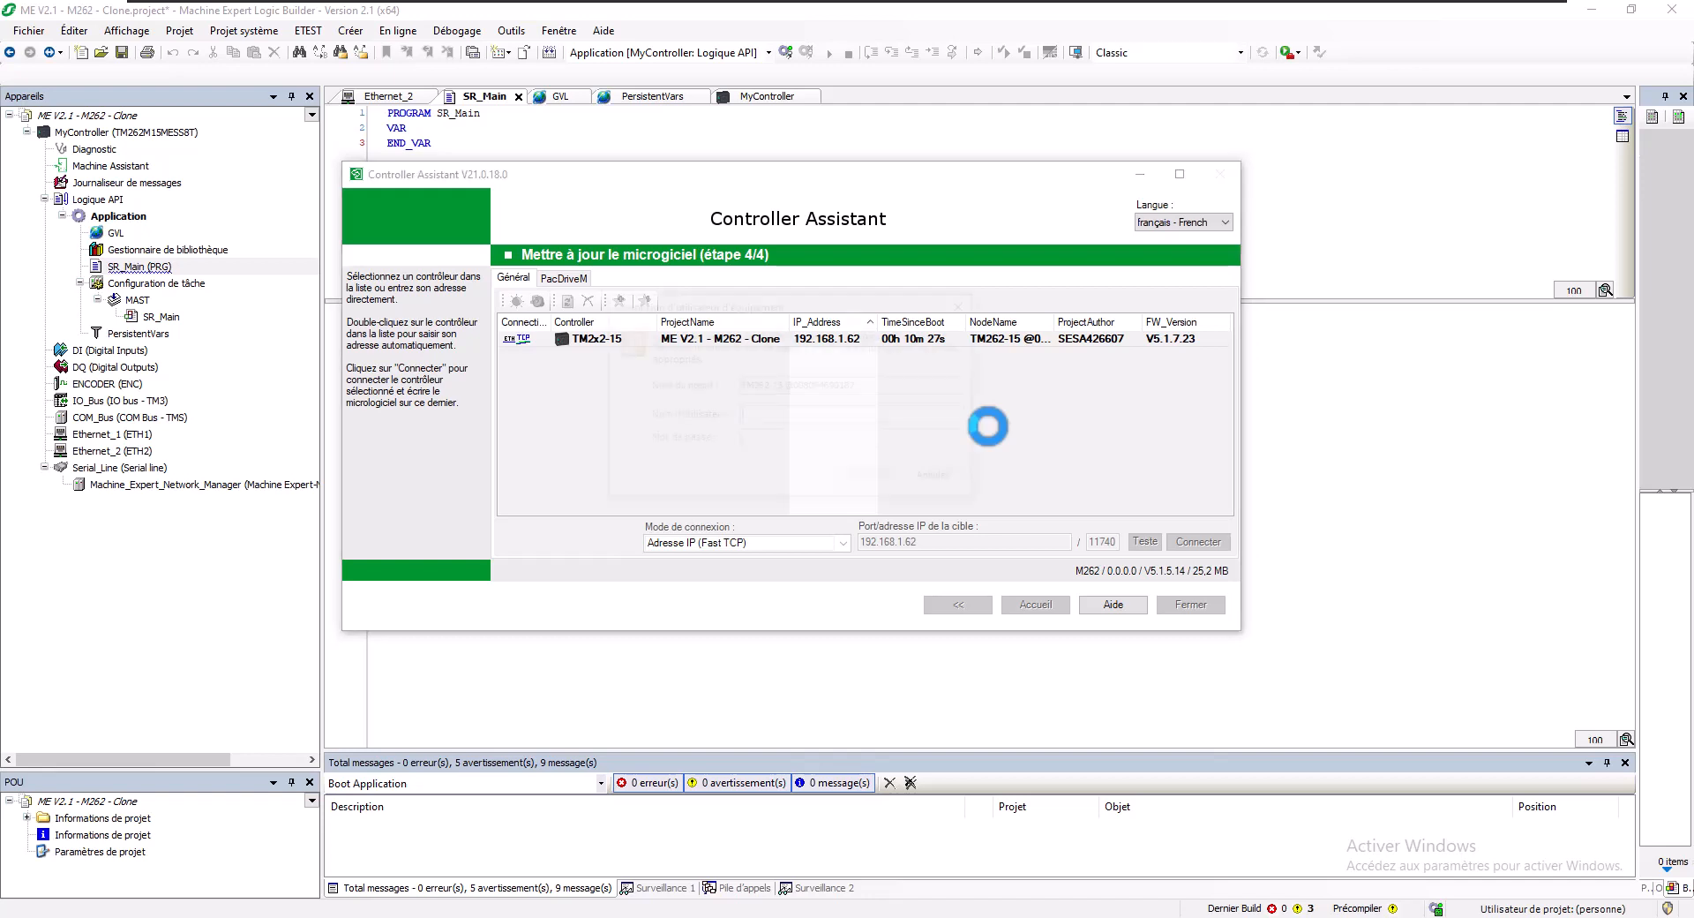
- Log in with the device username and password and choose restoring factory-default user rights
text(Admin)
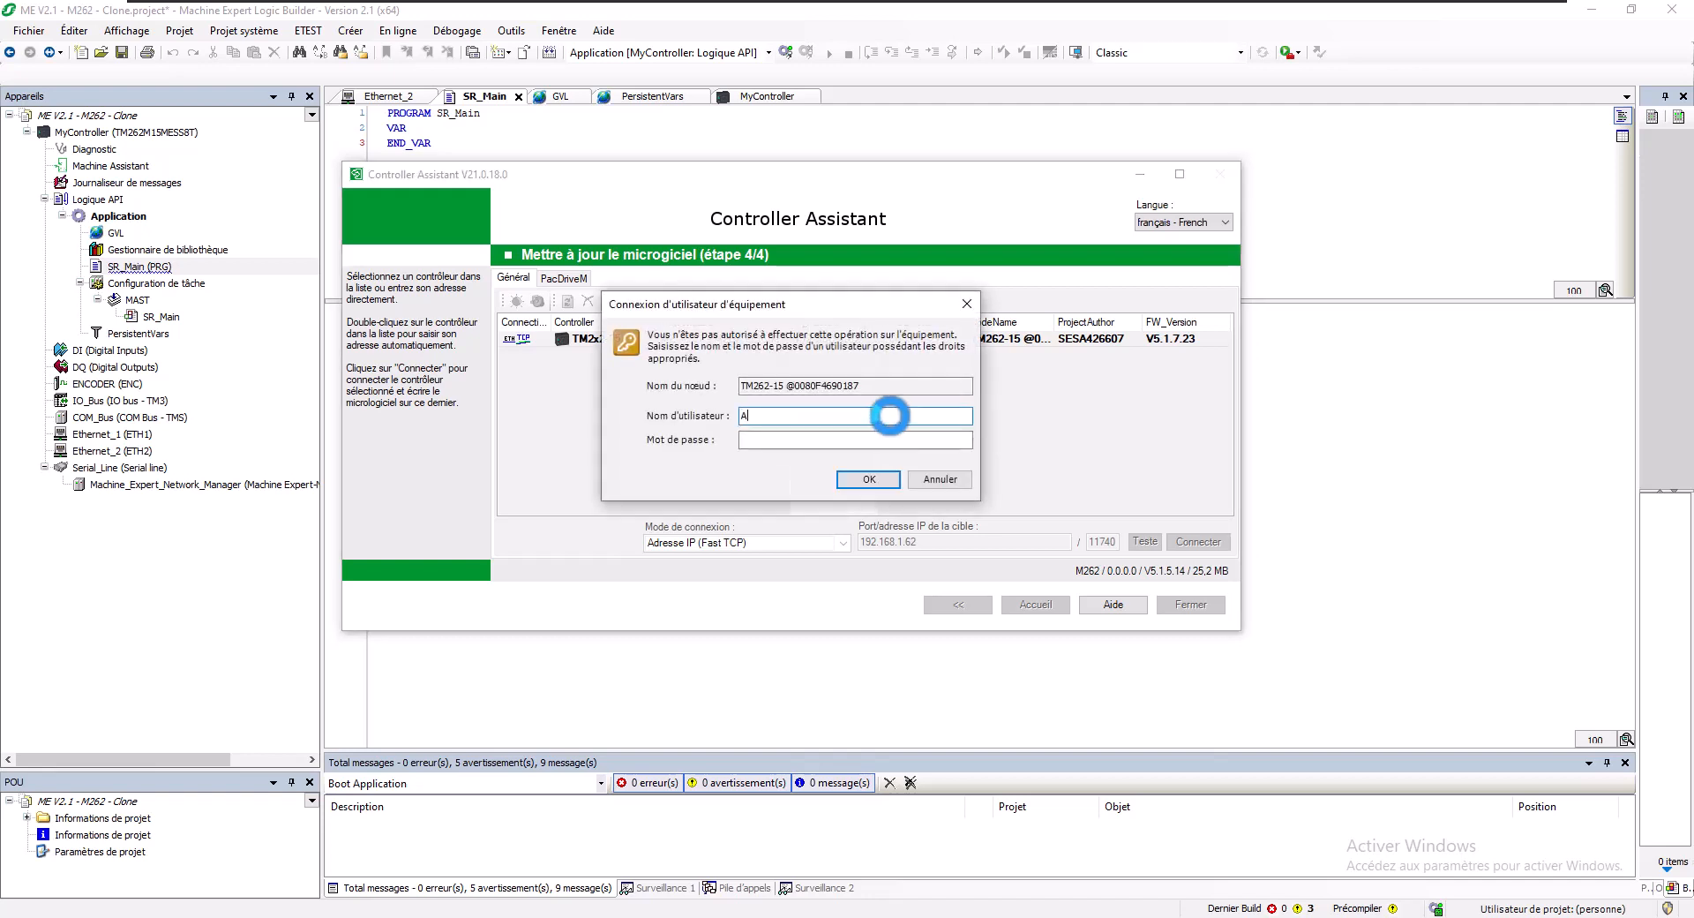
key(Tab)
text(A)
key(Return)
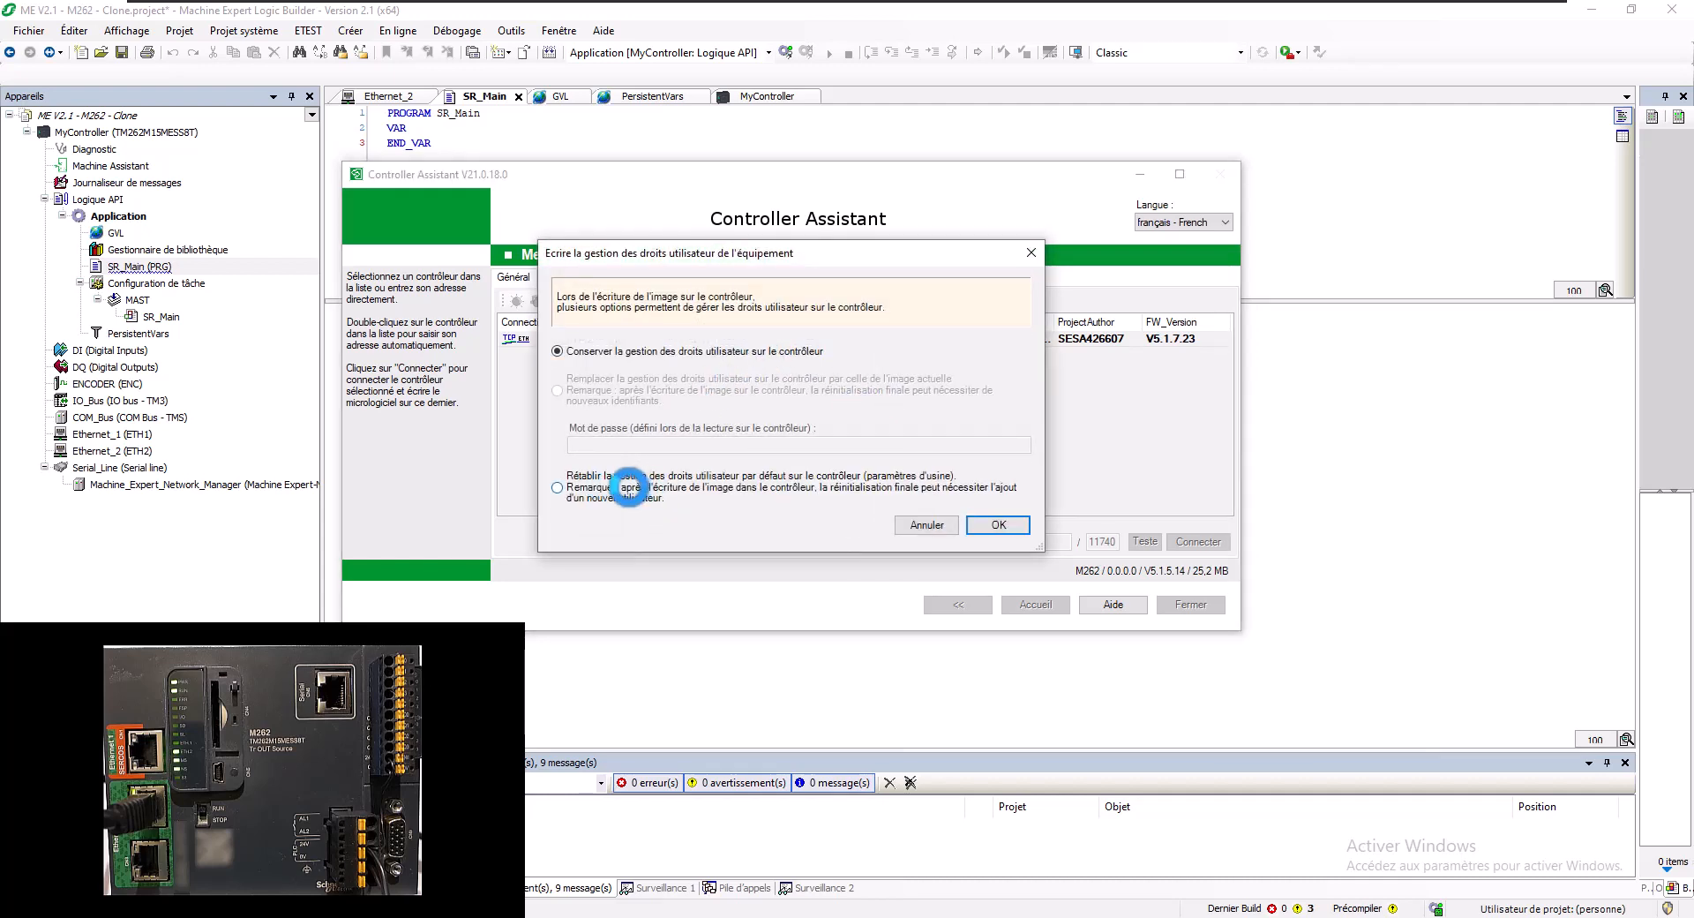
click(585, 483)
click(996, 524)
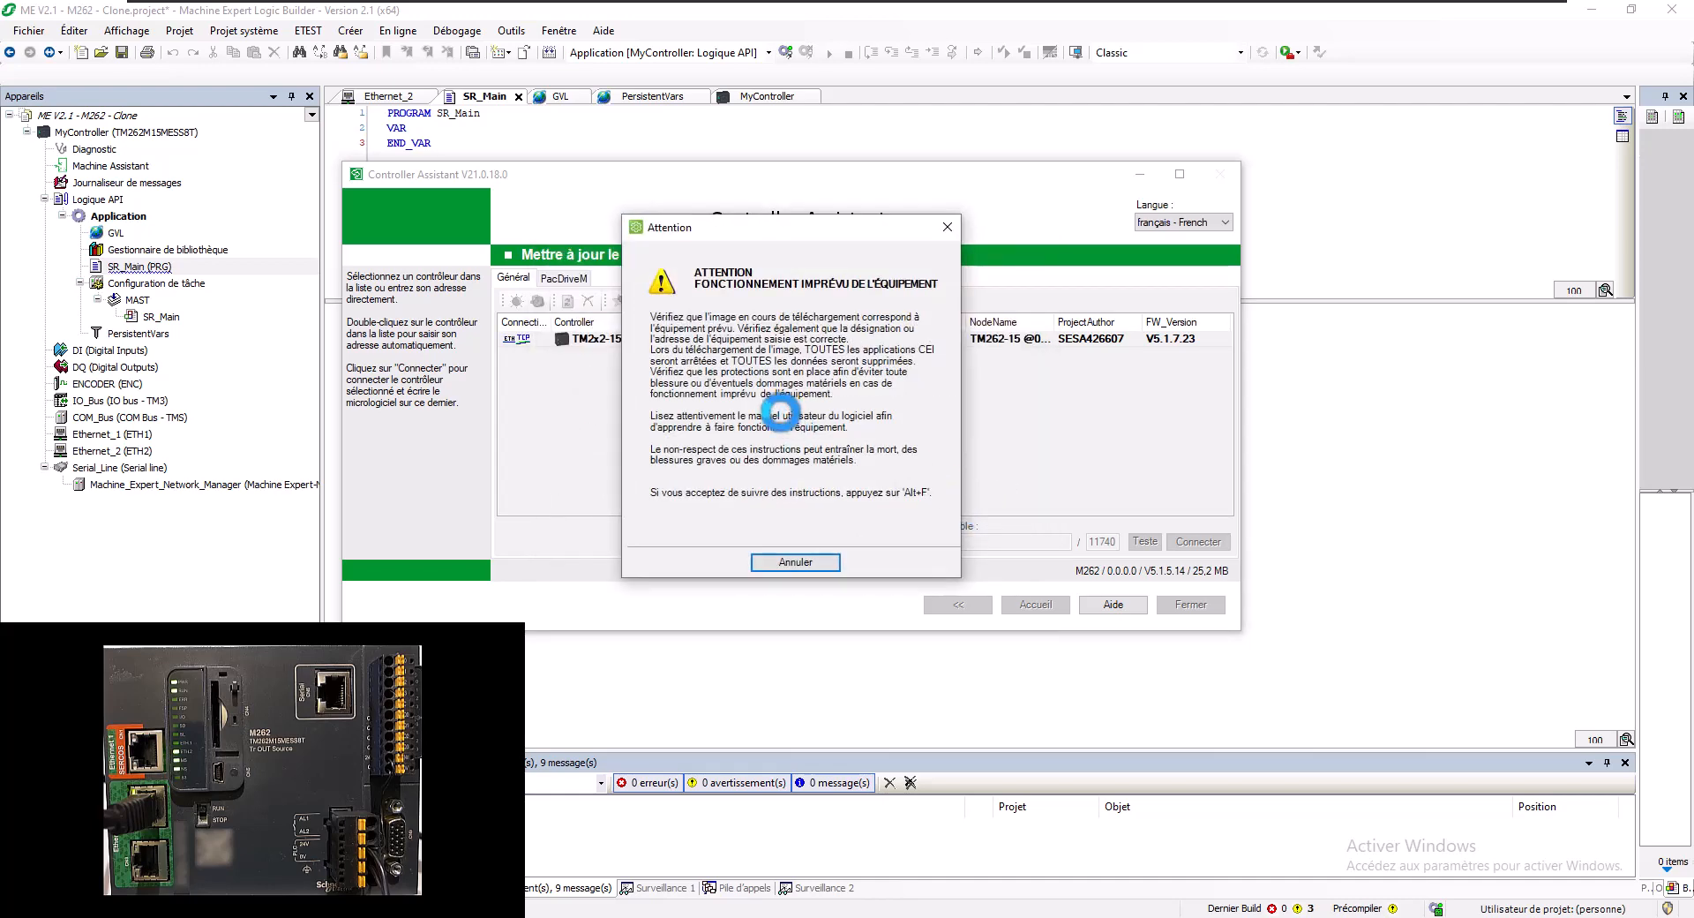
- Accept the warning, write the firmware image to the M262, and close Controller Assistant after success
key(alt+f)
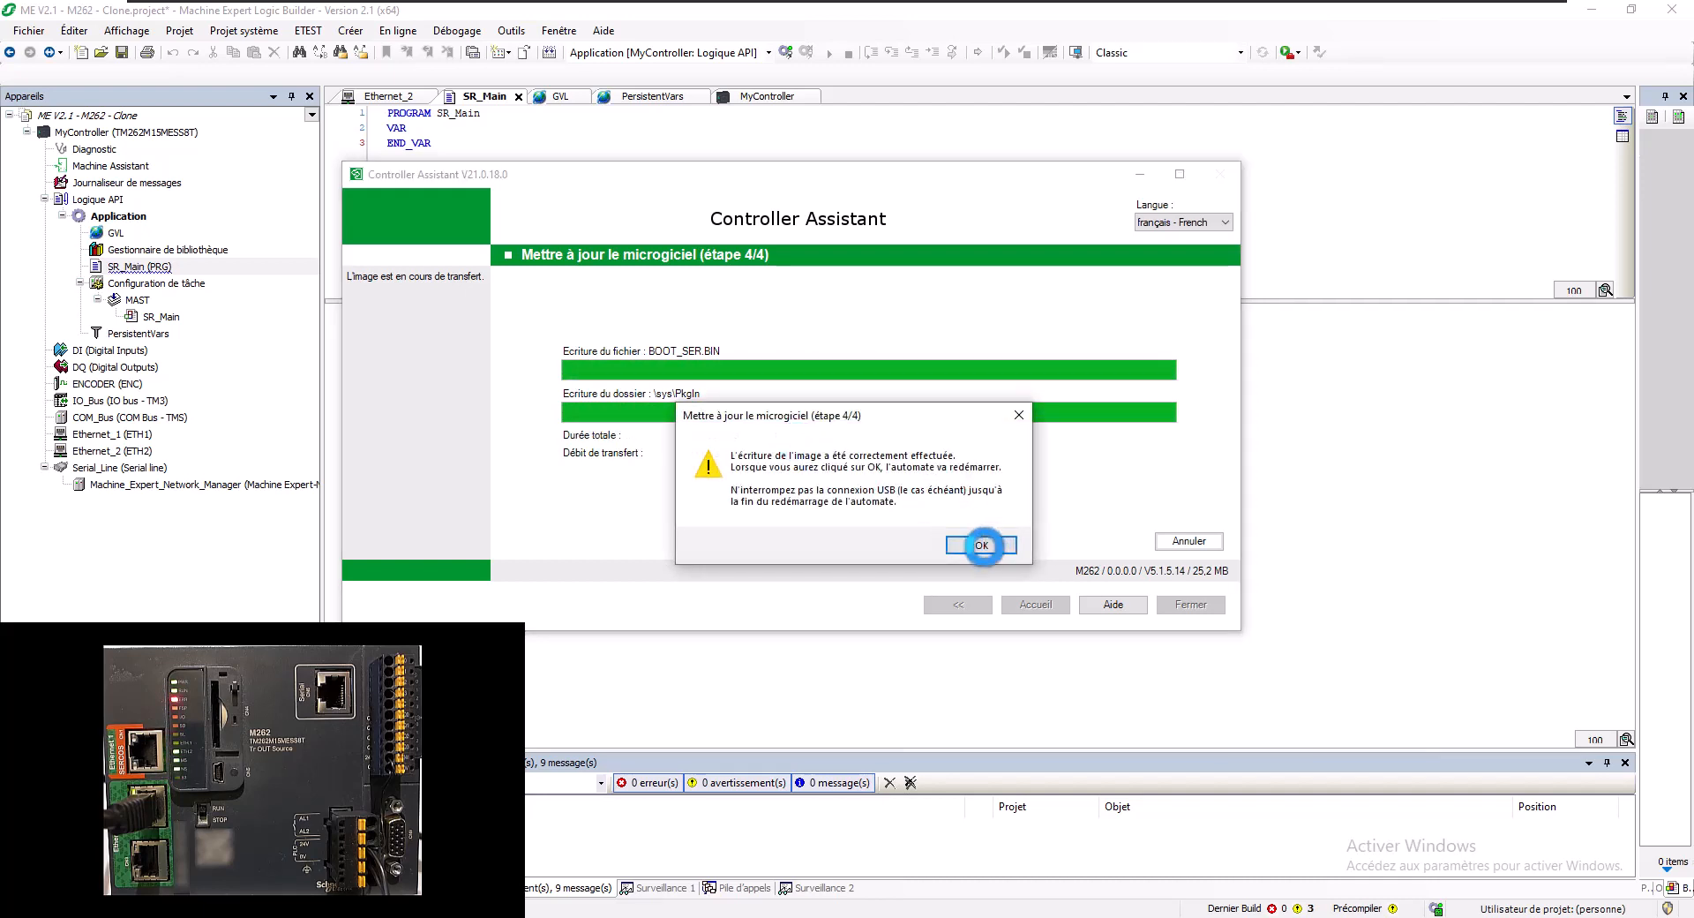
click(980, 545)
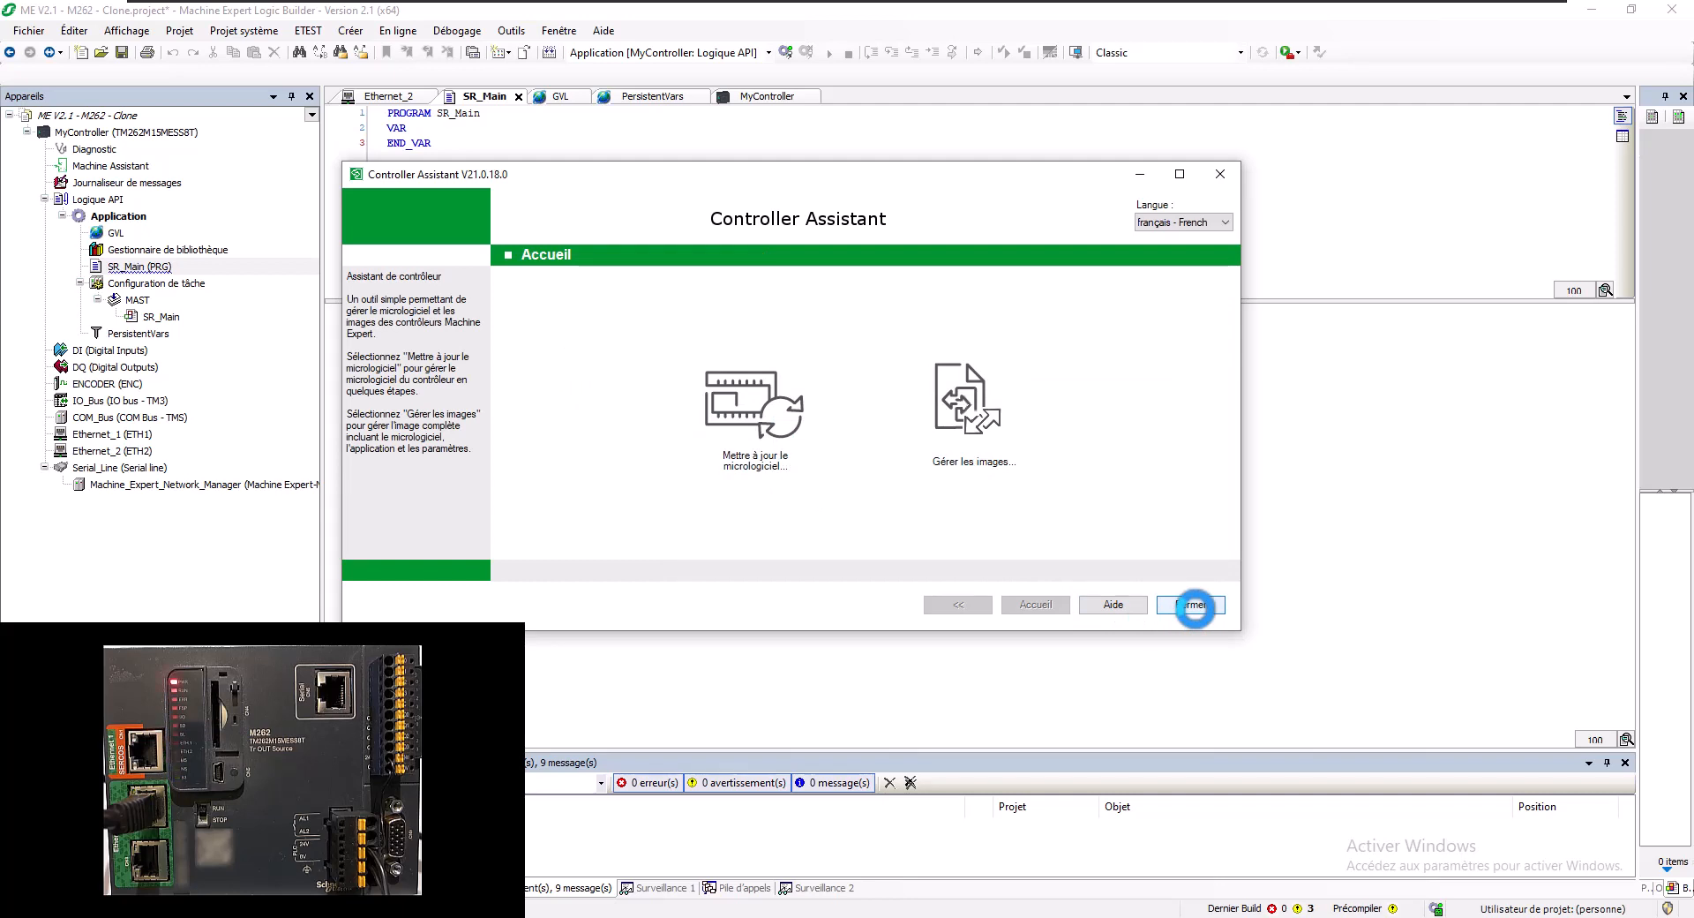
click(1193, 604)
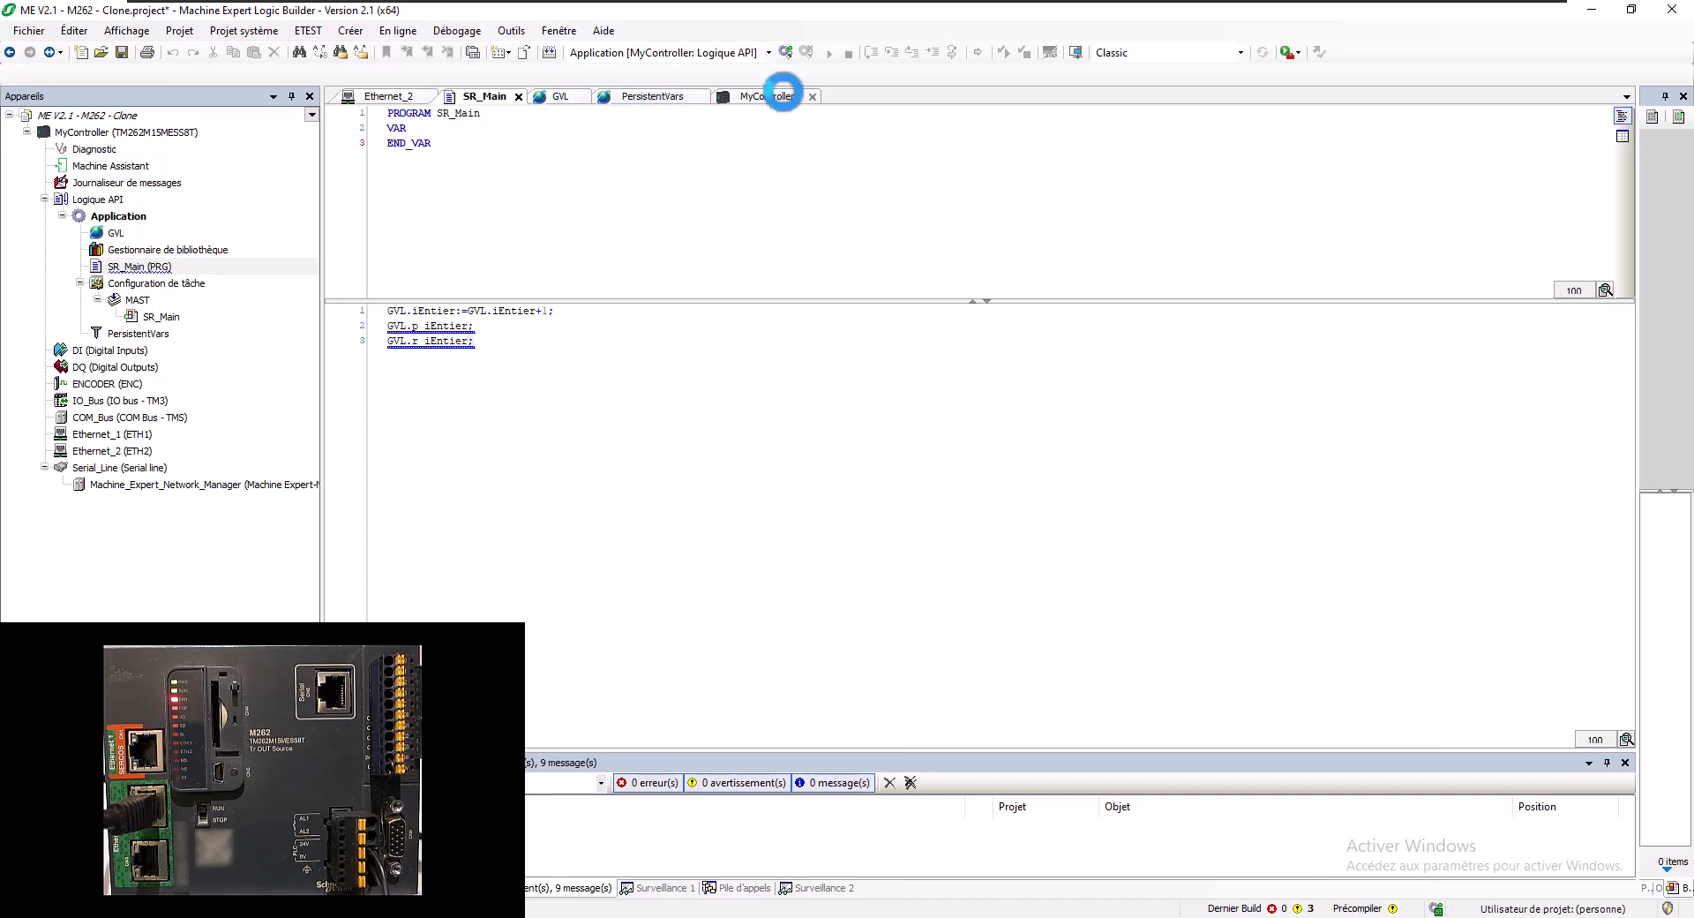
- Remove all controllers from MyController's device list and start a new network scan
click(781, 95)
right_click(673, 181)
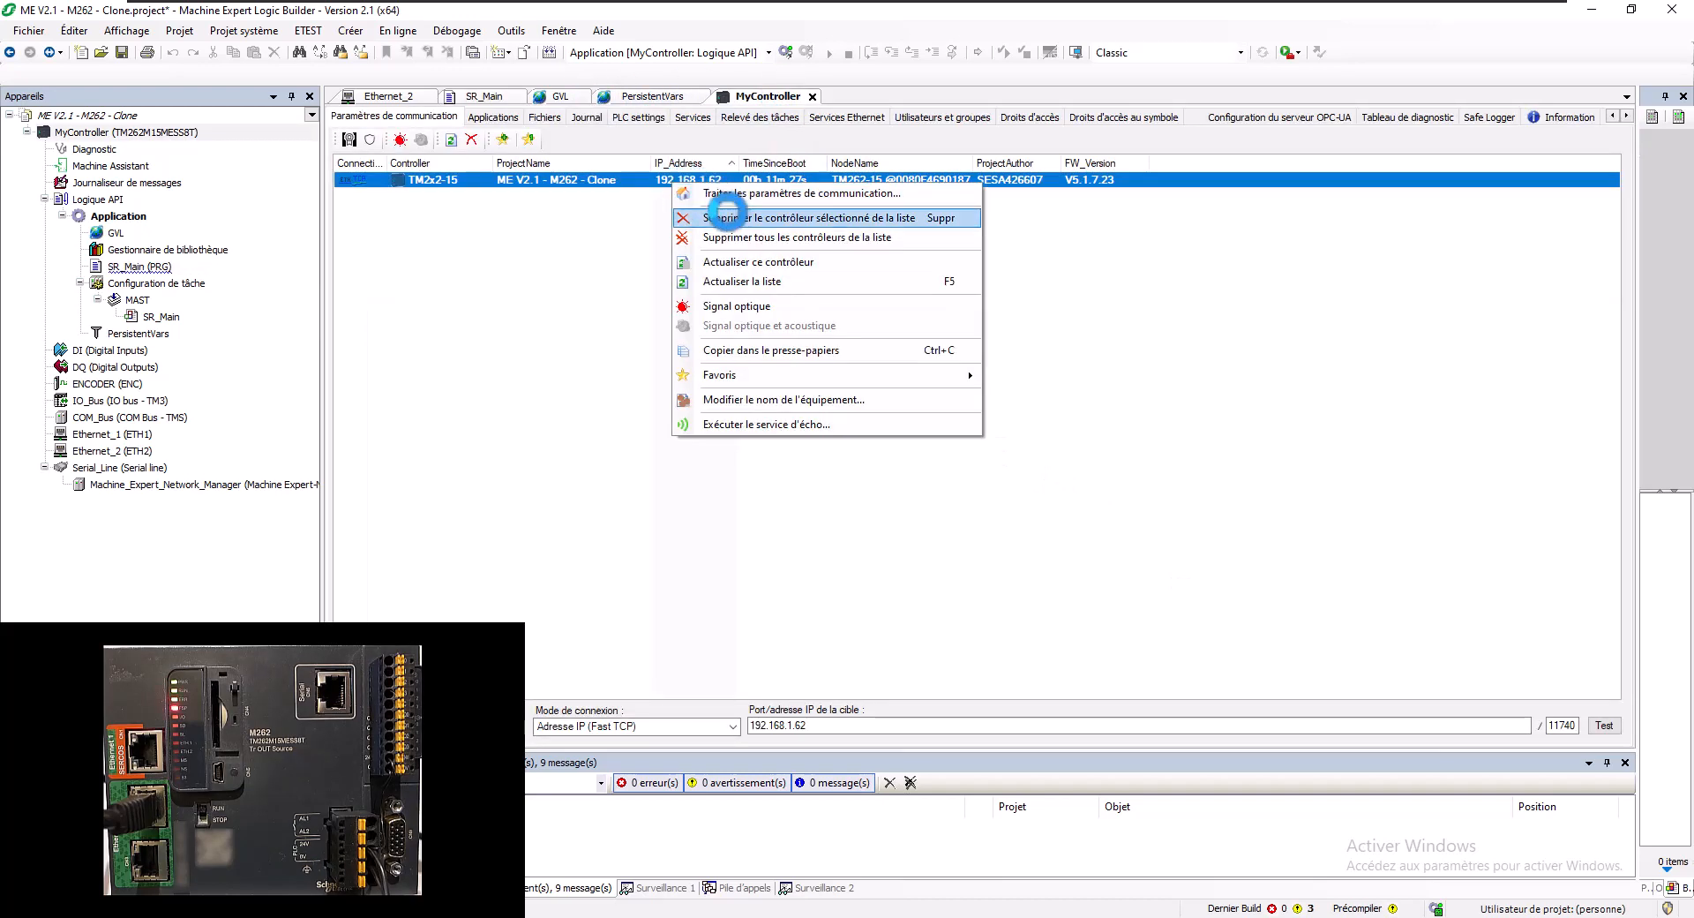
click(735, 237)
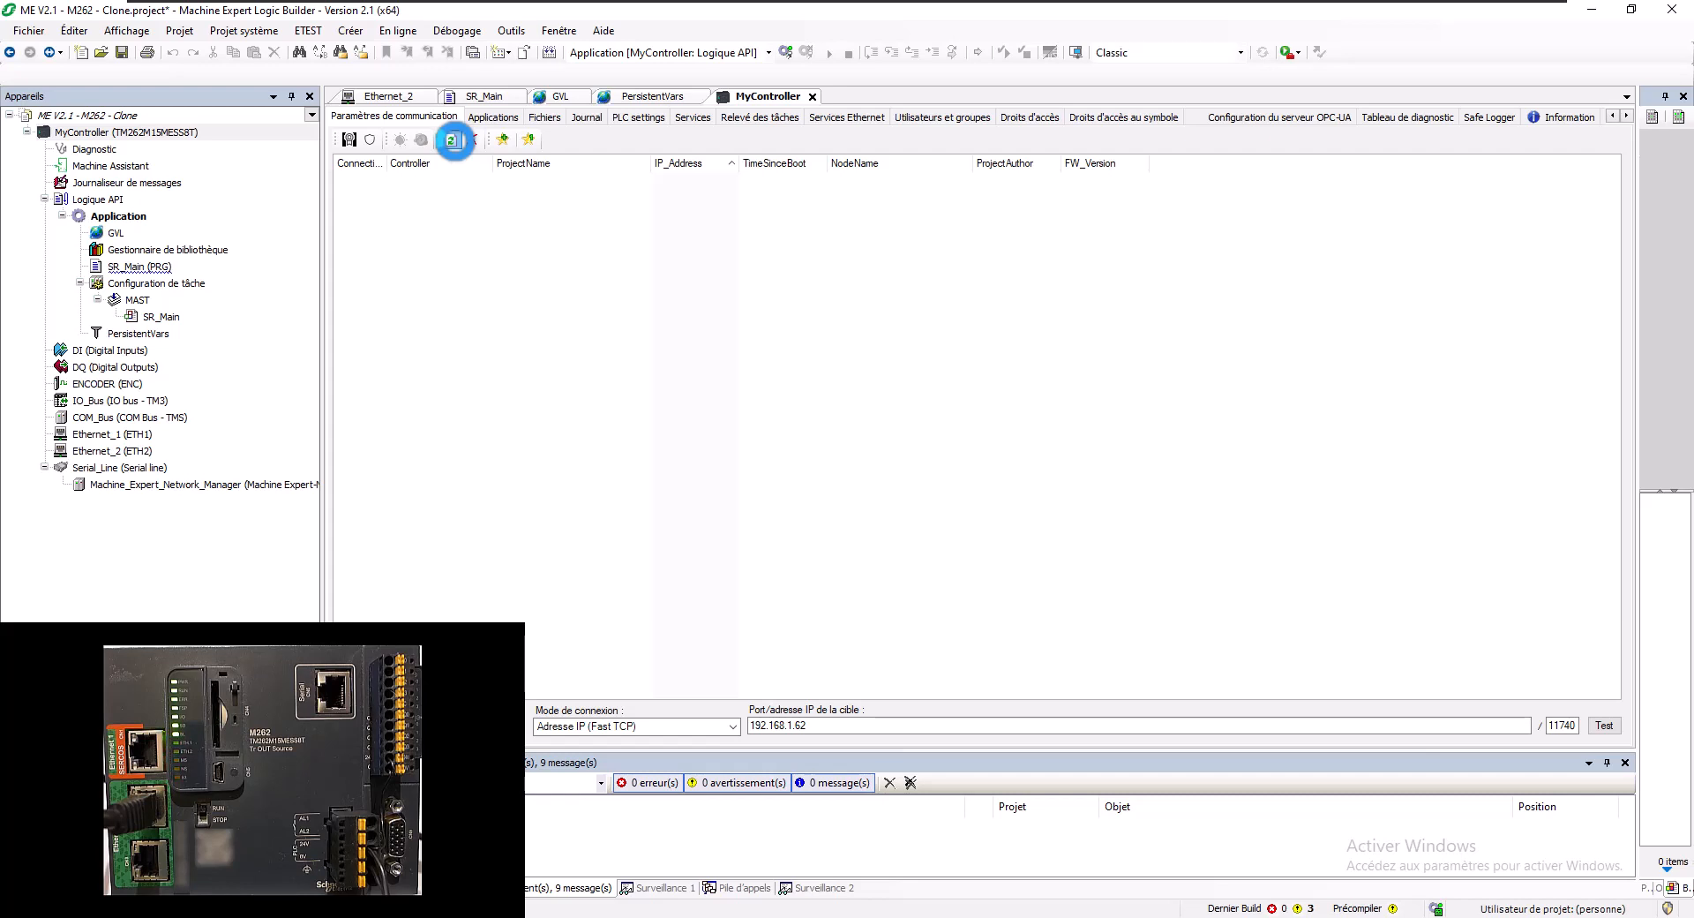
click(451, 139)
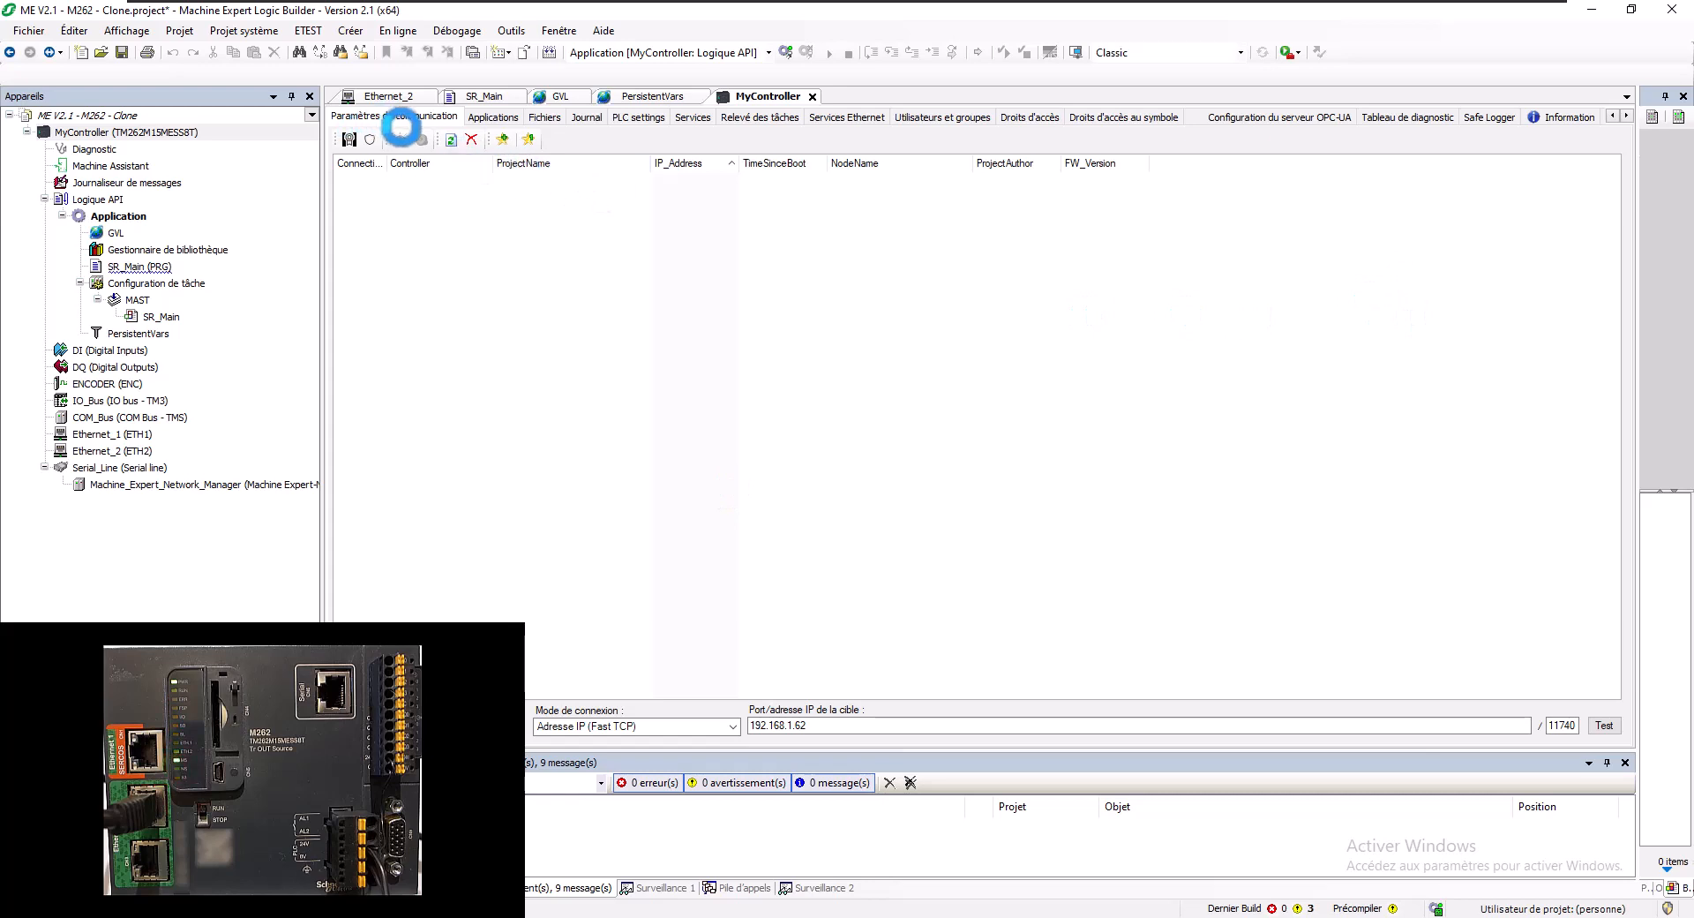
- Rescan and inspect the TM2x2-15 at 192.168.1.62 running ME V2.1 - M262 - Clone
click(452, 139)
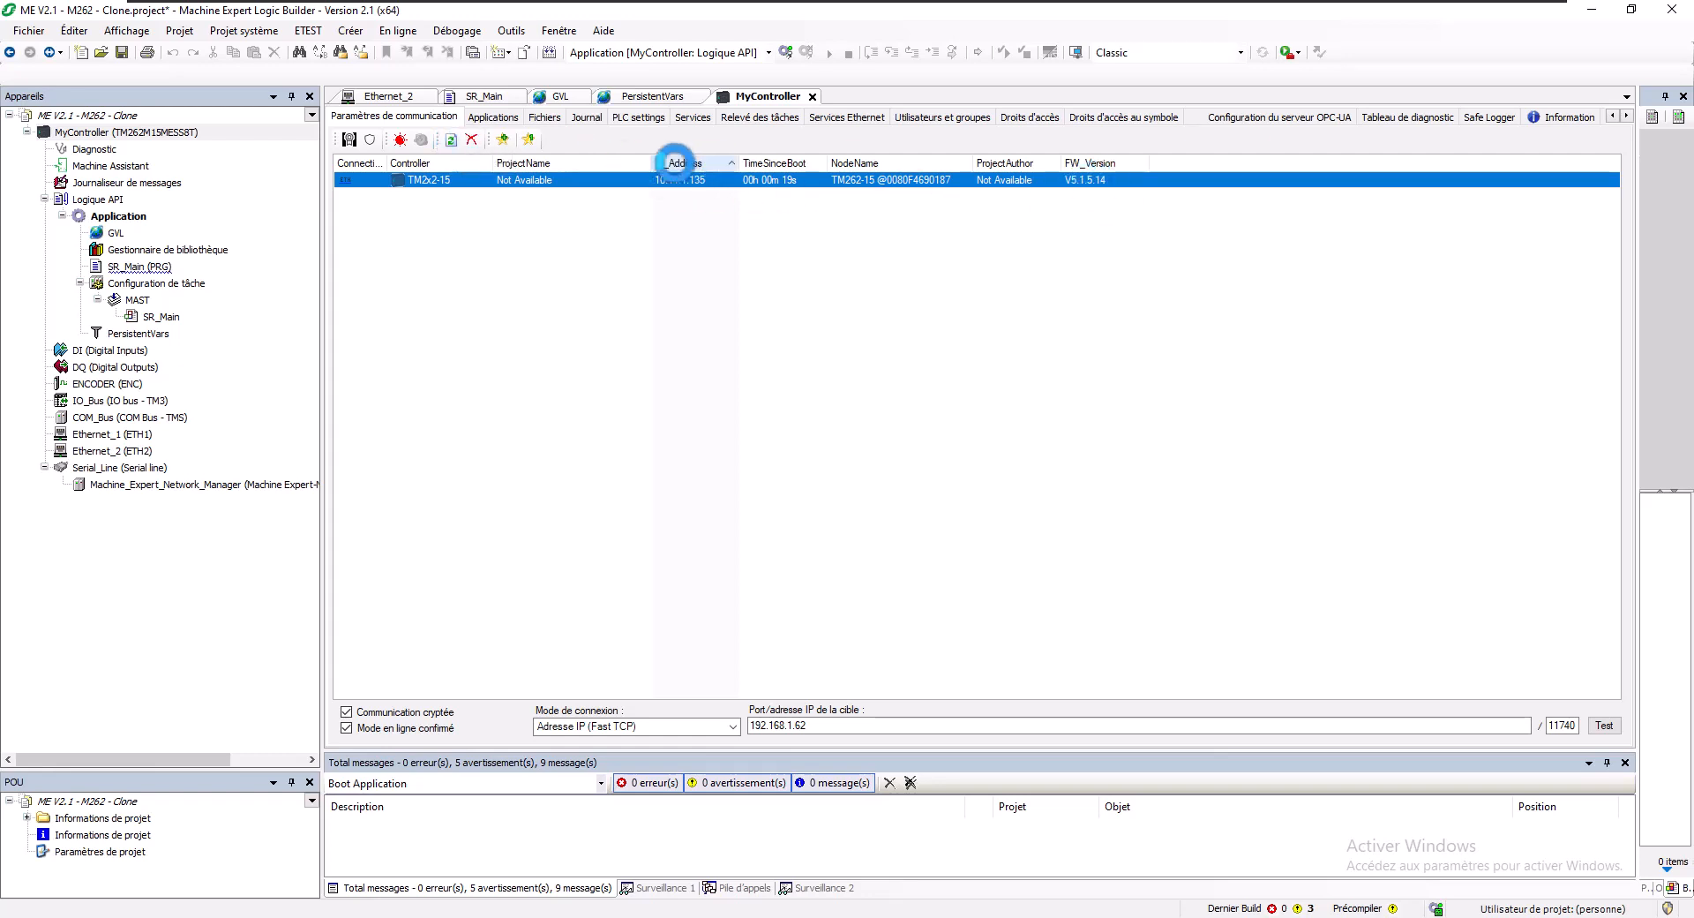
mouse_move(688, 179)
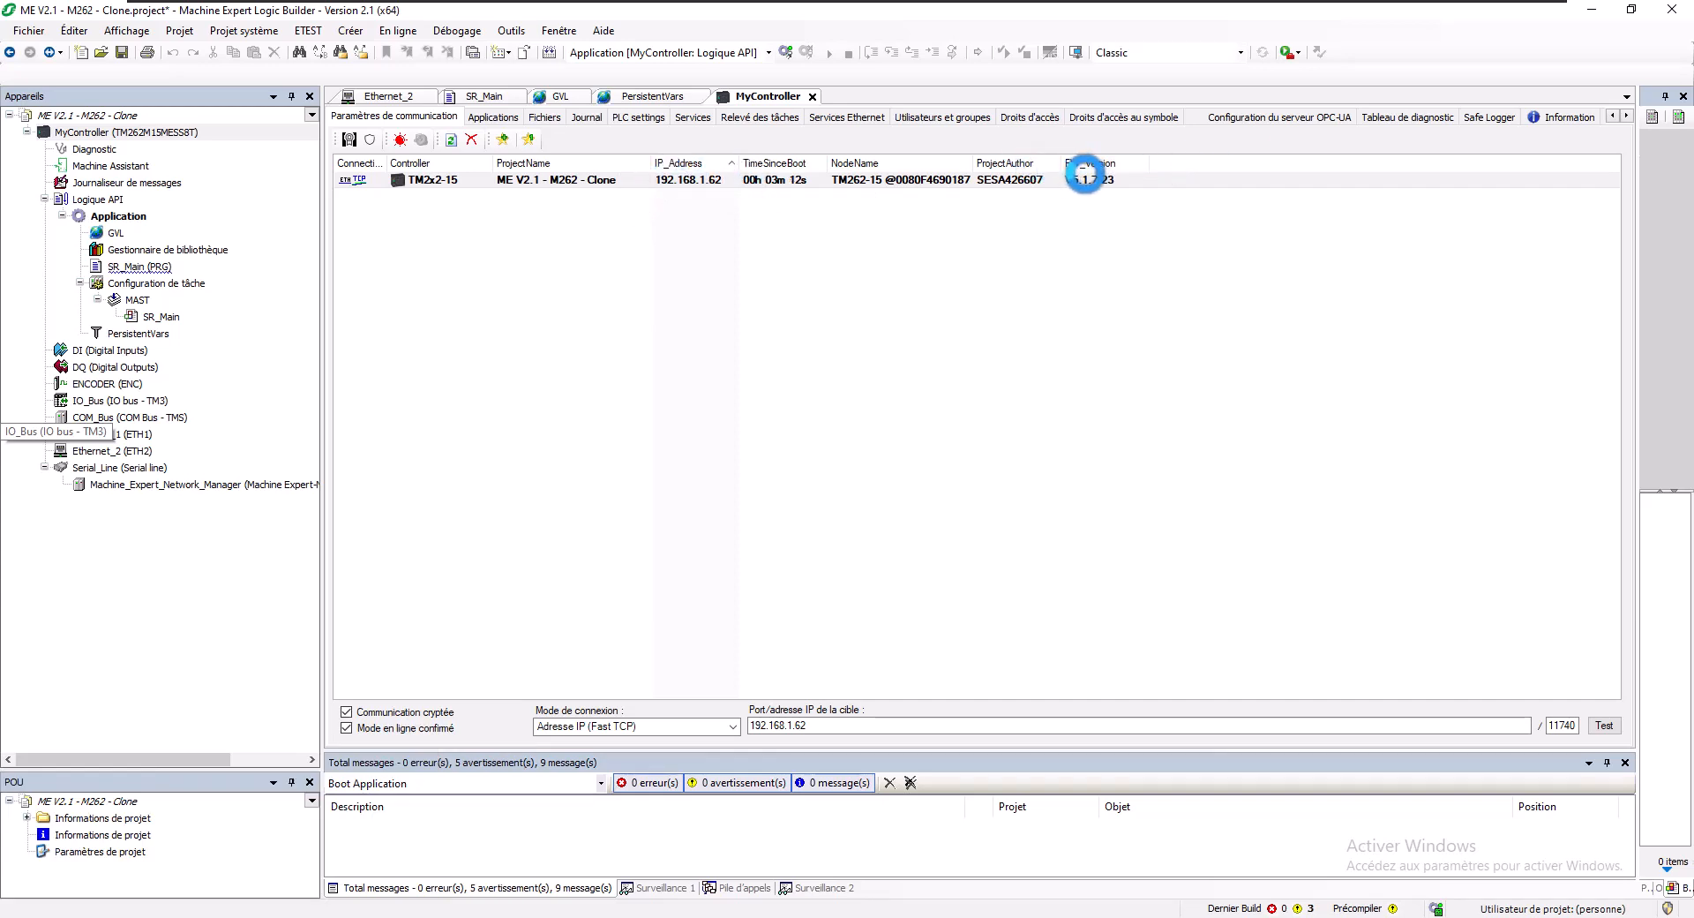
- Log in to the controller from the SR_Main tab
click(485, 93)
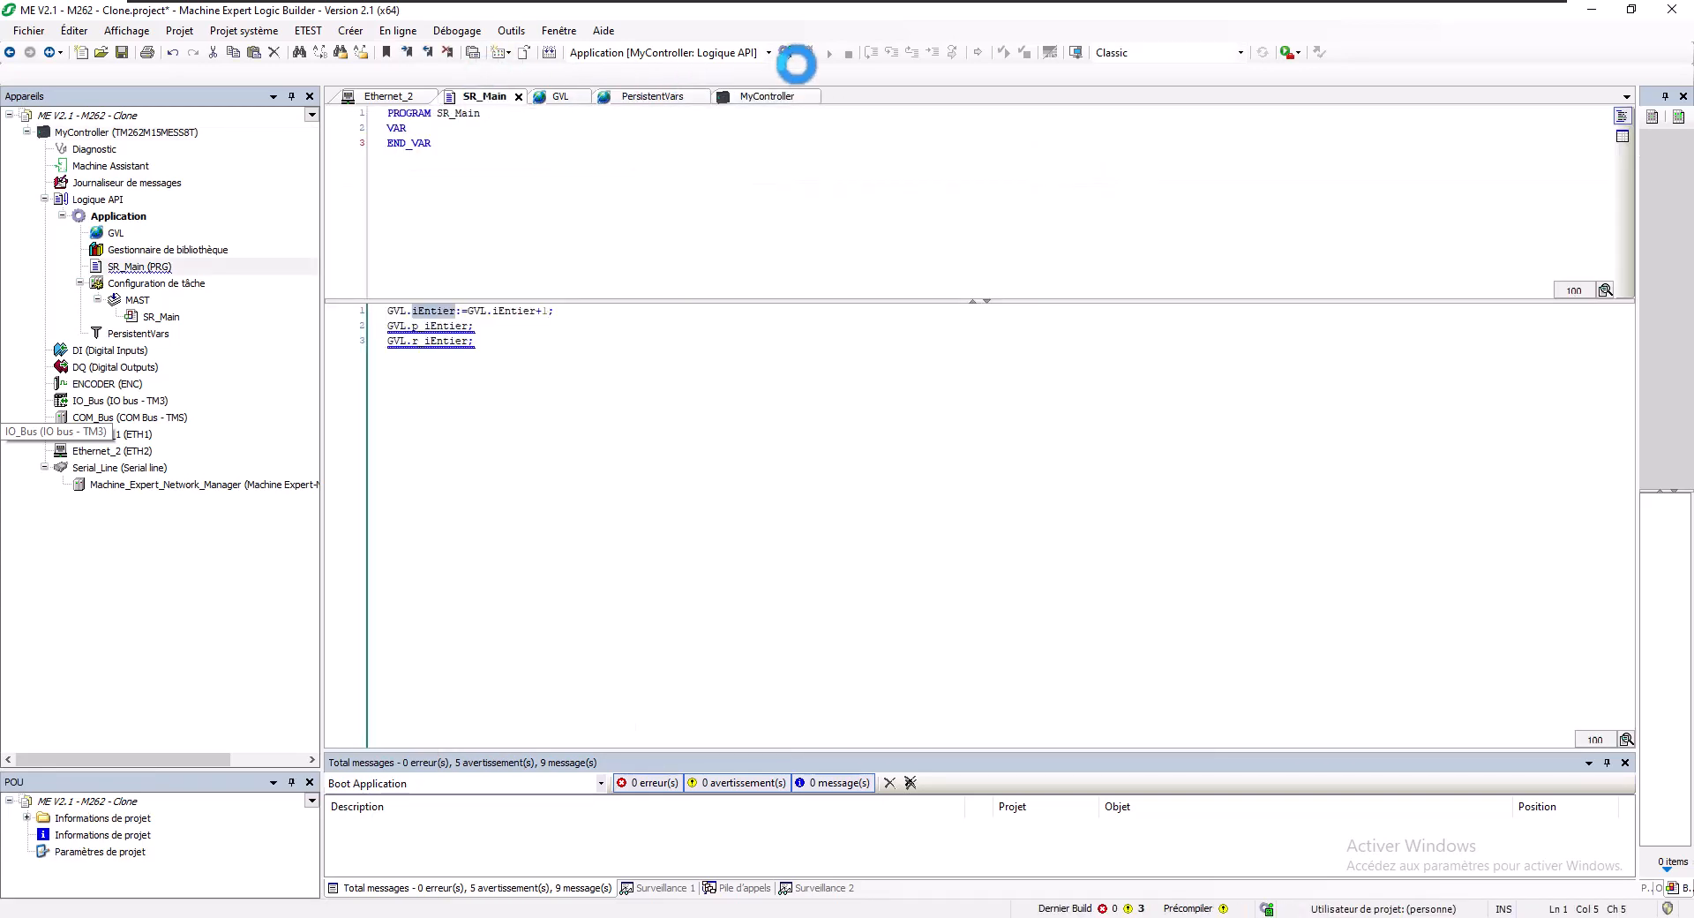
click(786, 53)
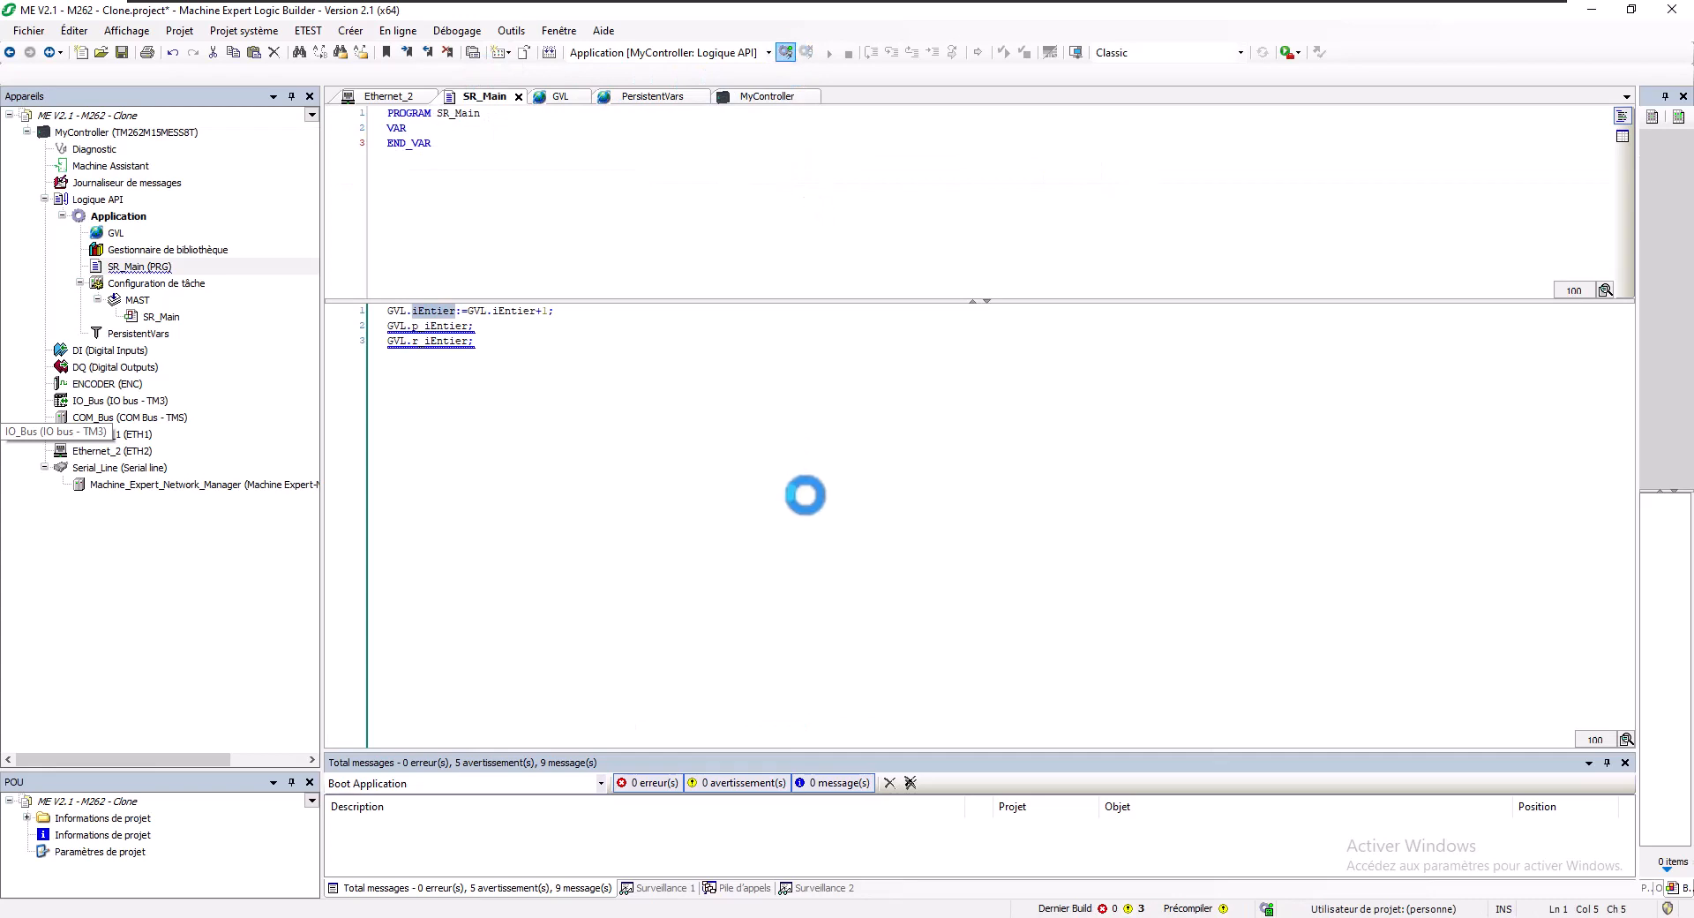
click(890, 533)
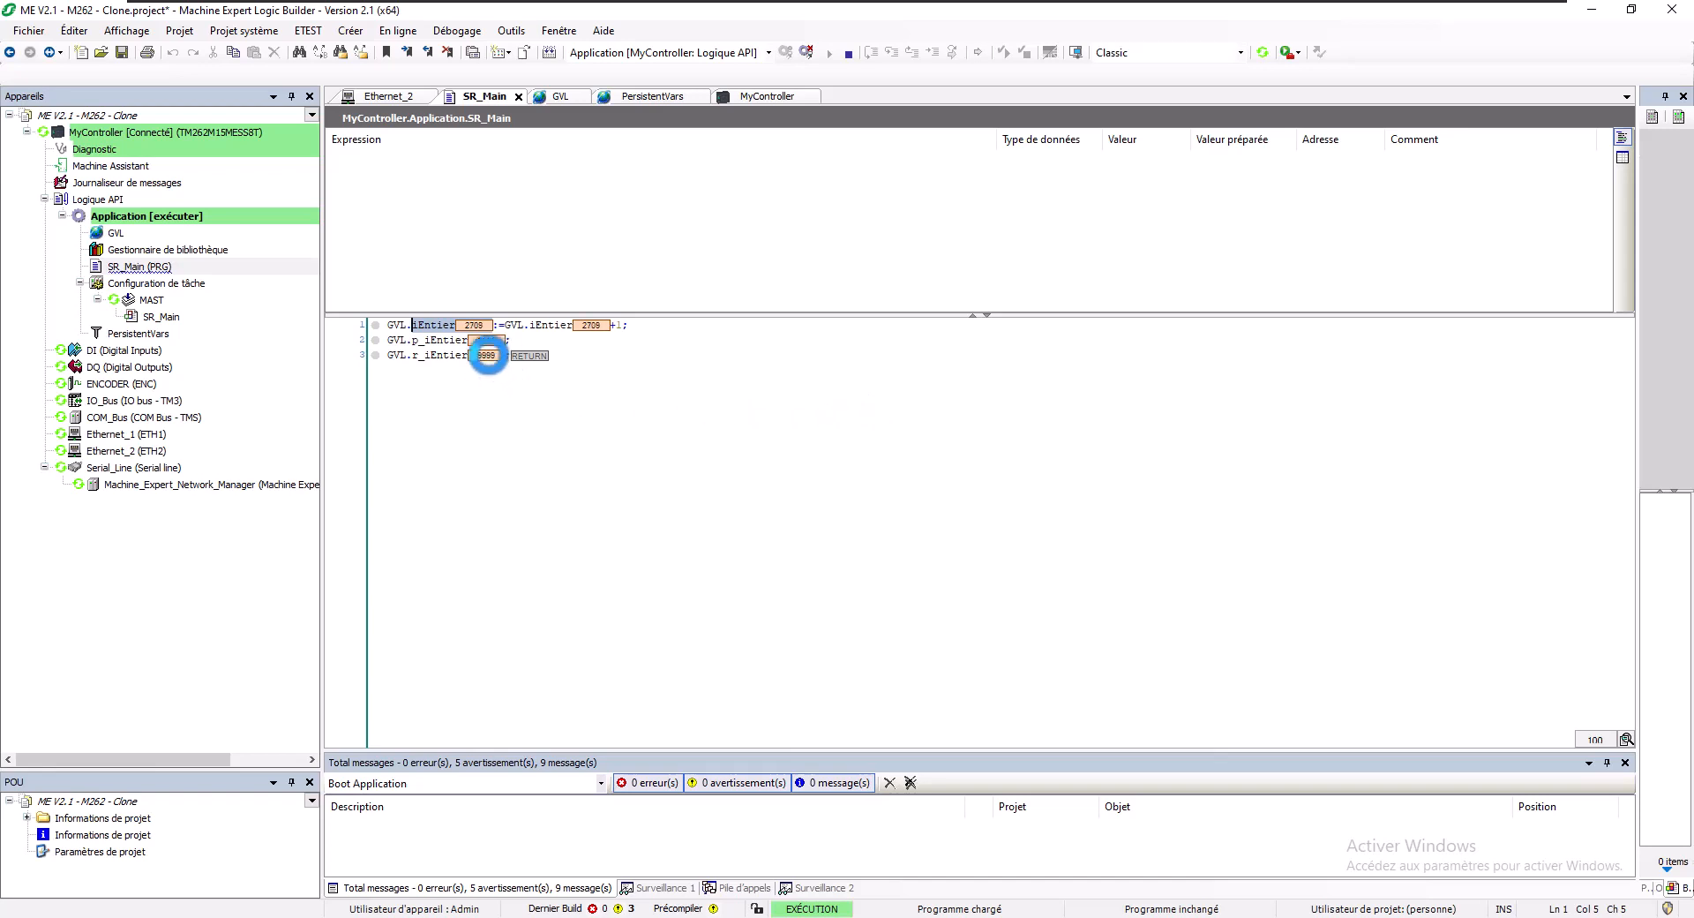
- Check online values iEntier counting, p_iEntier 1111 and r_iEntier 9999, then log out
drag(387, 341, 455, 355)
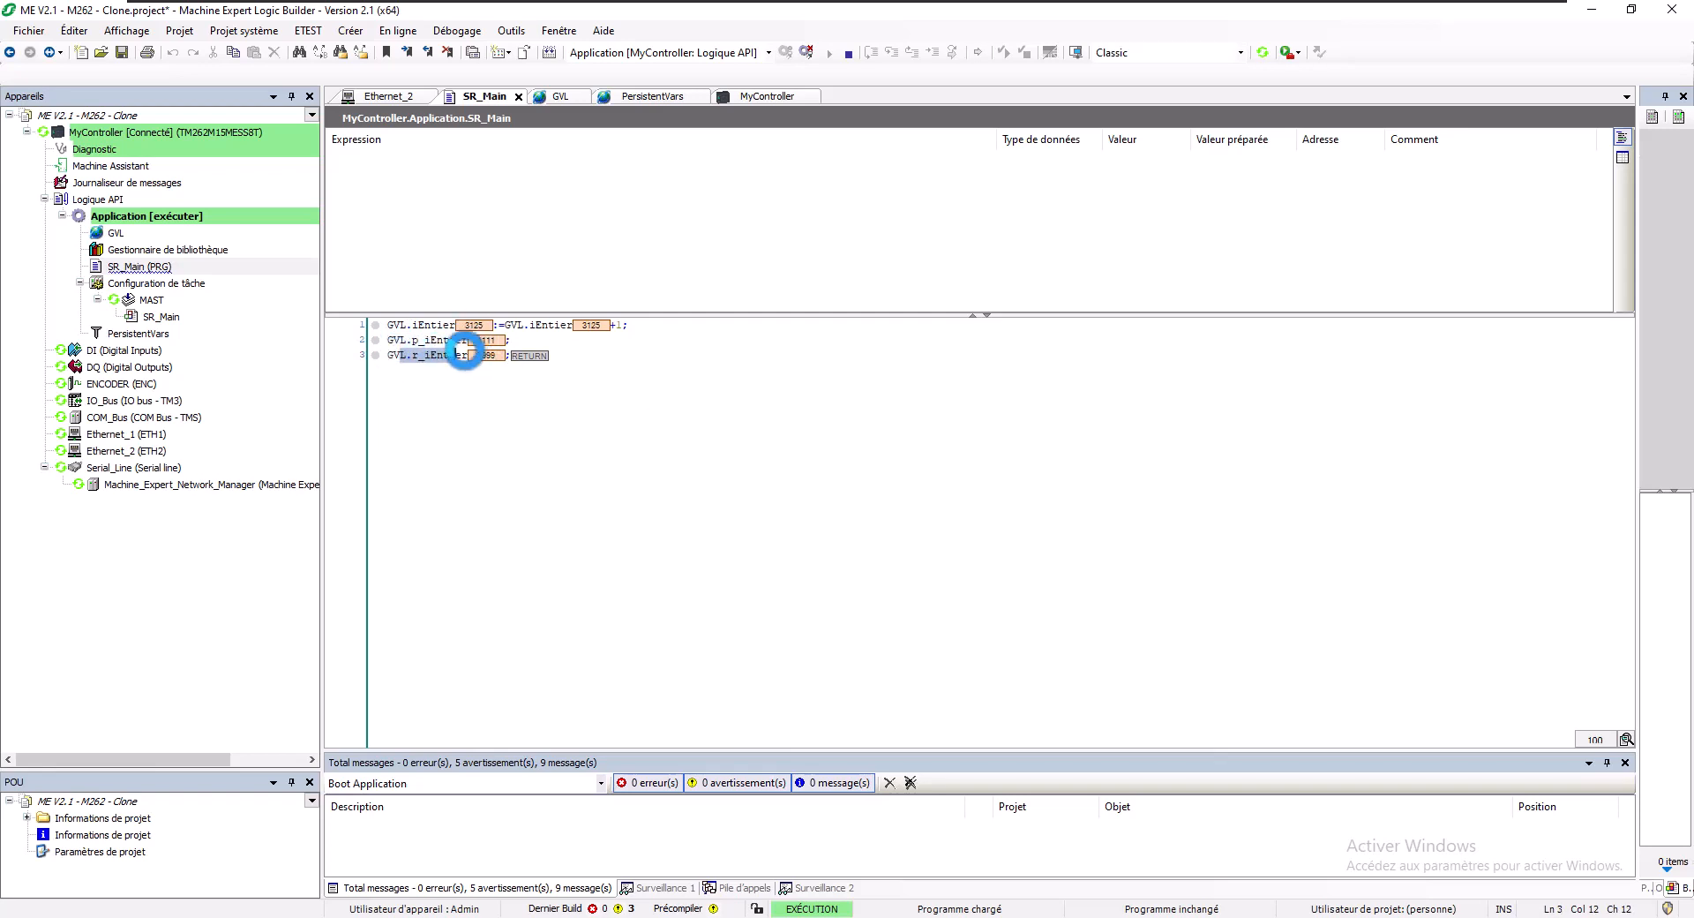
double_click(413, 325)
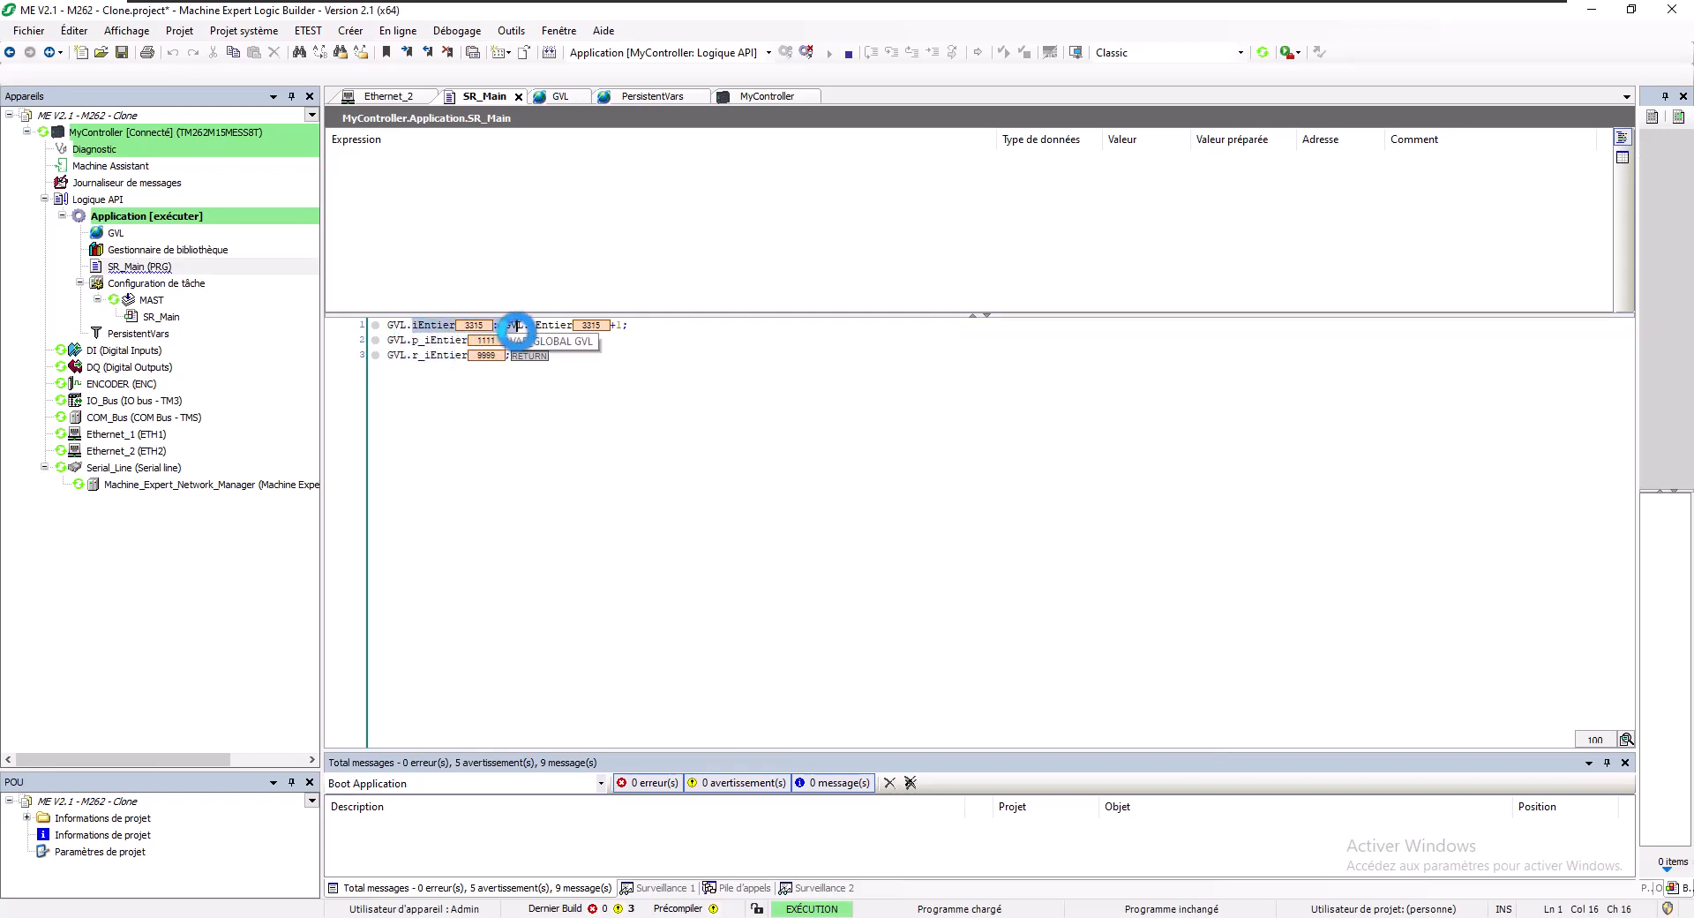
shift+click(517, 324)
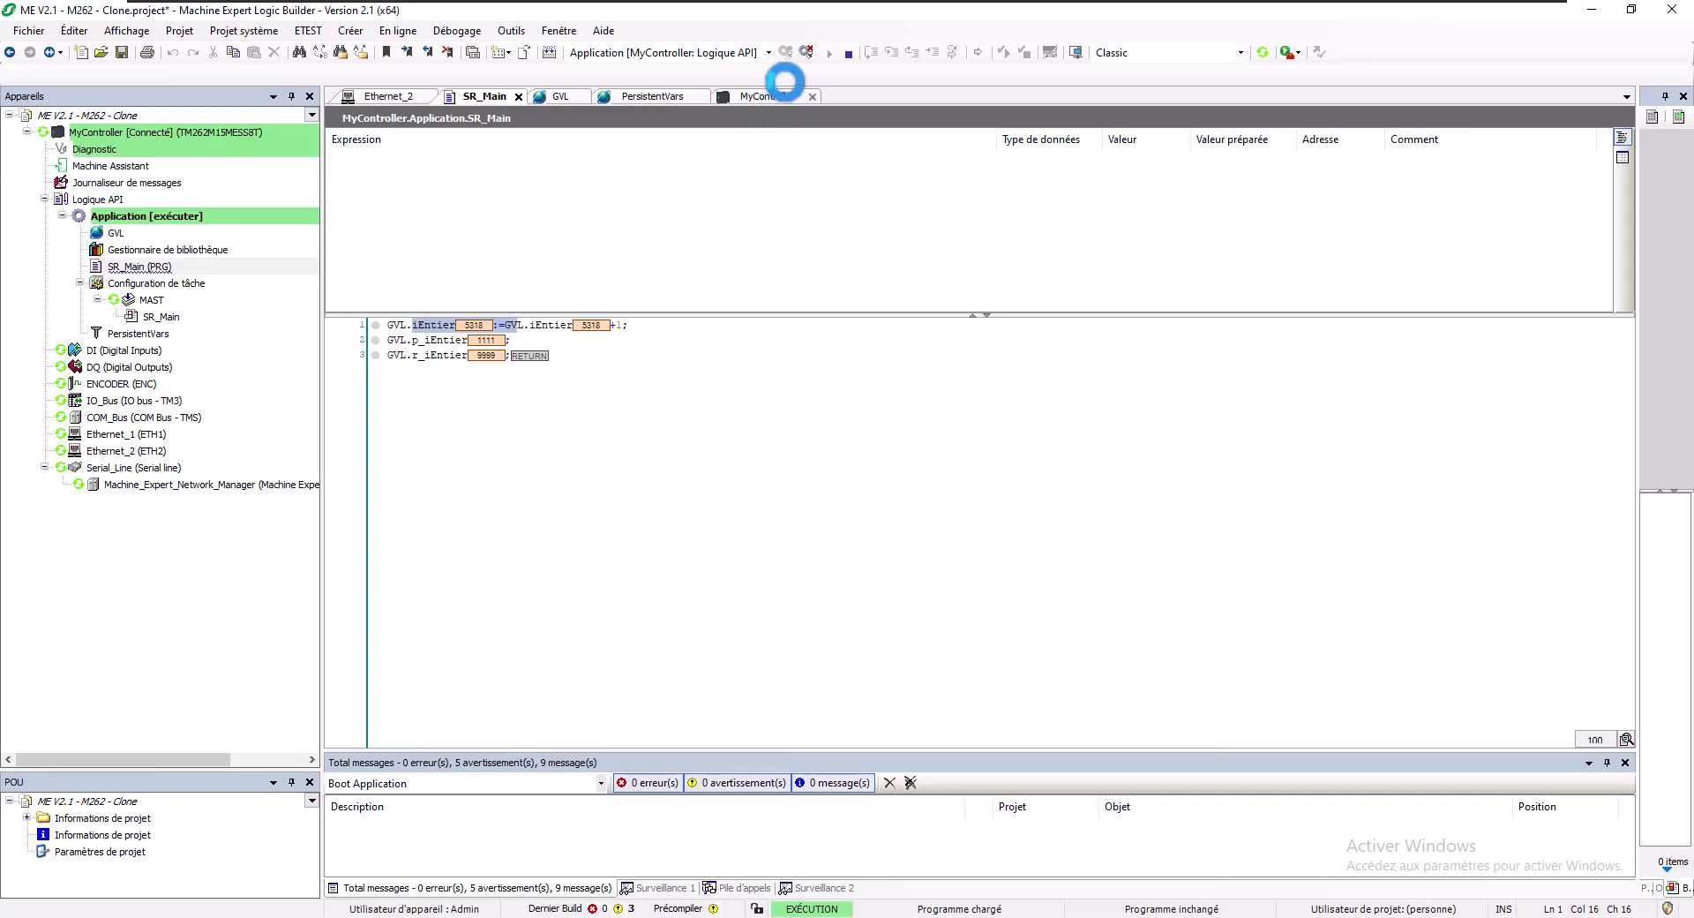
click(803, 50)
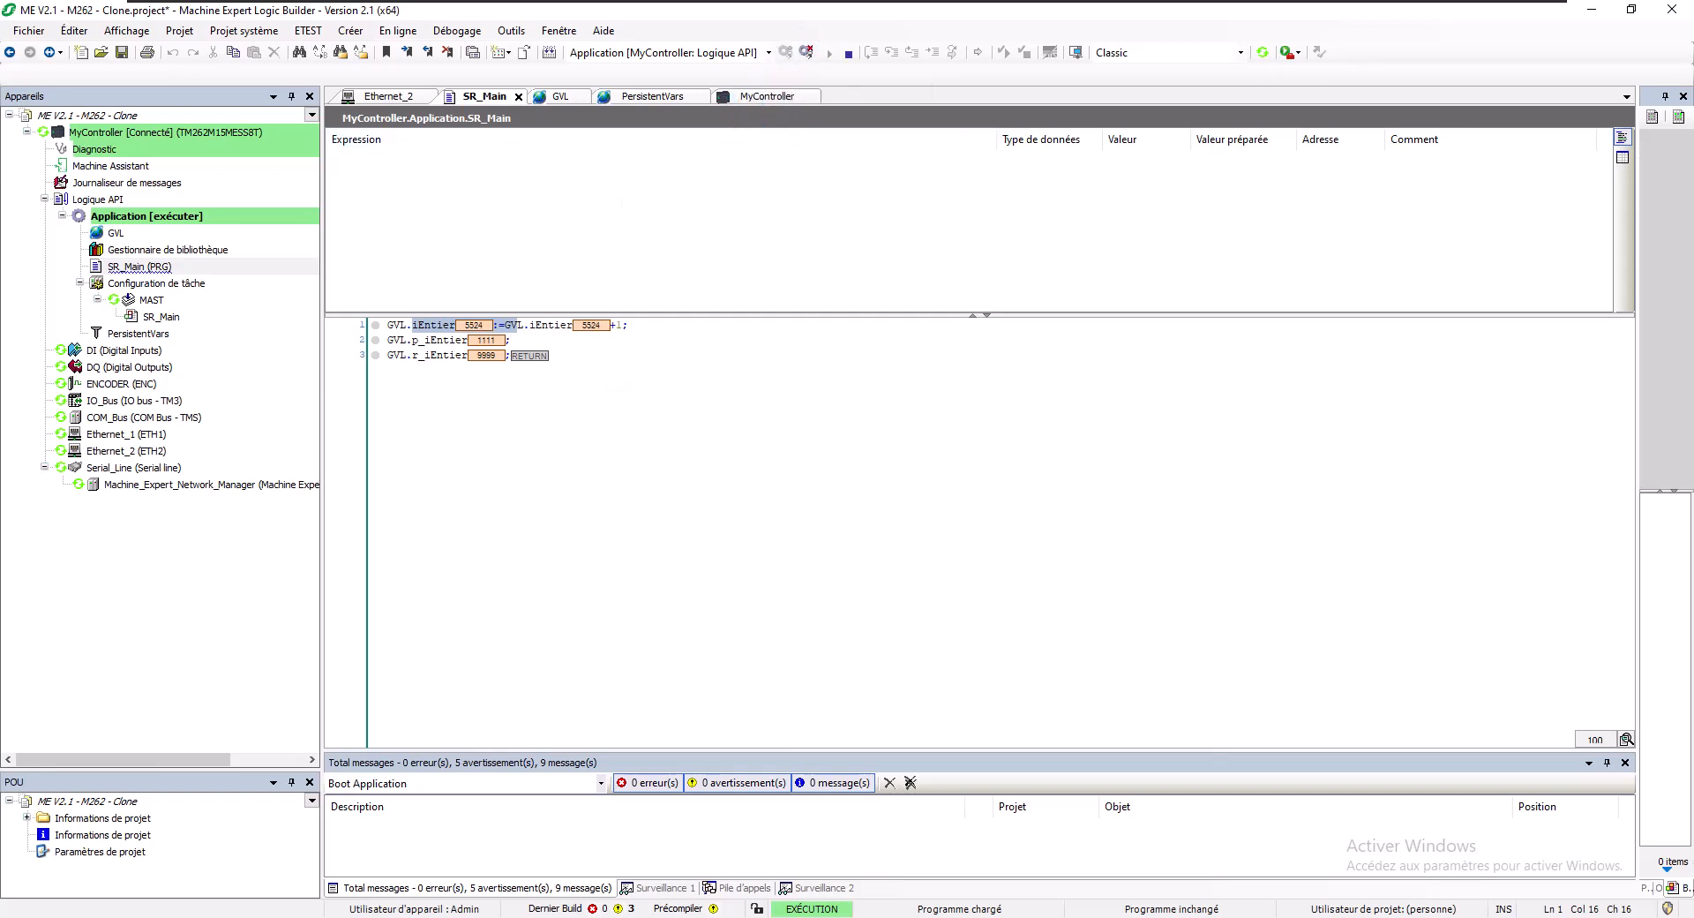